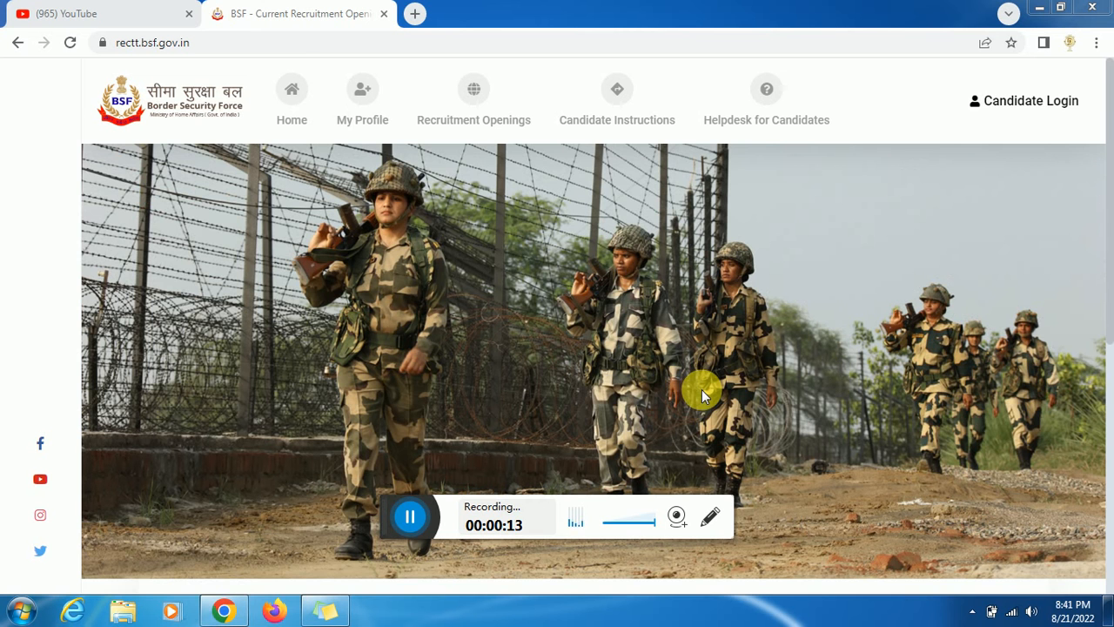
- Open Recruitment Openings to list the Head Constable Radio Operator/Mechanic and ASI (Steno) posts
left_click(412, 521)
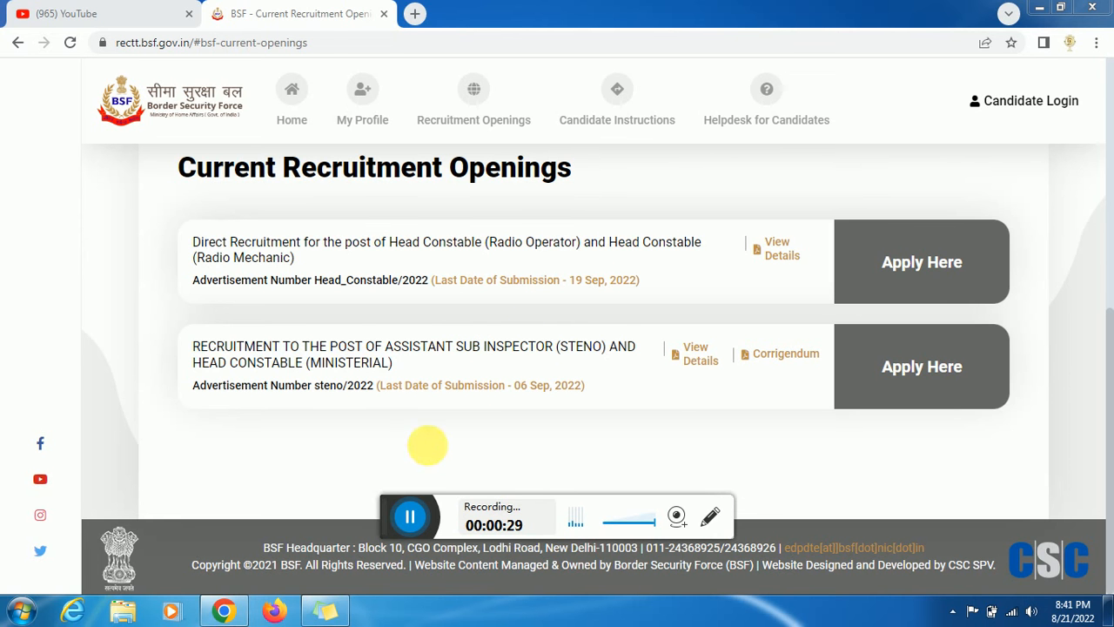
- Open SarkariResult's BSF HC RO/RM 2022 page and review its dates, fees, age limits and vacancies
left_click(410, 516)
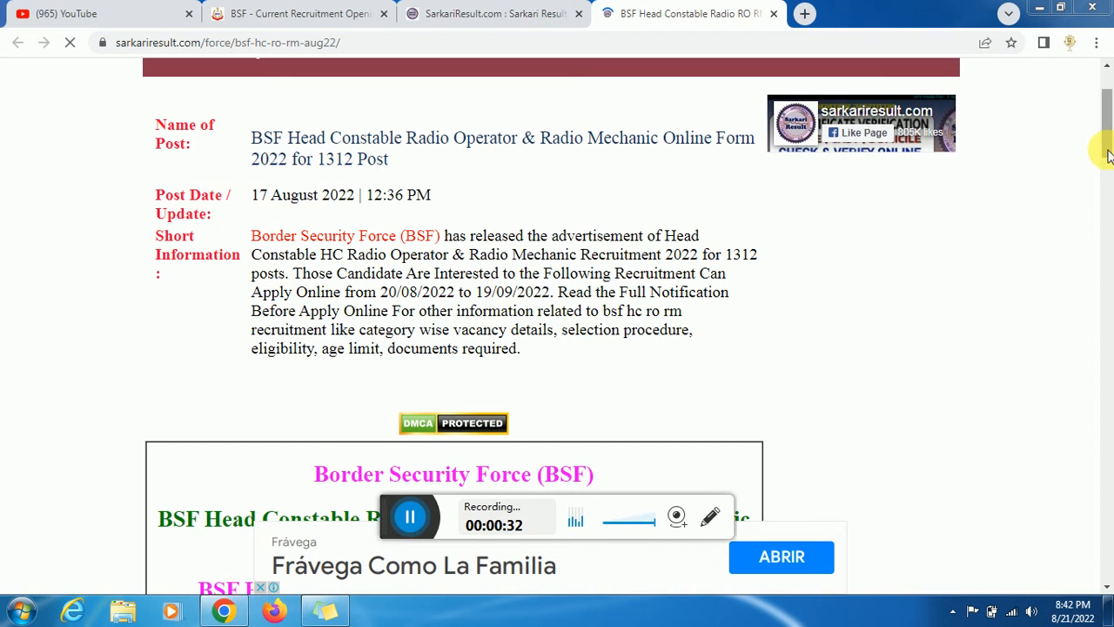
left_click_drag(1103, 162, 1108, 194)
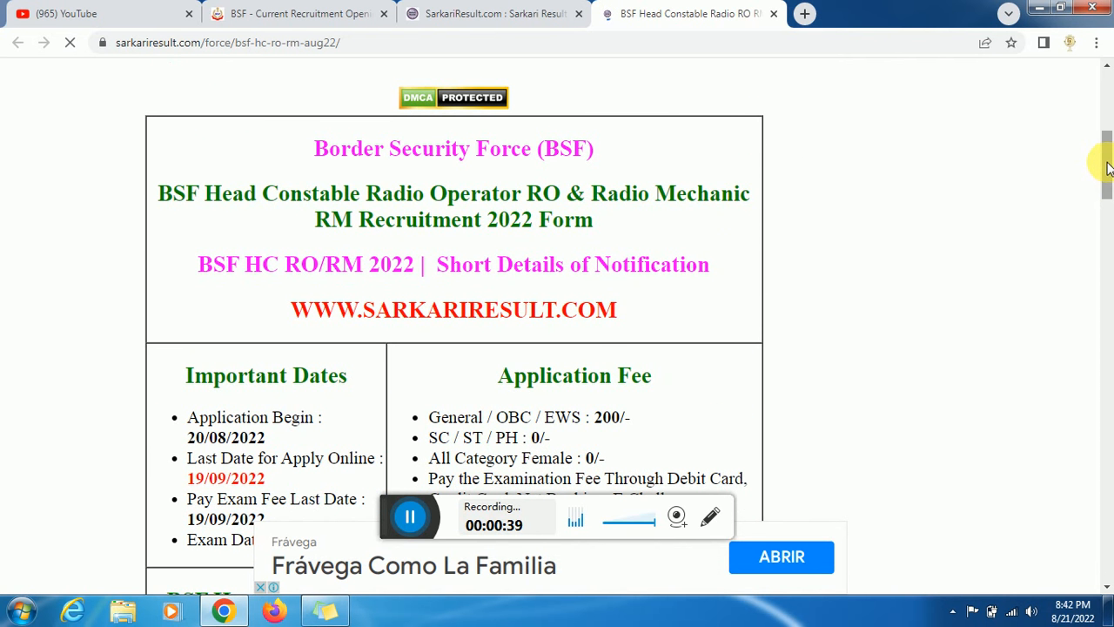
left_click_drag(1107, 170, 1107, 184)
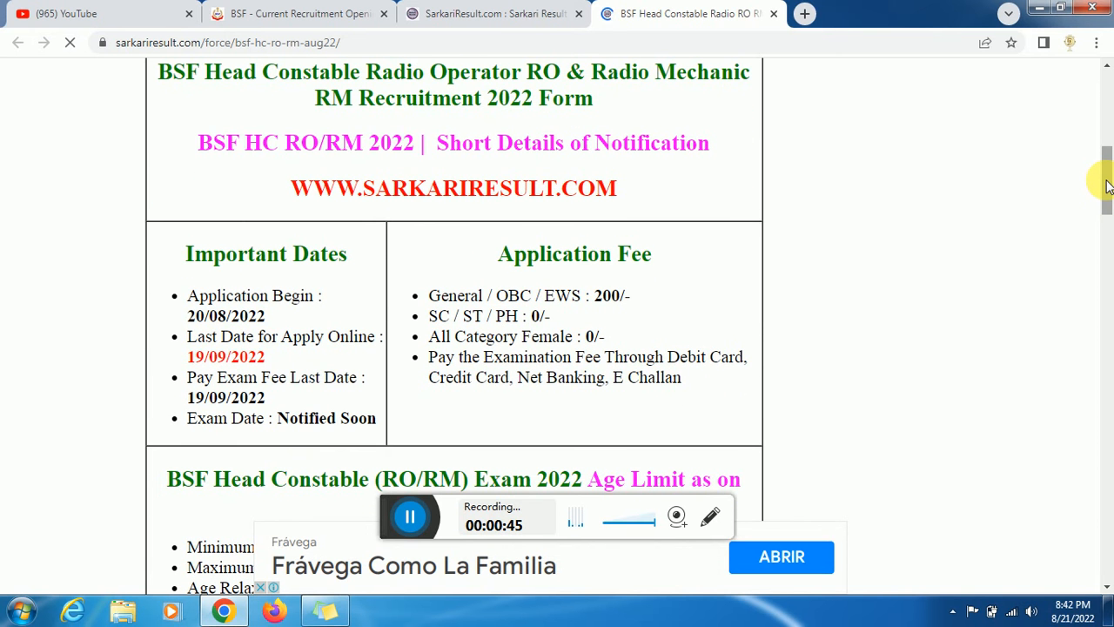
left_click_drag(1107, 185, 1107, 225)
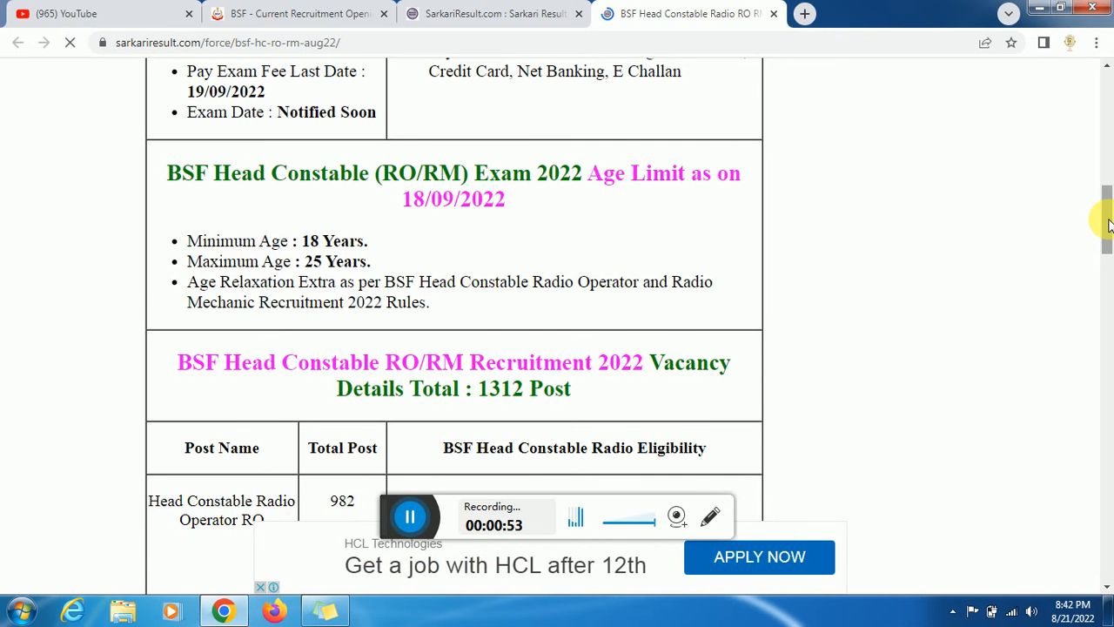
left_click_drag(1105, 221, 1105, 254)
scroll(620, 157, "up", 1)
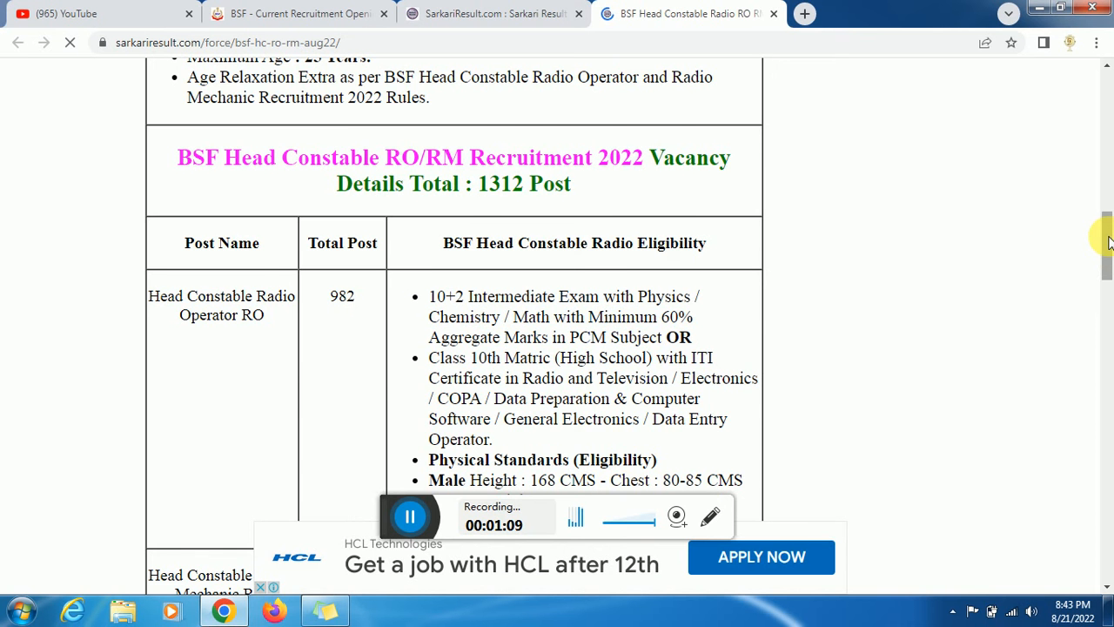
left_click_drag(1108, 242, 1108, 262)
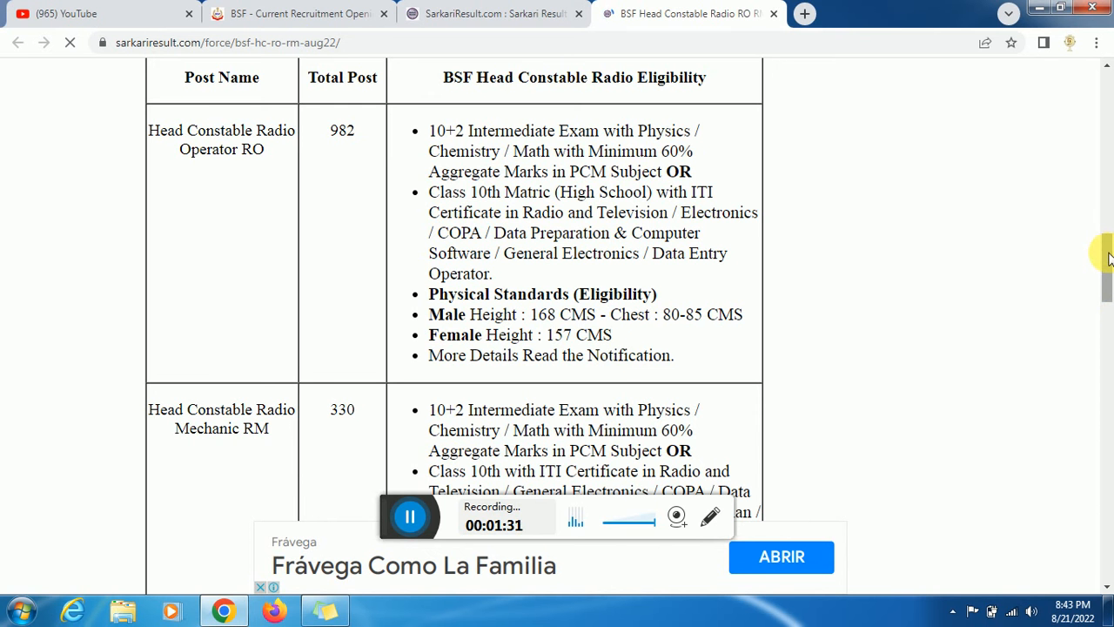
- Scroll through the post-wise eligibility table for the 982 RO and 330 RM posts
scroll(1108, 257, "down", 1)
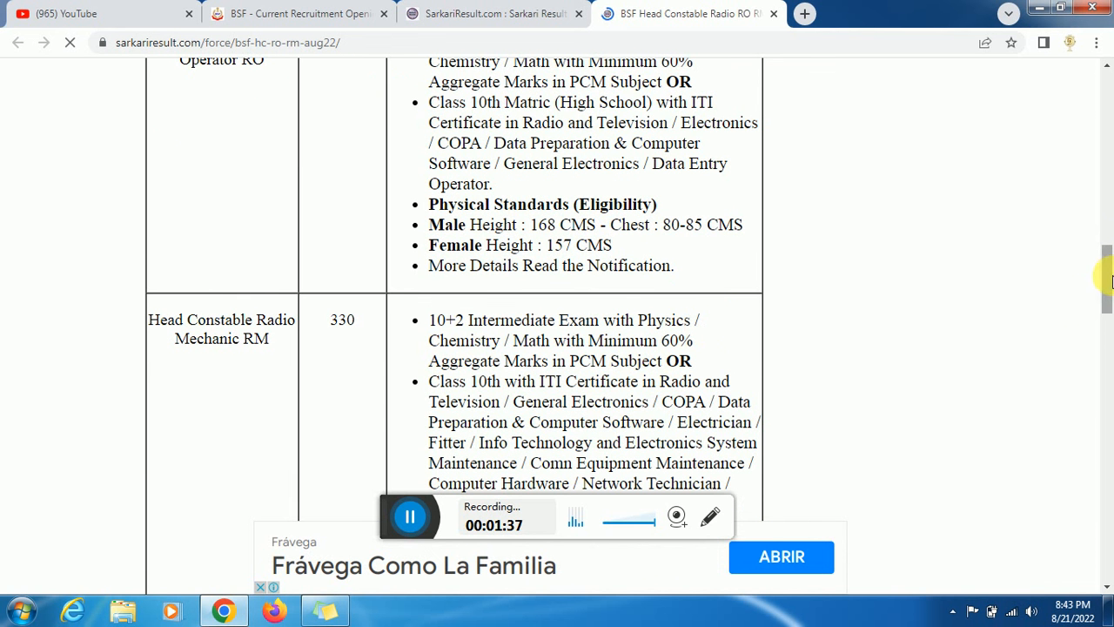
left_click_drag(1108, 279, 1108, 287)
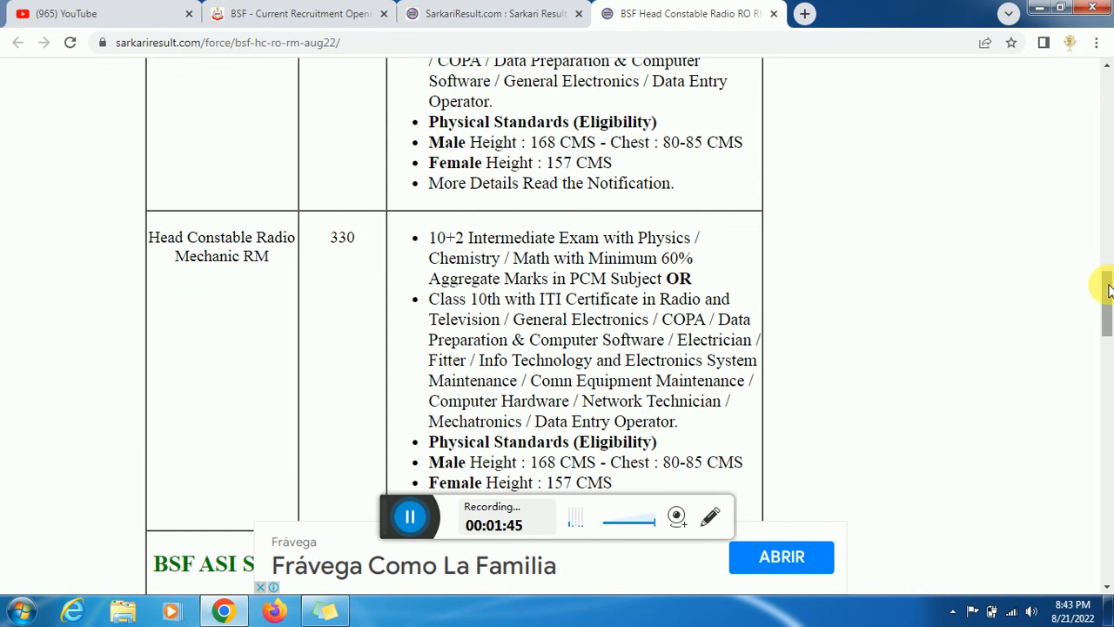
left_click_drag(1107, 290, 1107, 302)
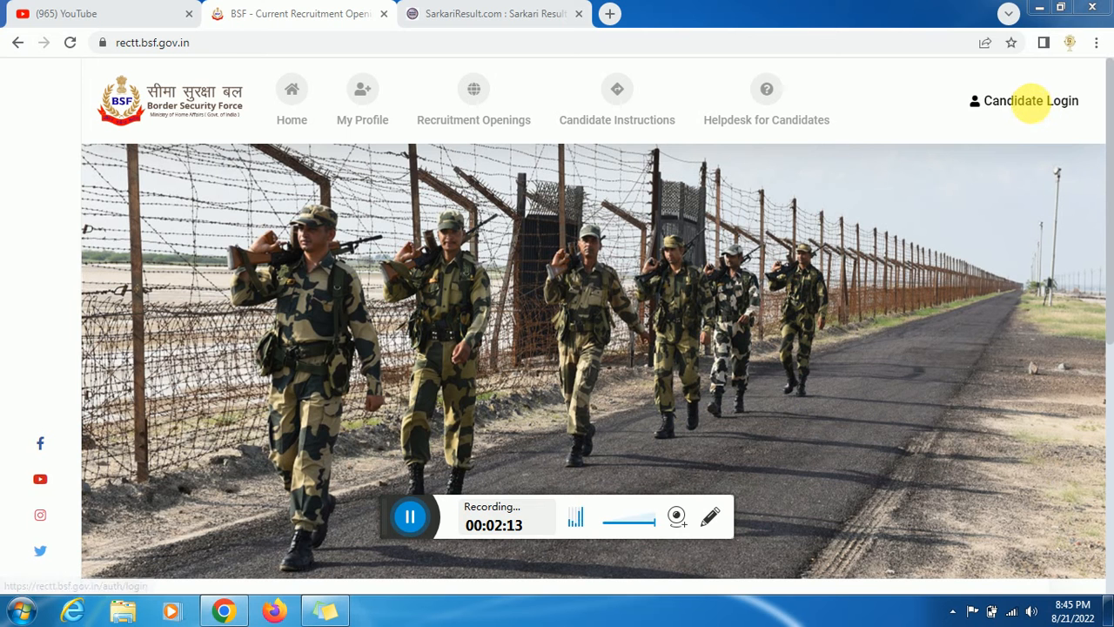
- Go to Candidate Login and start a new candidate registration via Register Here
left_click(1035, 106)
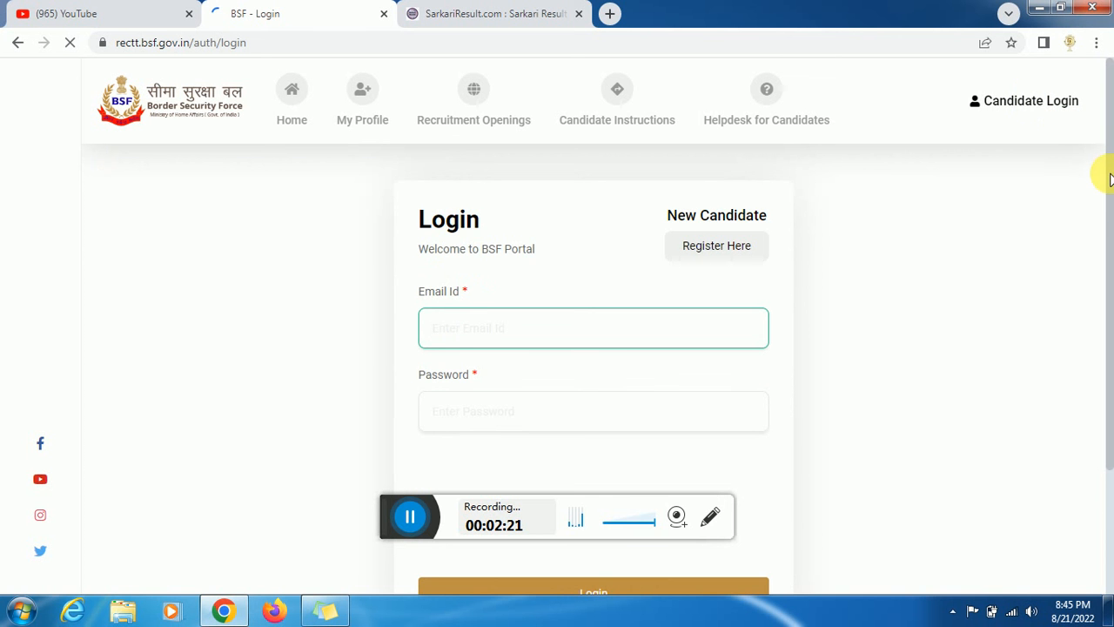
scroll(1105, 202, "down", 1)
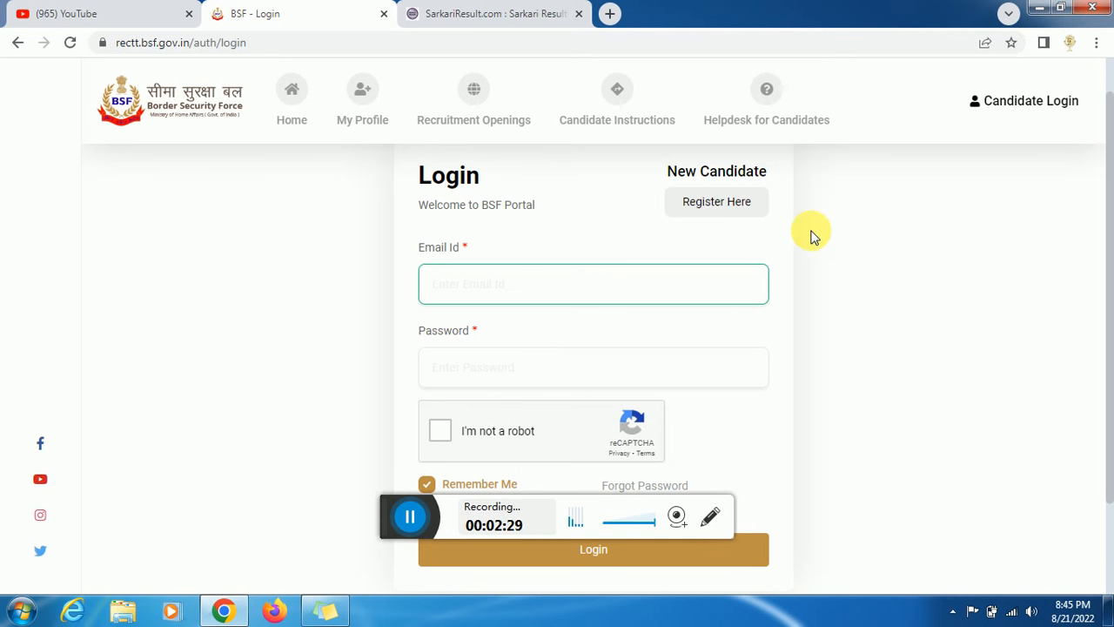
left_click(724, 201)
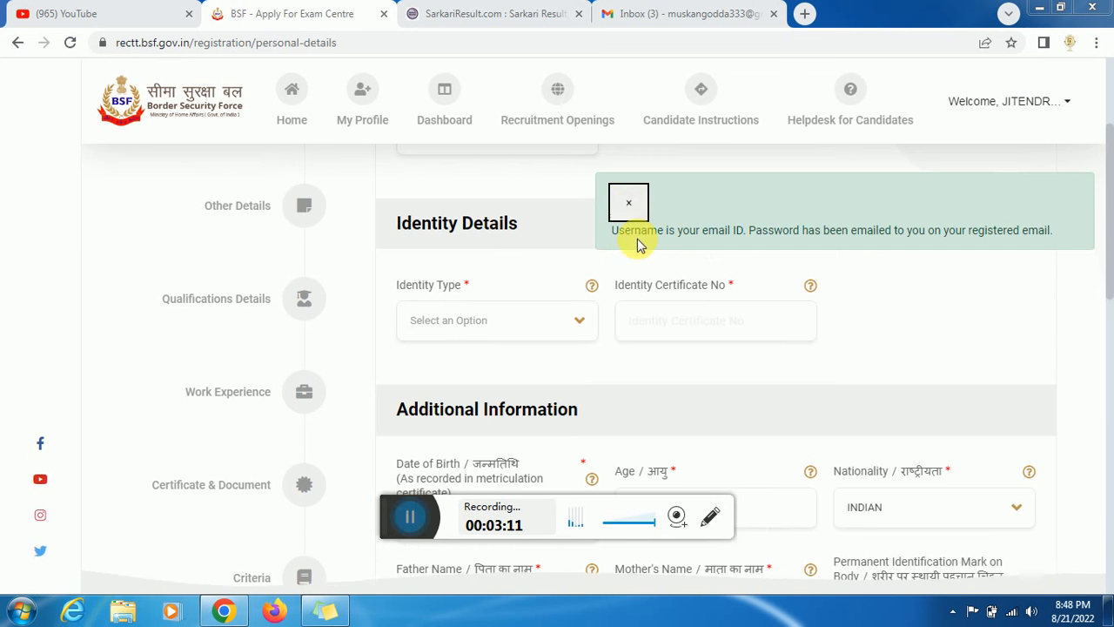
- Dismiss the notification and choose Driving License as the identity document type
left_click(630, 207)
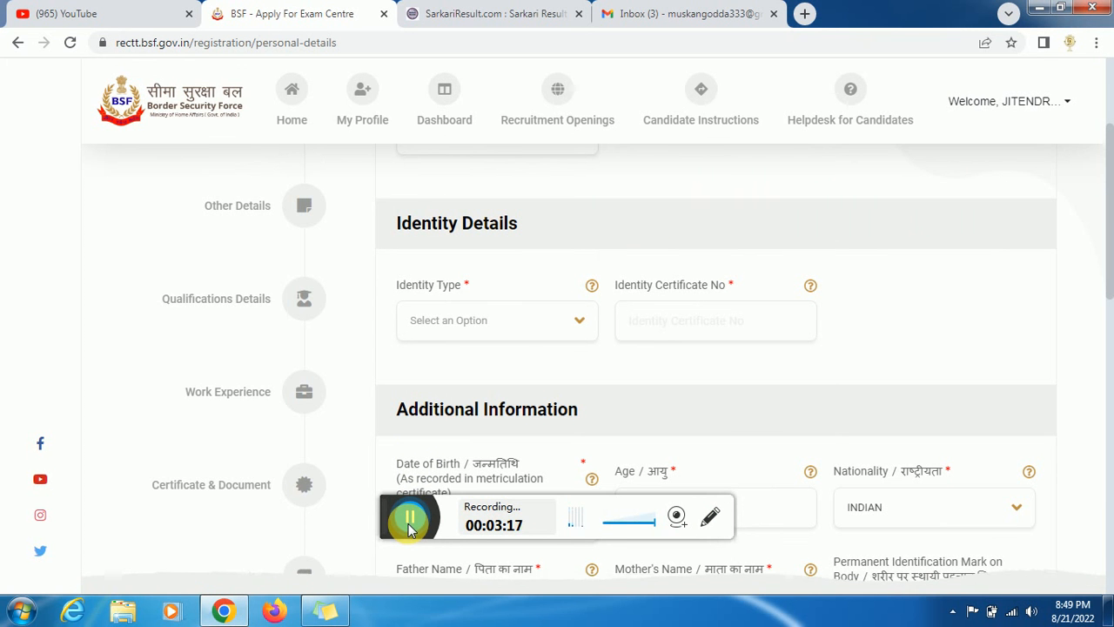
left_click(506, 323)
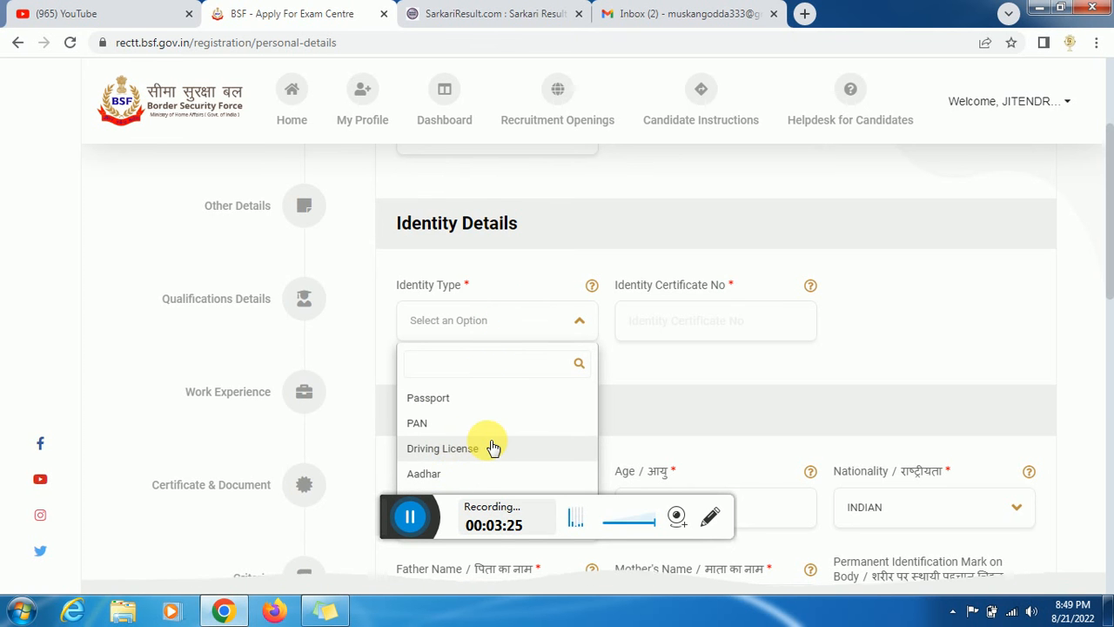
left_click(457, 444)
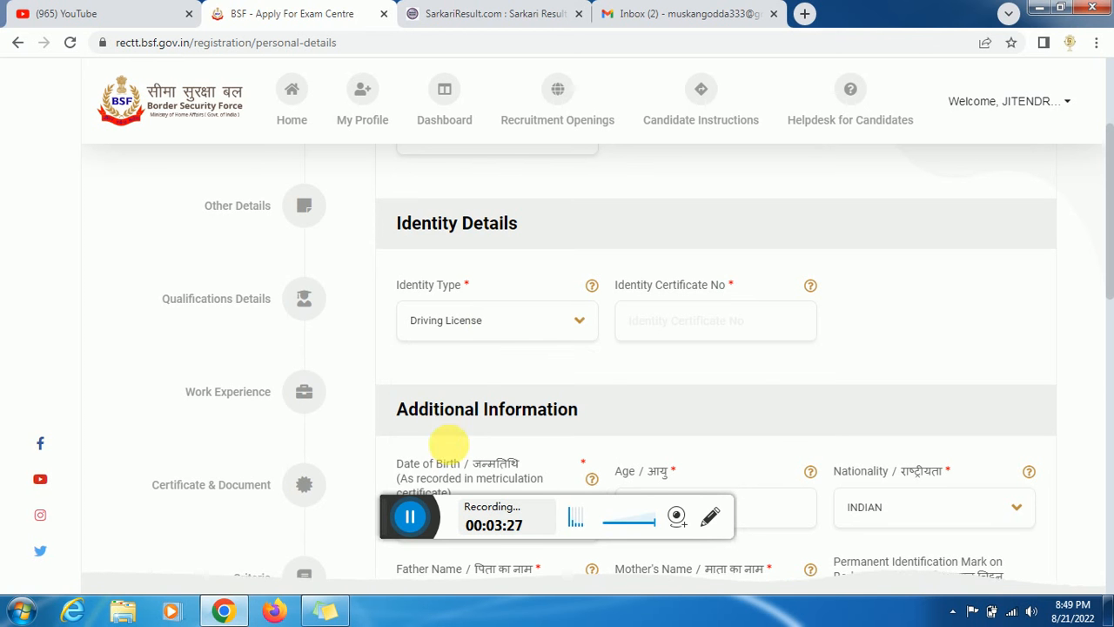
left_click(493, 330)
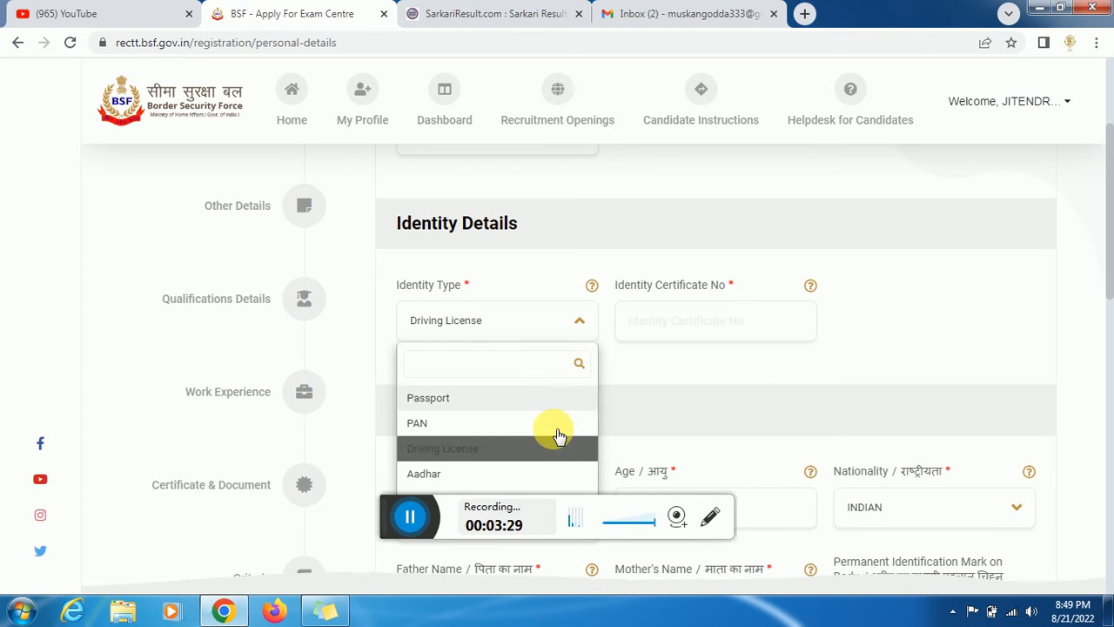
left_click(473, 447)
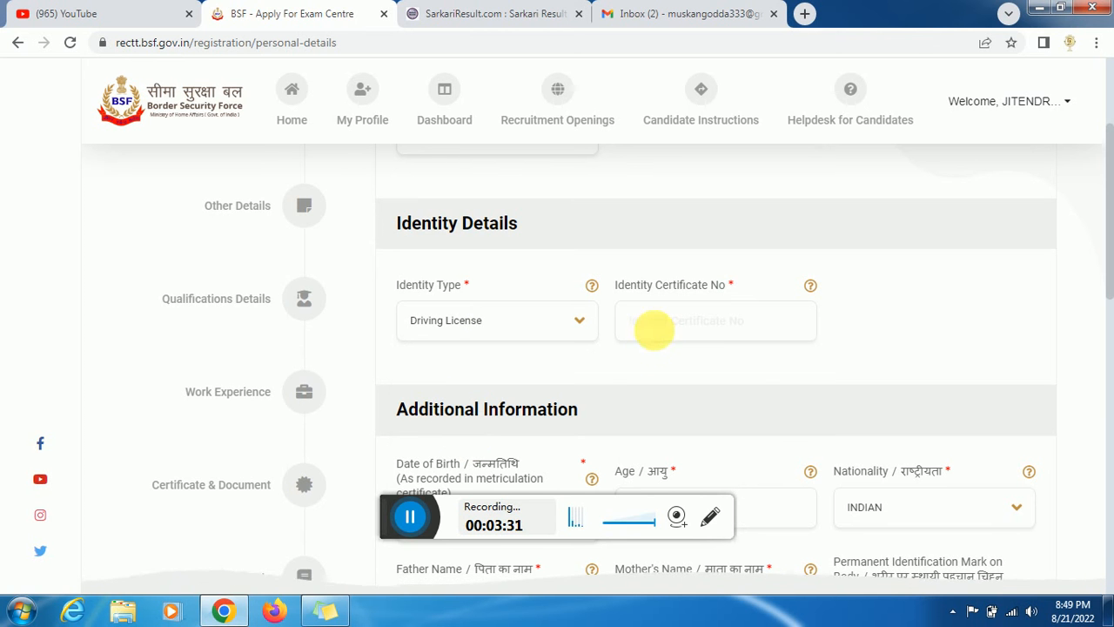
left_click(659, 336)
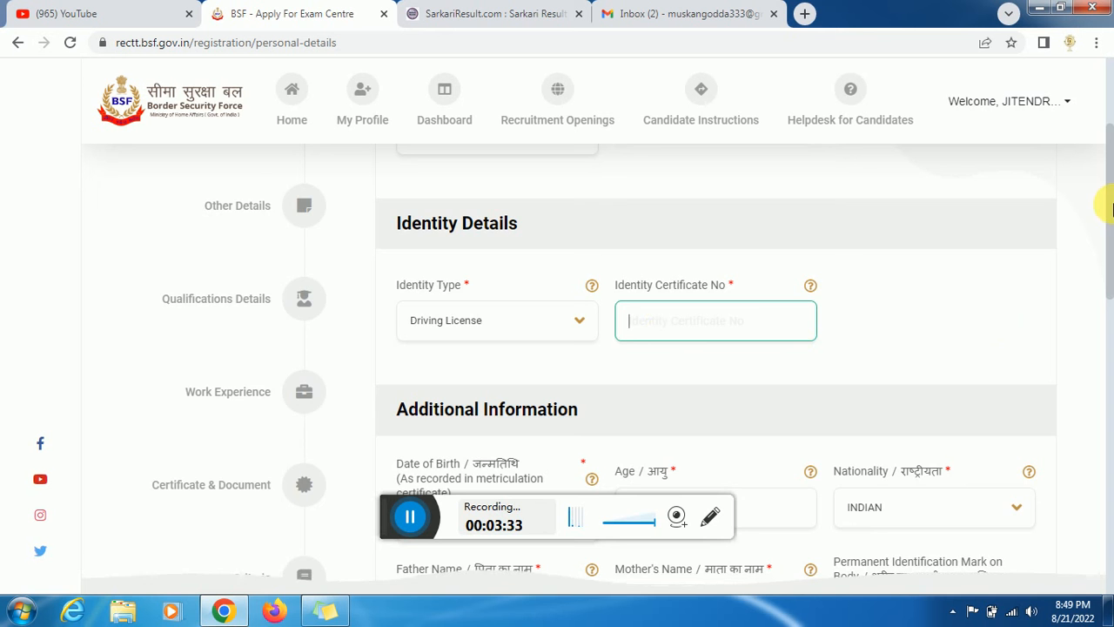
- Set marital status to UNMARRIED
left_click_drag(1102, 219, 1111, 247)
scroll(1104, 244, "down", 2)
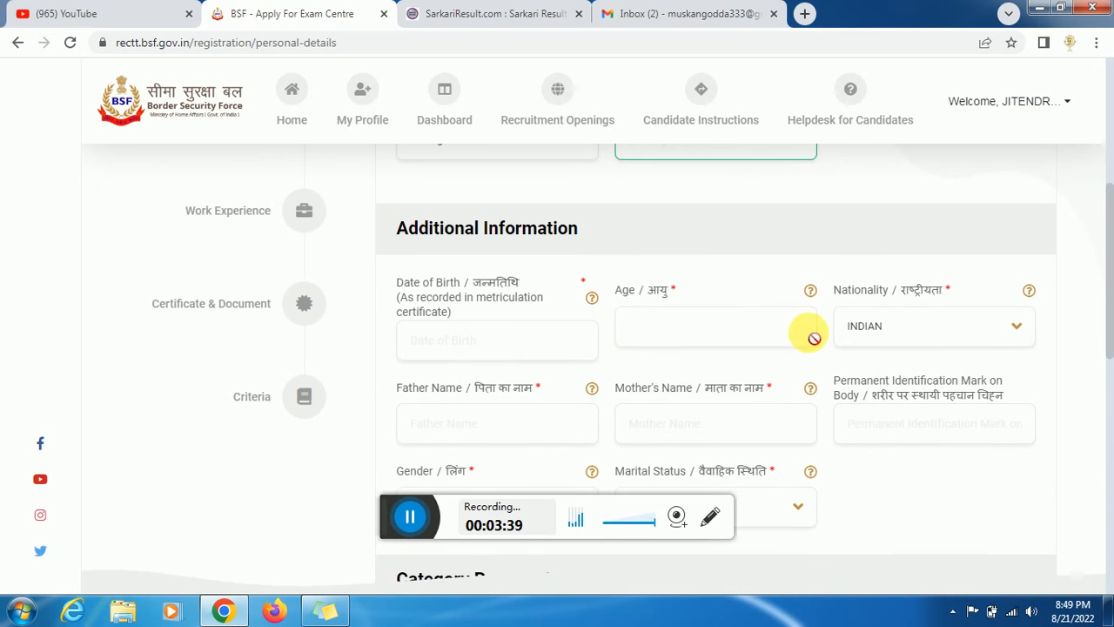
scroll(1105, 294, "down", 2)
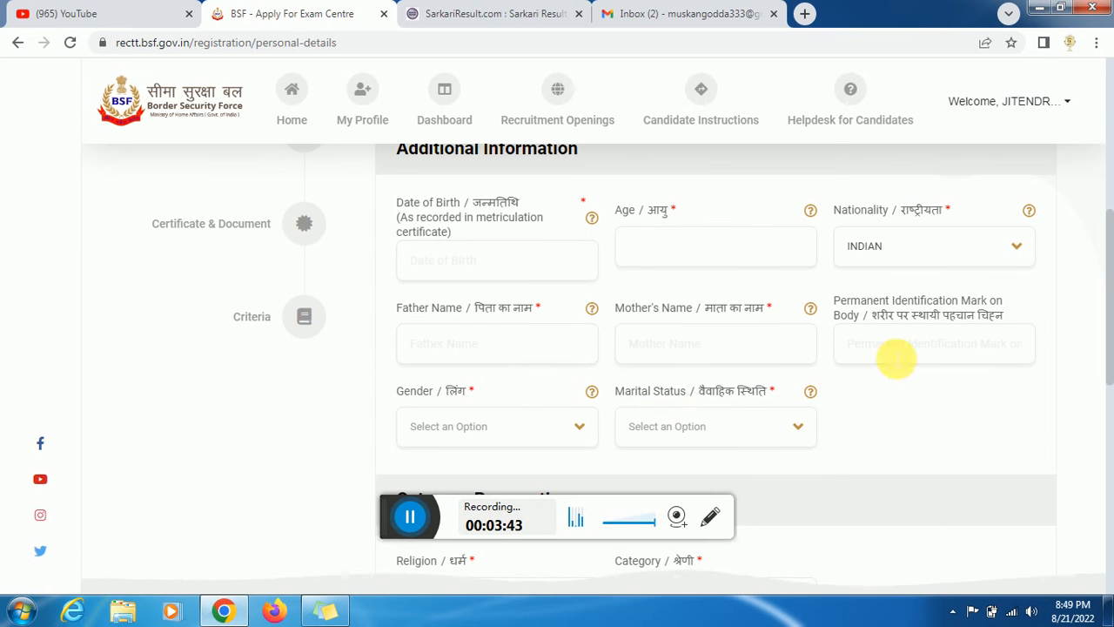
left_click_drag(1112, 274, 1113, 276)
scroll(584, 330, "down", 2)
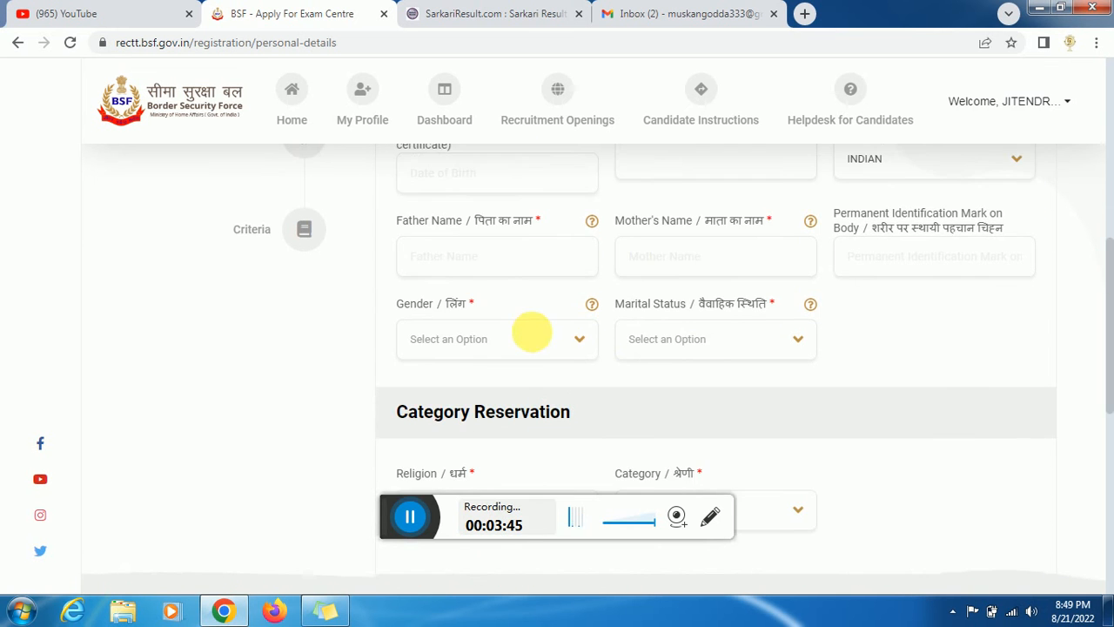
left_click(677, 341)
scroll(677, 344, "up", 1)
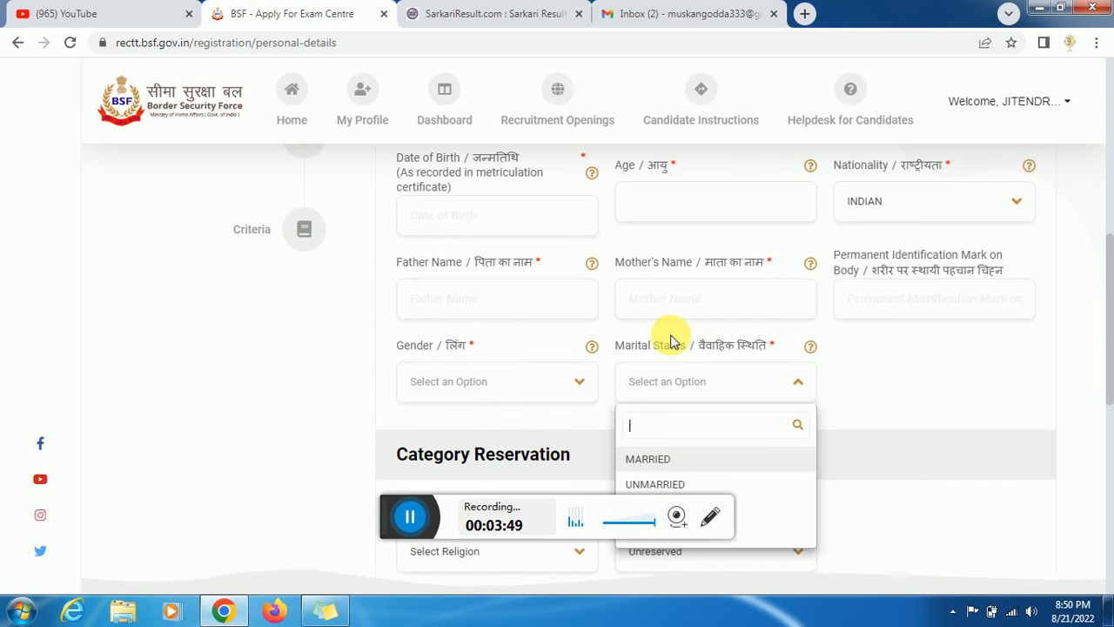
left_click(666, 485)
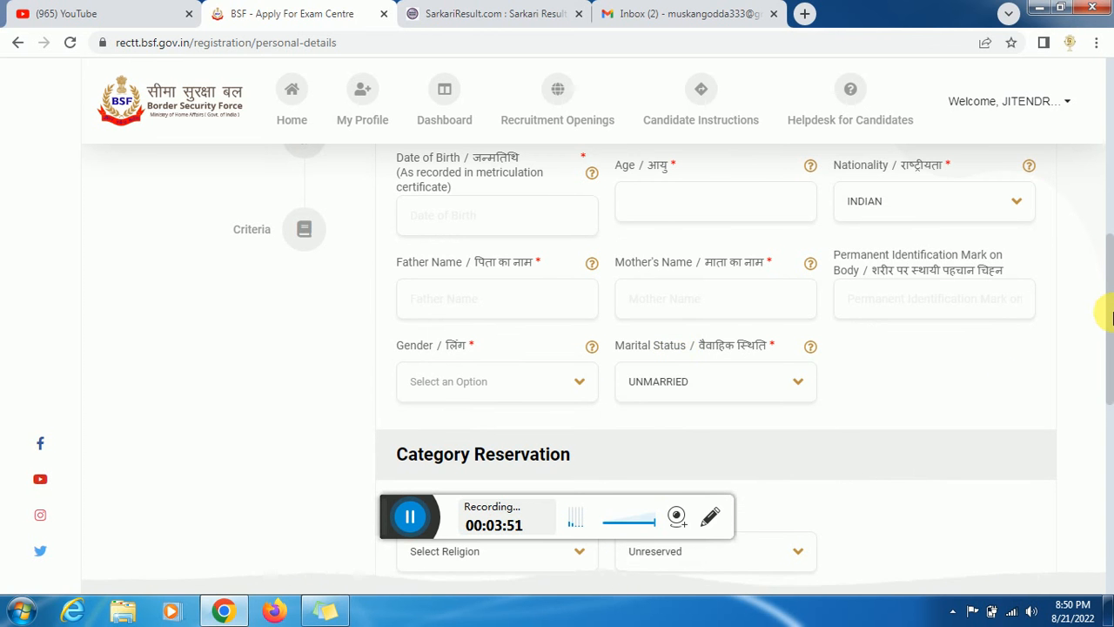
- Set religion to Hindu and bring up the reservation Category list
left_click_drag(1106, 313, 1111, 390)
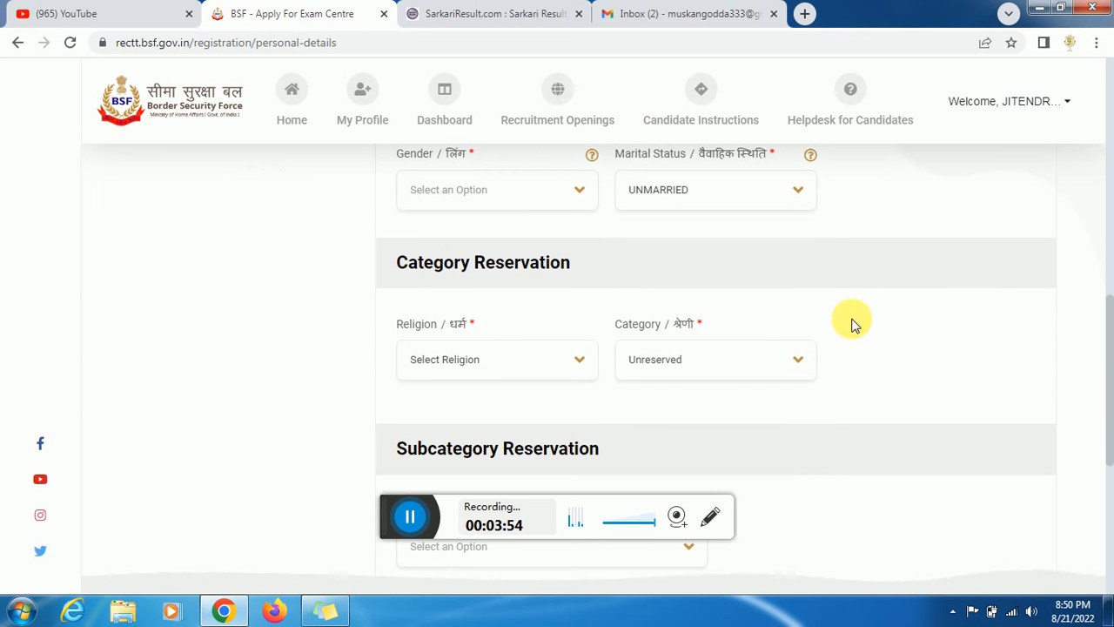
left_click(531, 362)
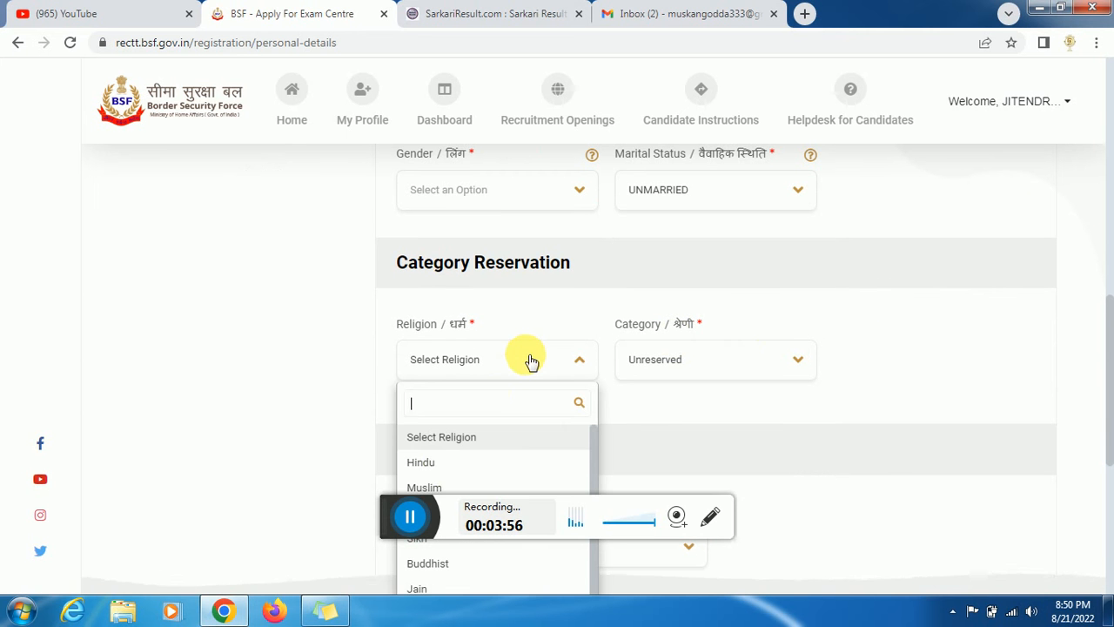
left_click(446, 470)
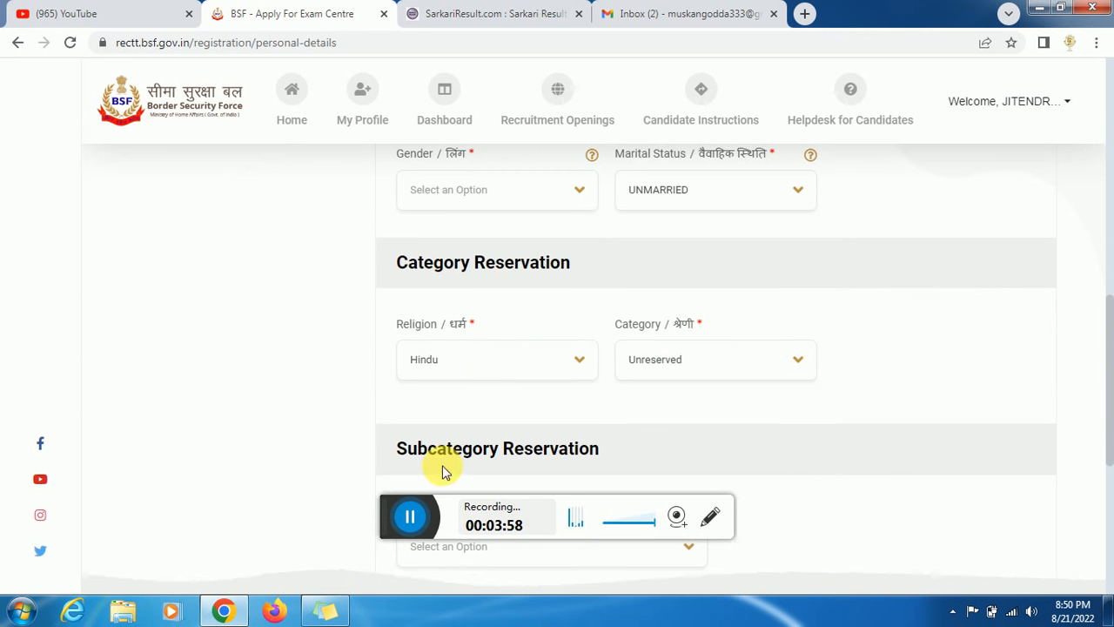
left_click(711, 370)
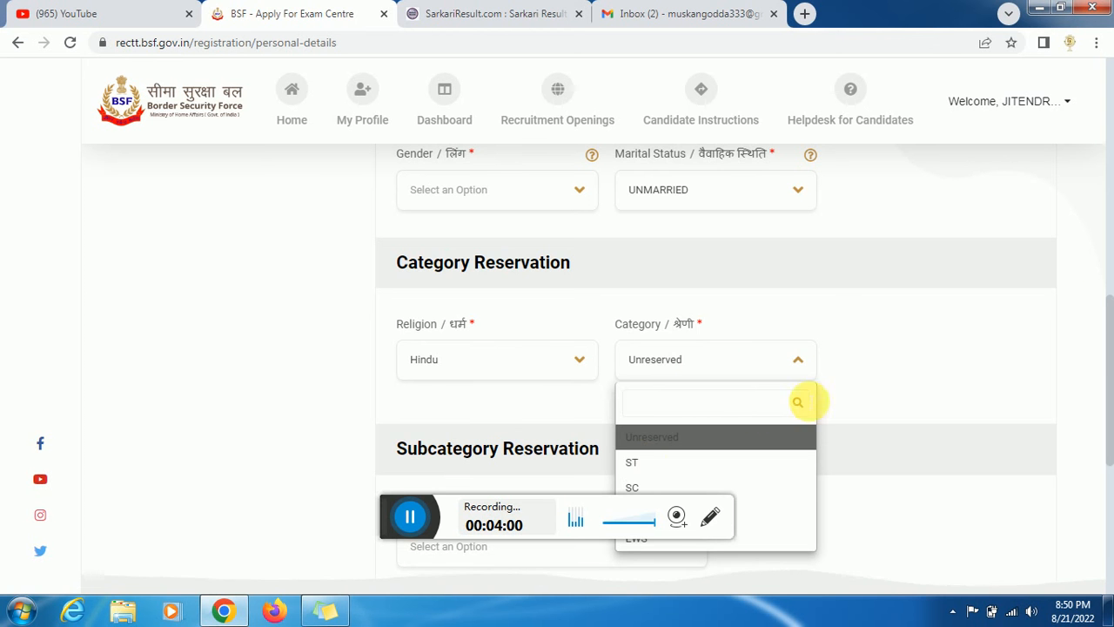
- Choose OBC as the category and bring up the non-creamy layer Yes/No options
scroll(1104, 339, "down", 2)
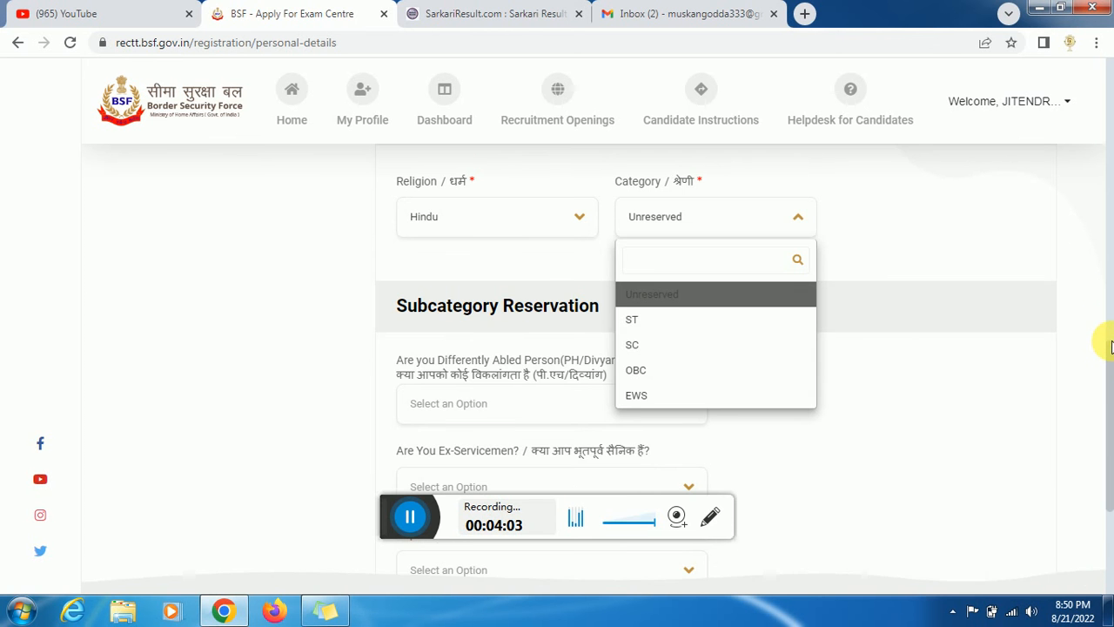
left_click(644, 373)
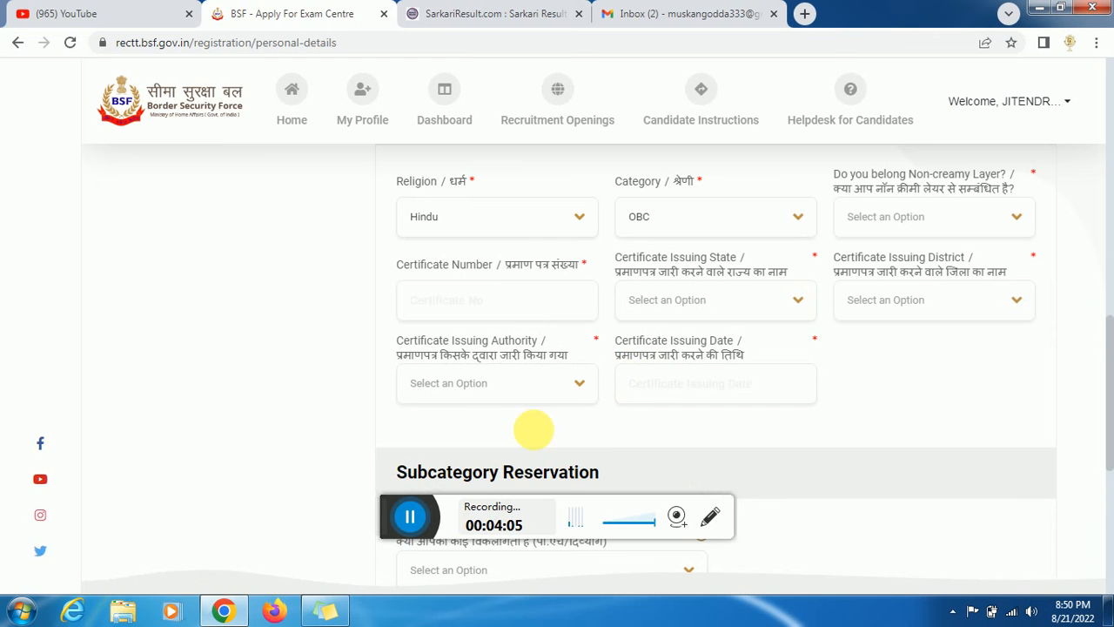
left_click(410, 517)
scroll(714, 348, "up", 2)
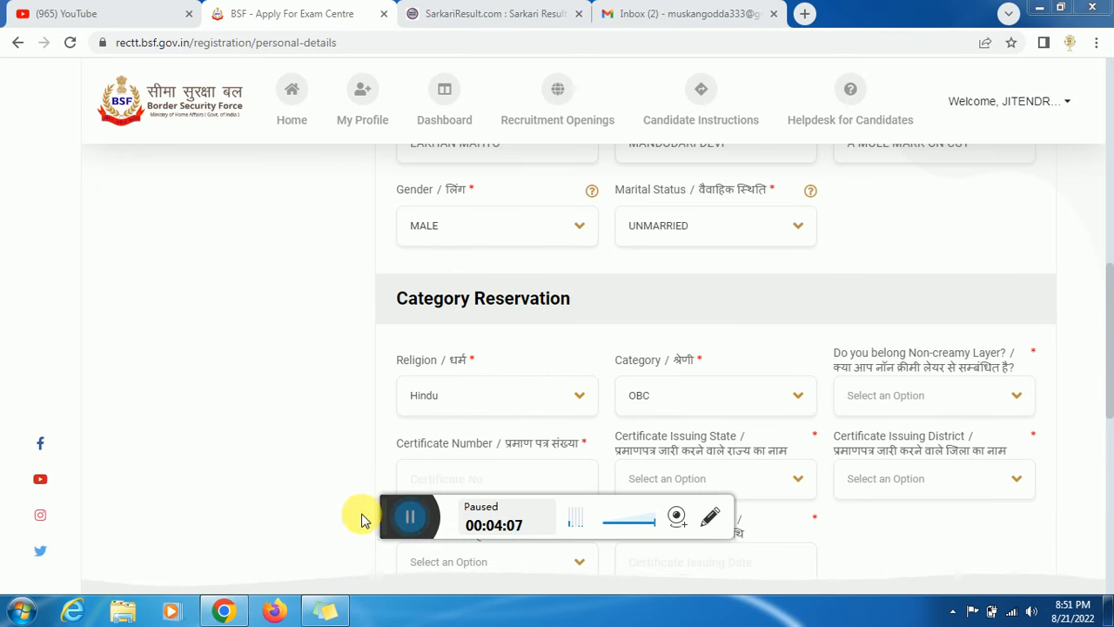
left_click(410, 517)
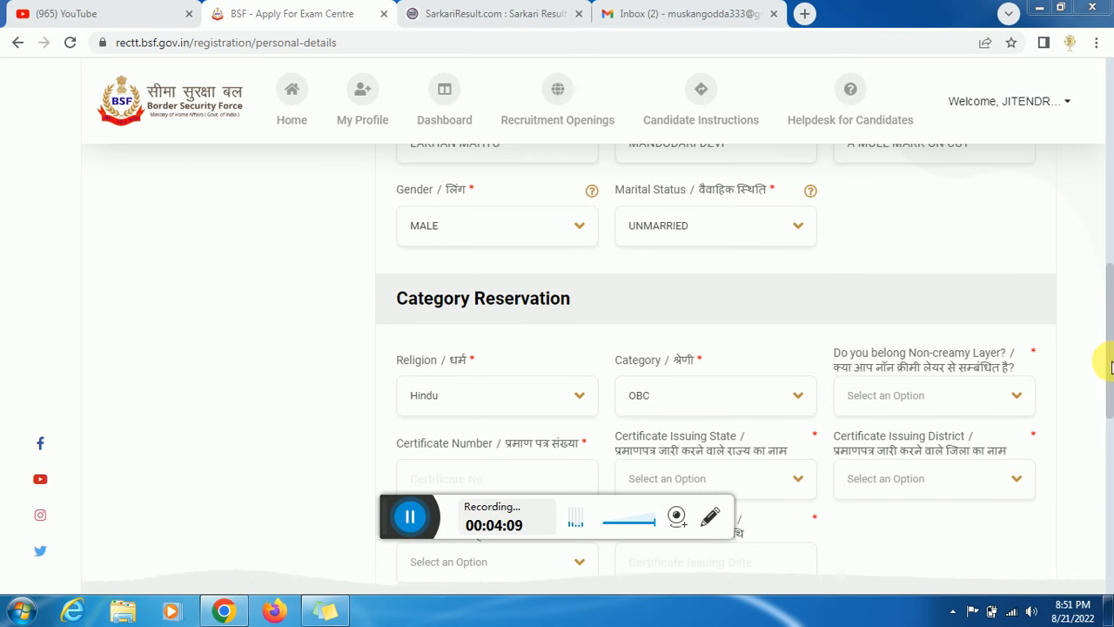
scroll(1104, 360, "down", 1)
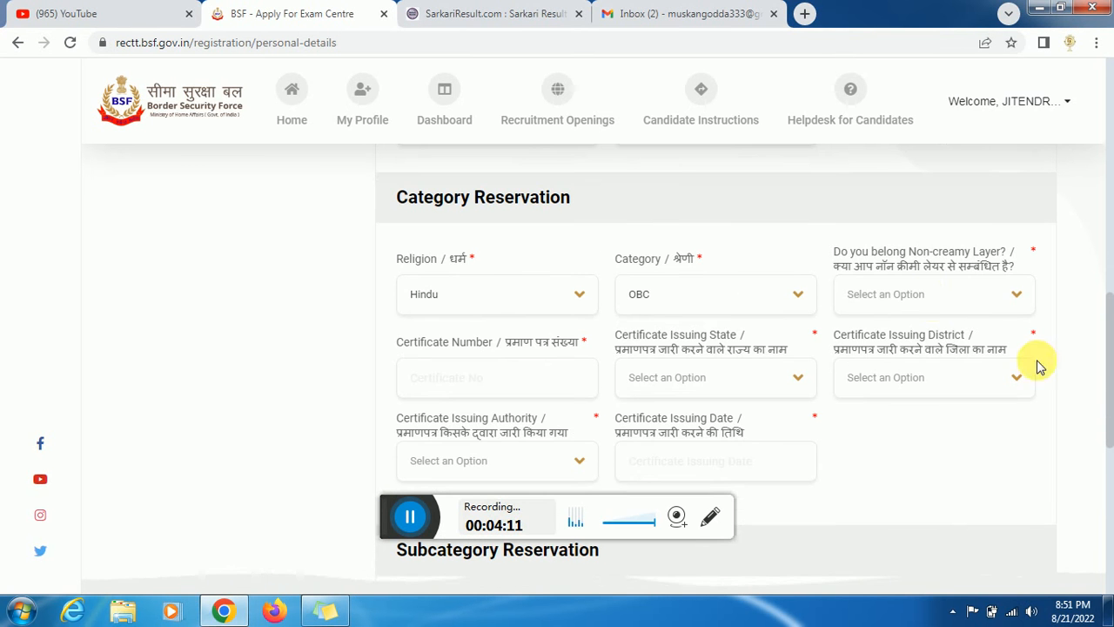
left_click(926, 293)
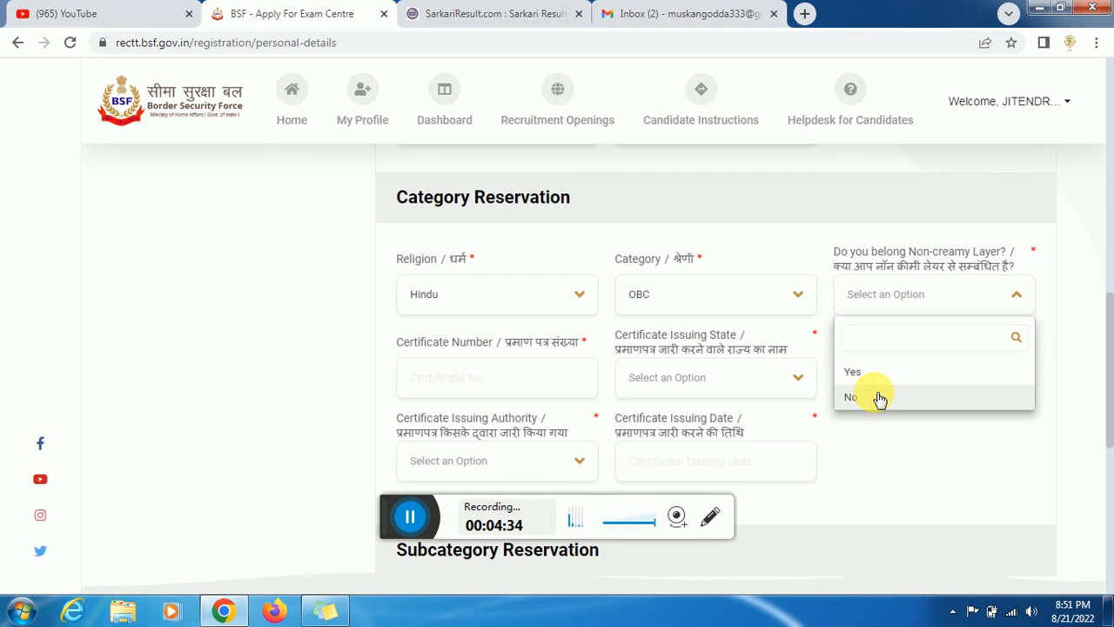
- Change the category to ST and set the certificate state to JHARKHAND, district Godda
left_click(749, 304)
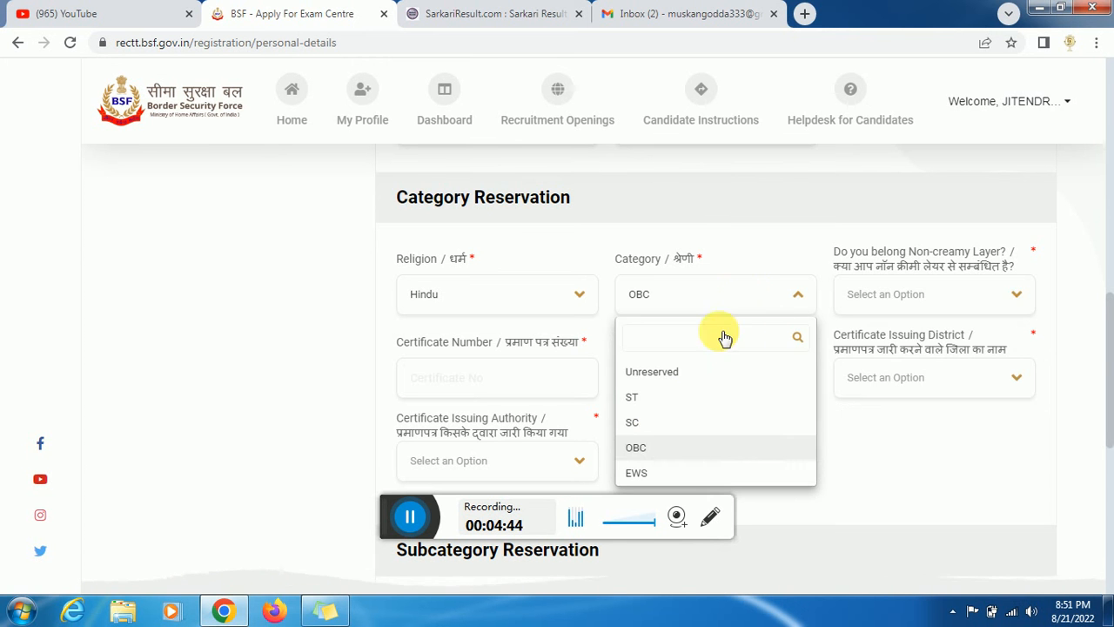
left_click(649, 398)
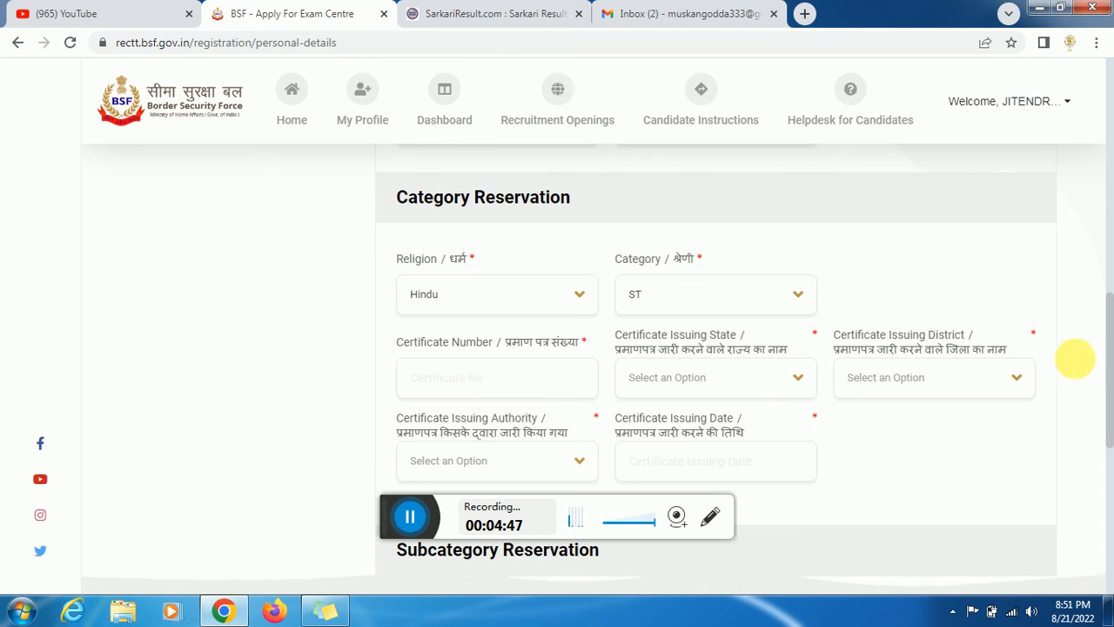
left_click_drag(1107, 317, 1112, 351)
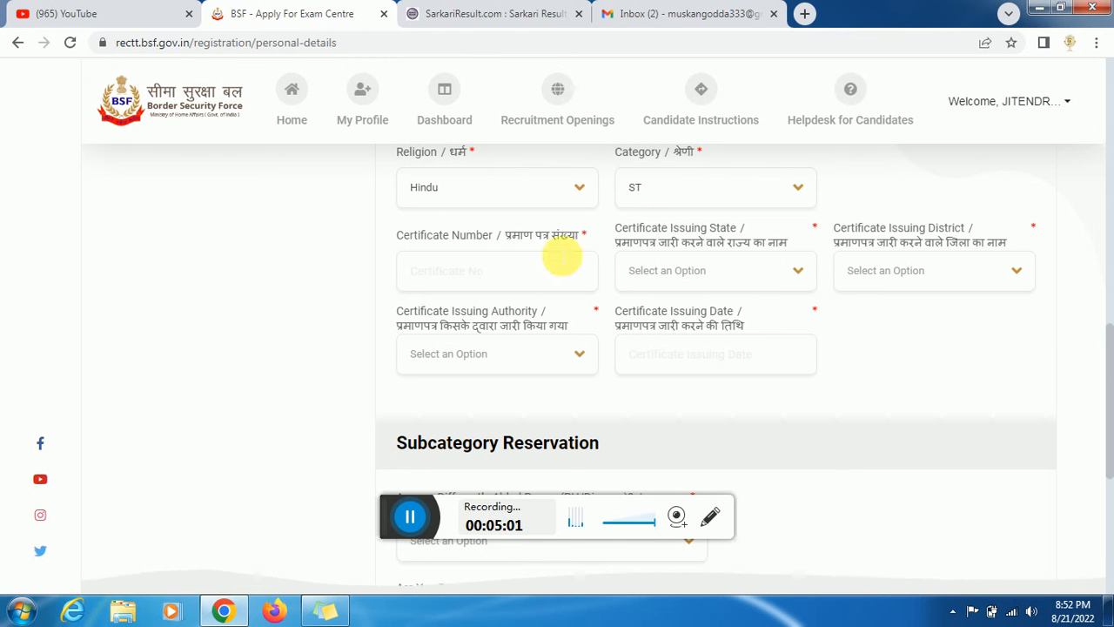
left_click(445, 283)
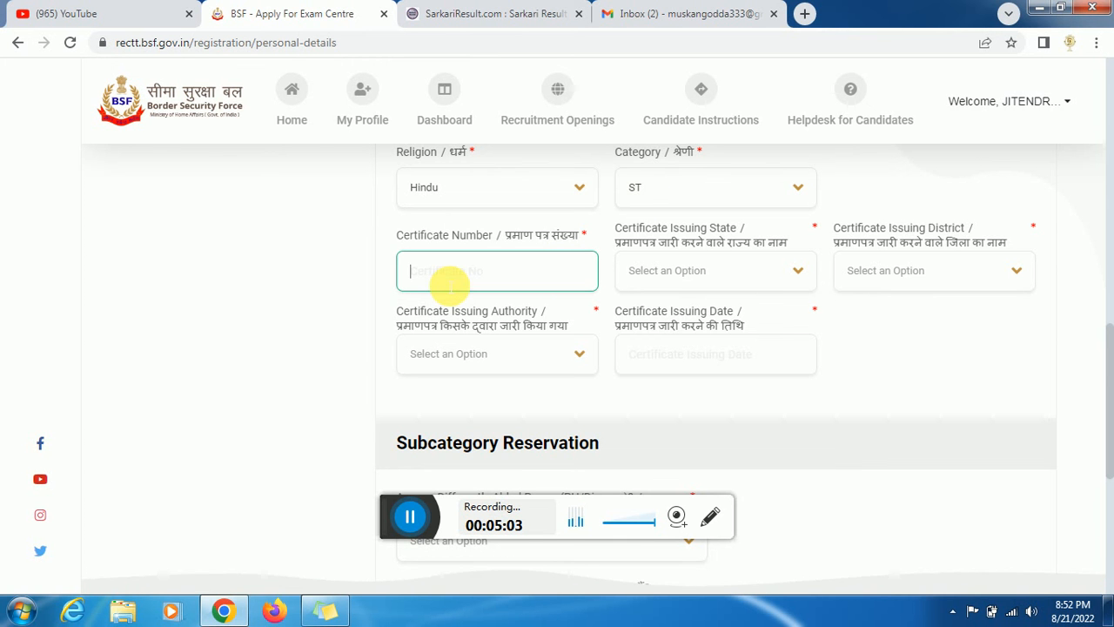
left_click(666, 278)
type("JH")
left_click(665, 357)
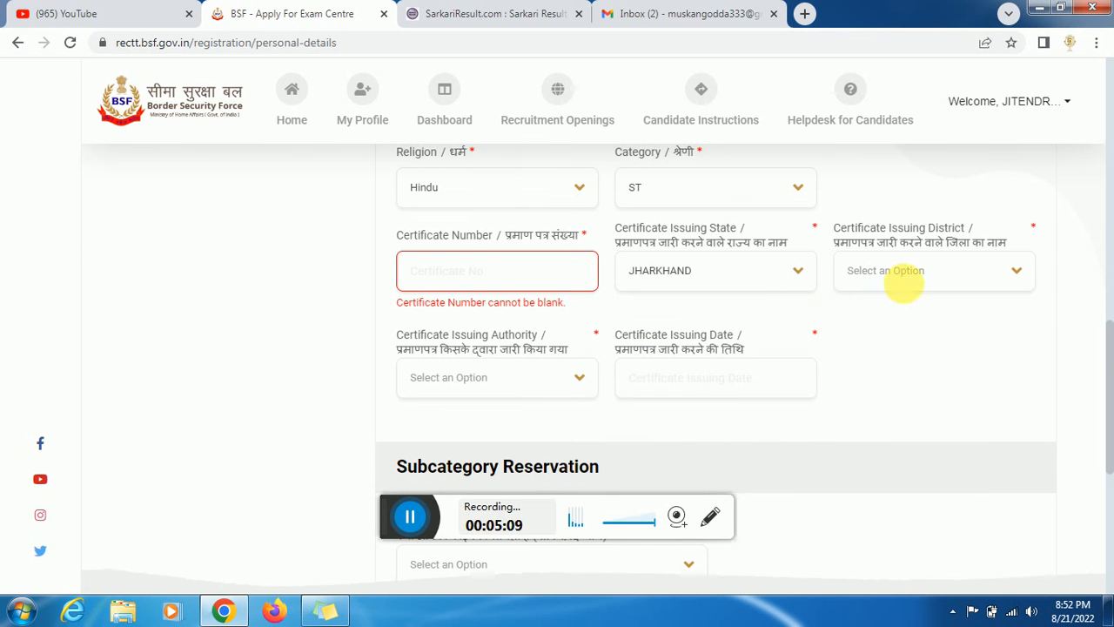
left_click(915, 285)
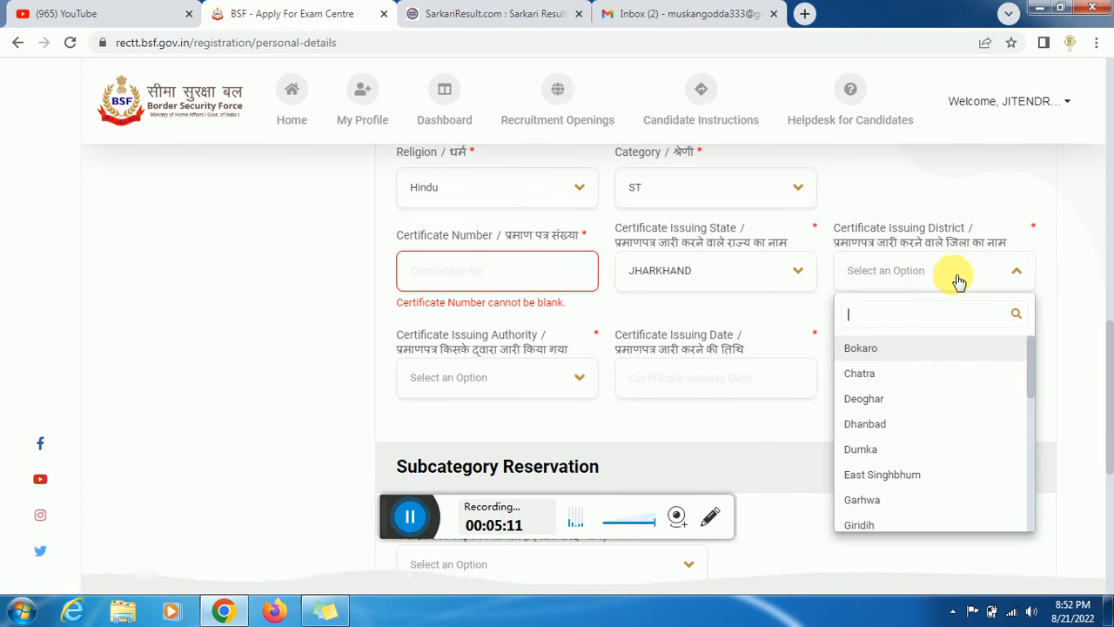
type("GO")
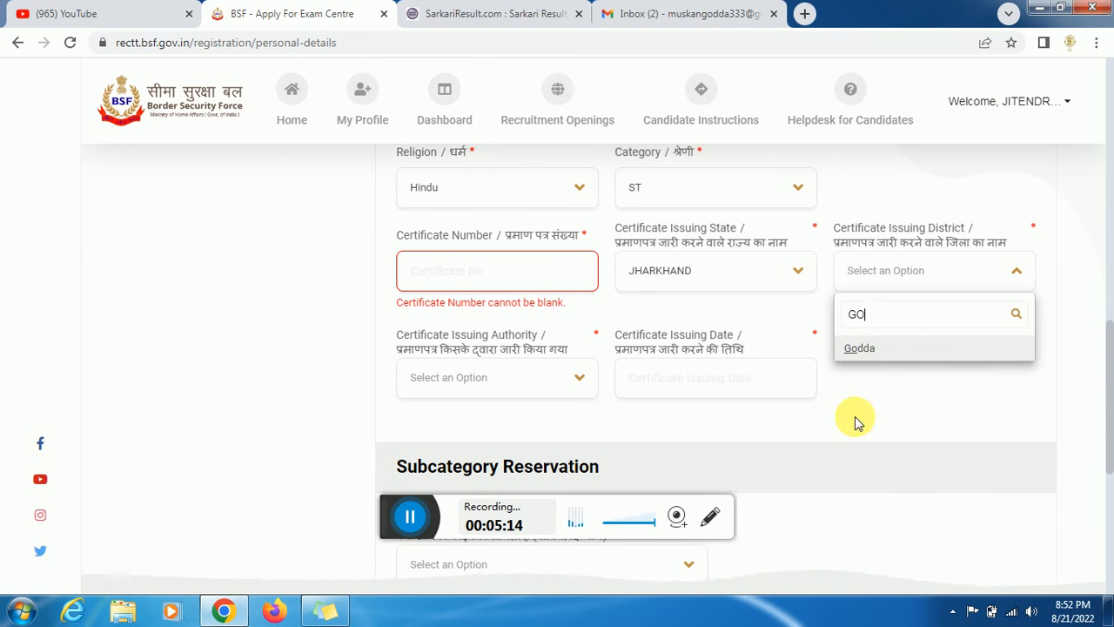
left_click(873, 349)
- Enter the certificate number, Deputy Collector as issuing authority, and issue date 03-08-2022
left_click(547, 272)
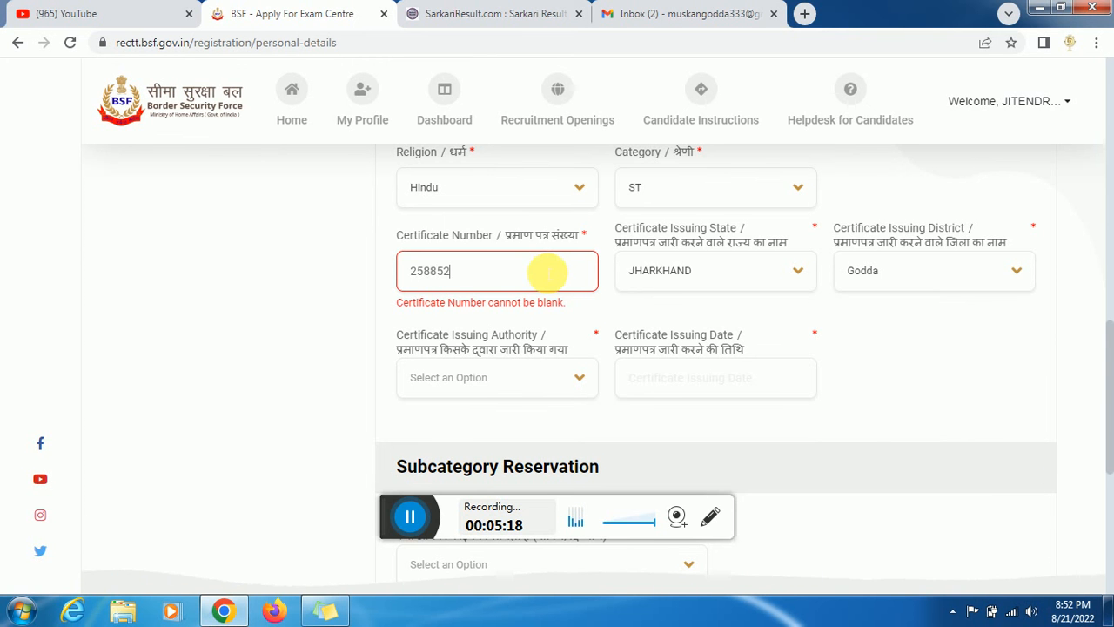
left_click(532, 379)
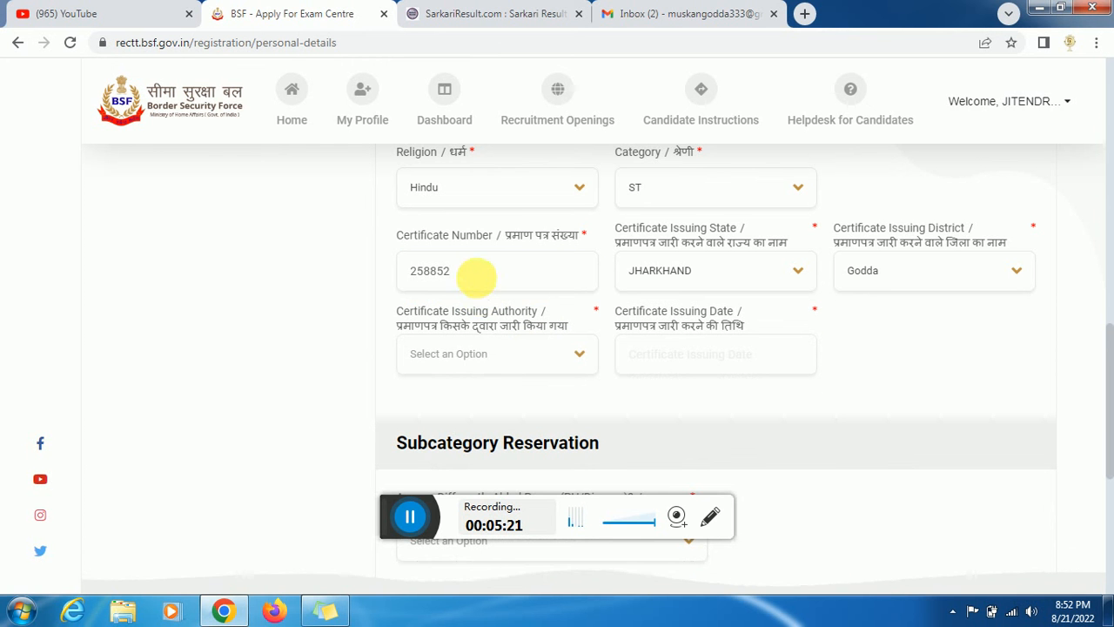
left_click(498, 372)
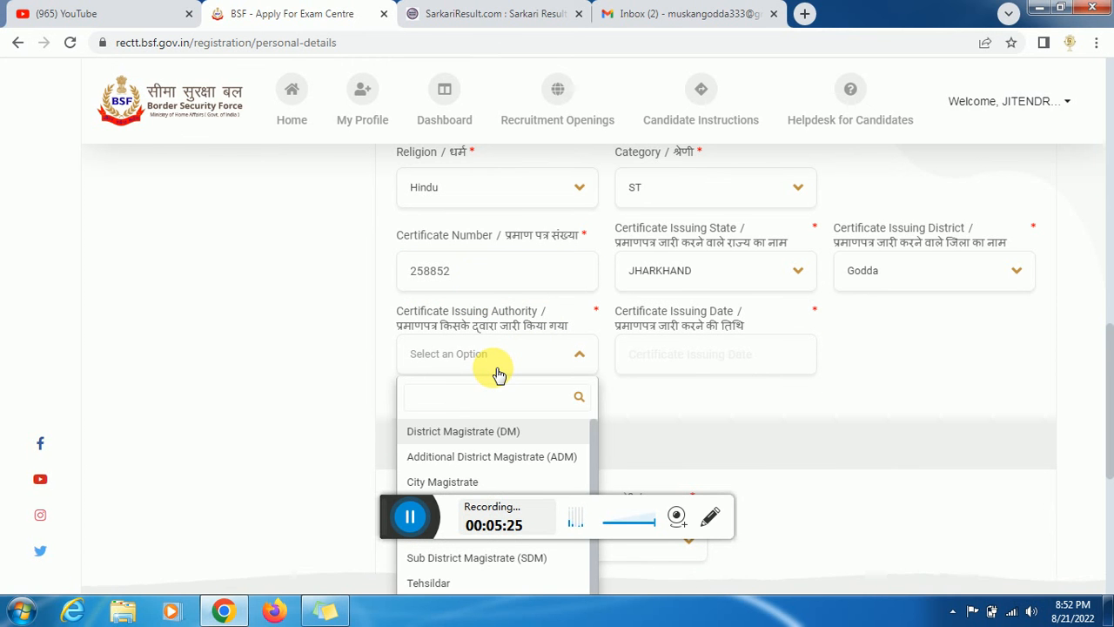
type("CCO")
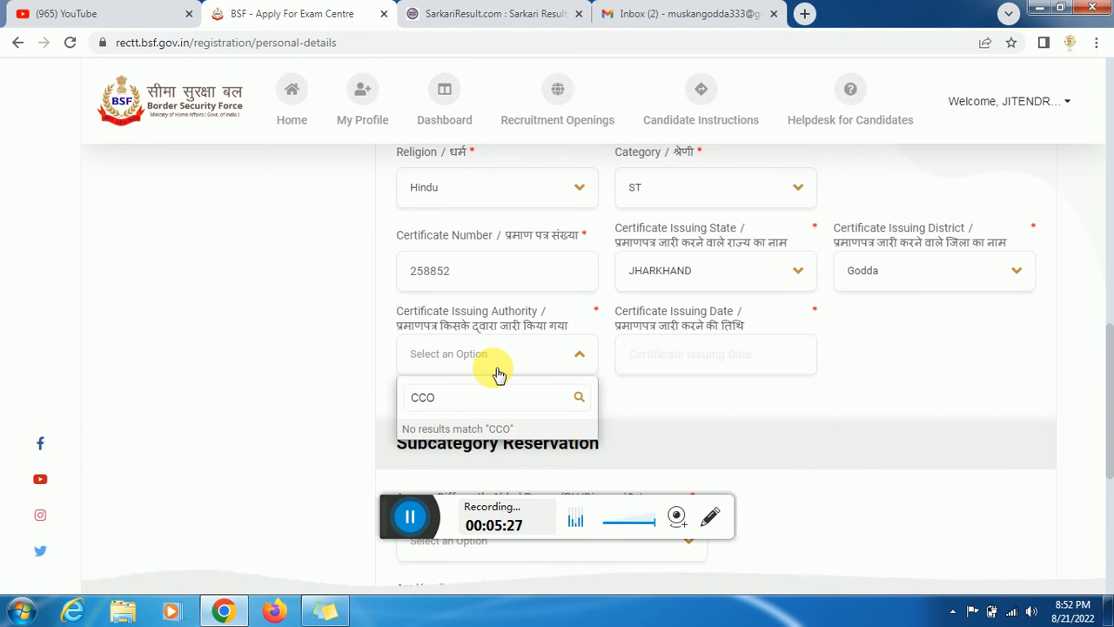
key("BackSpace")
key("BackSpace")
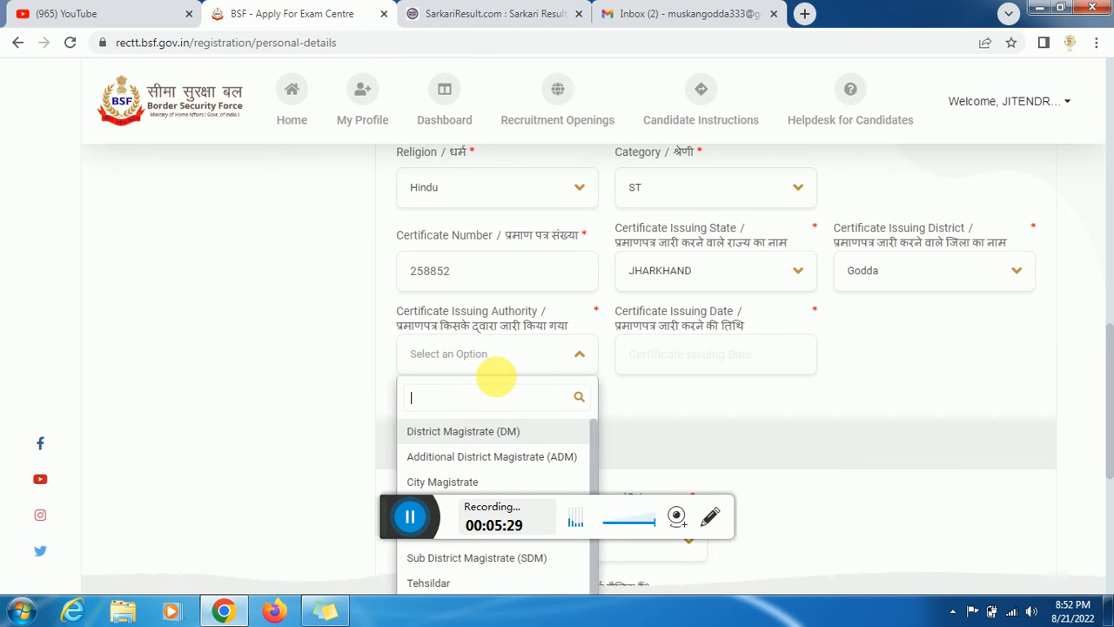
type("Ci")
key("BackSpace")
type("O")
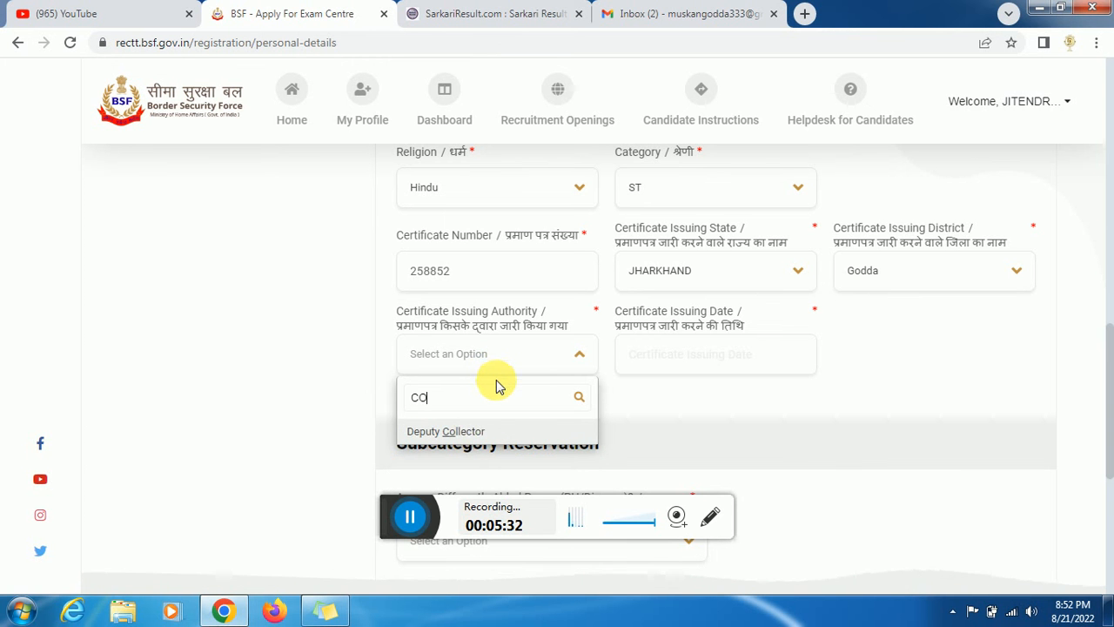
left_click(474, 433)
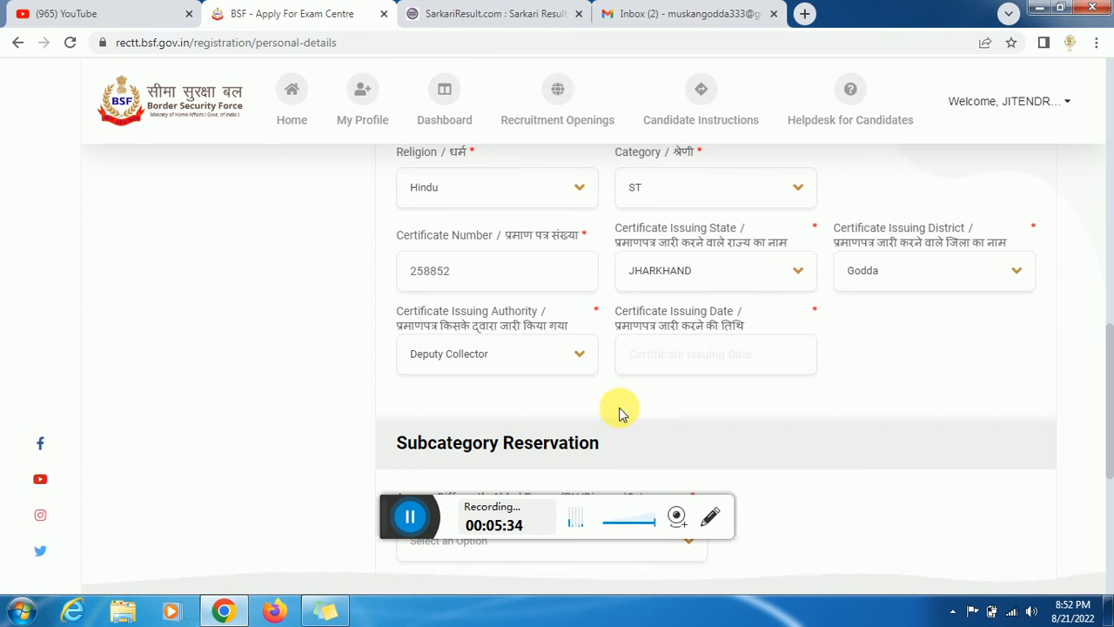
left_click(676, 370)
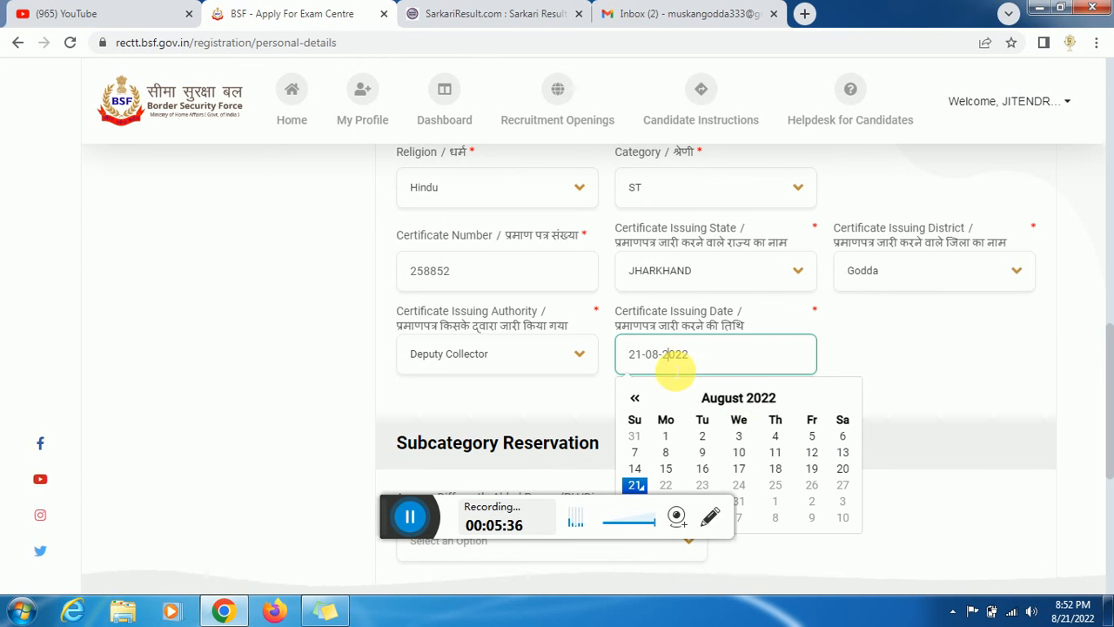
left_click(740, 436)
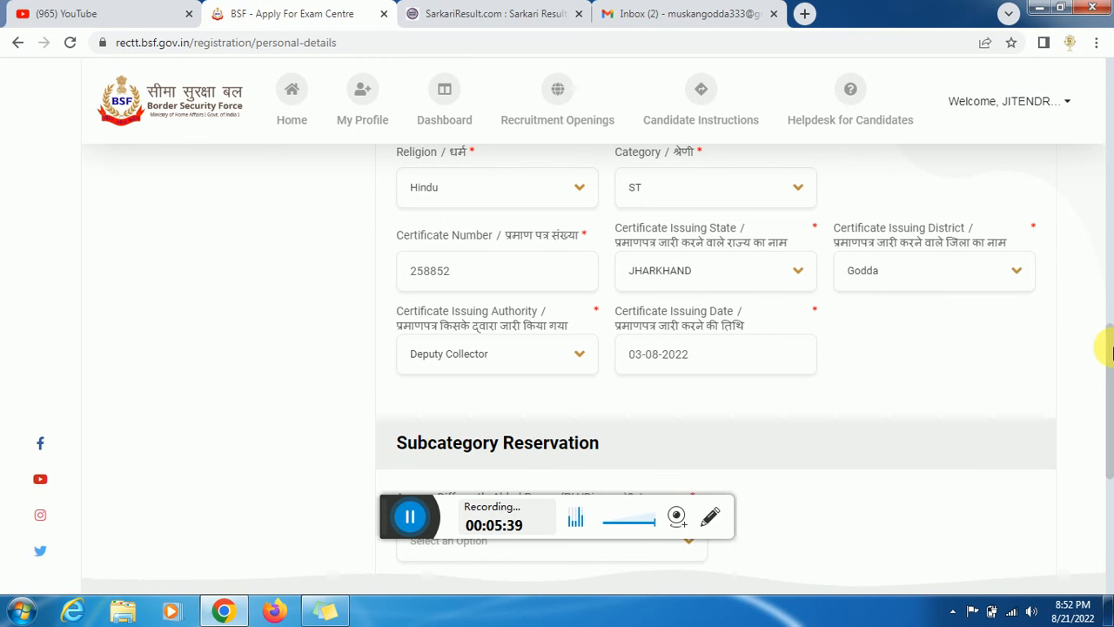
- Answer No to differently-abled, ex-servicemen and departmental questions, then save personal details
left_click_drag(1109, 353, 1107, 427)
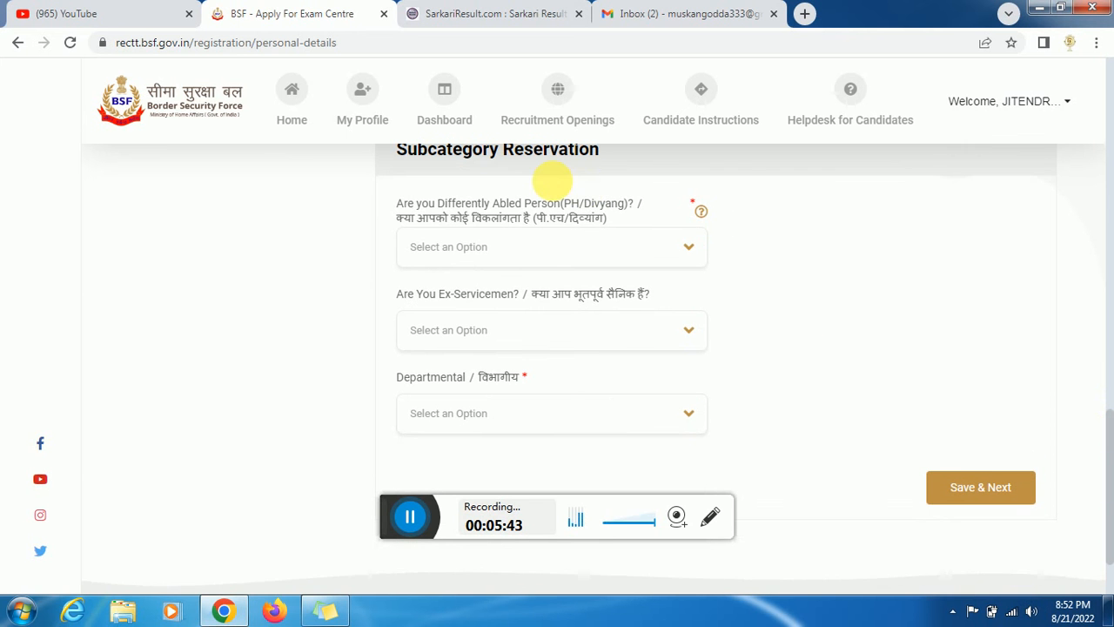
left_click(560, 250)
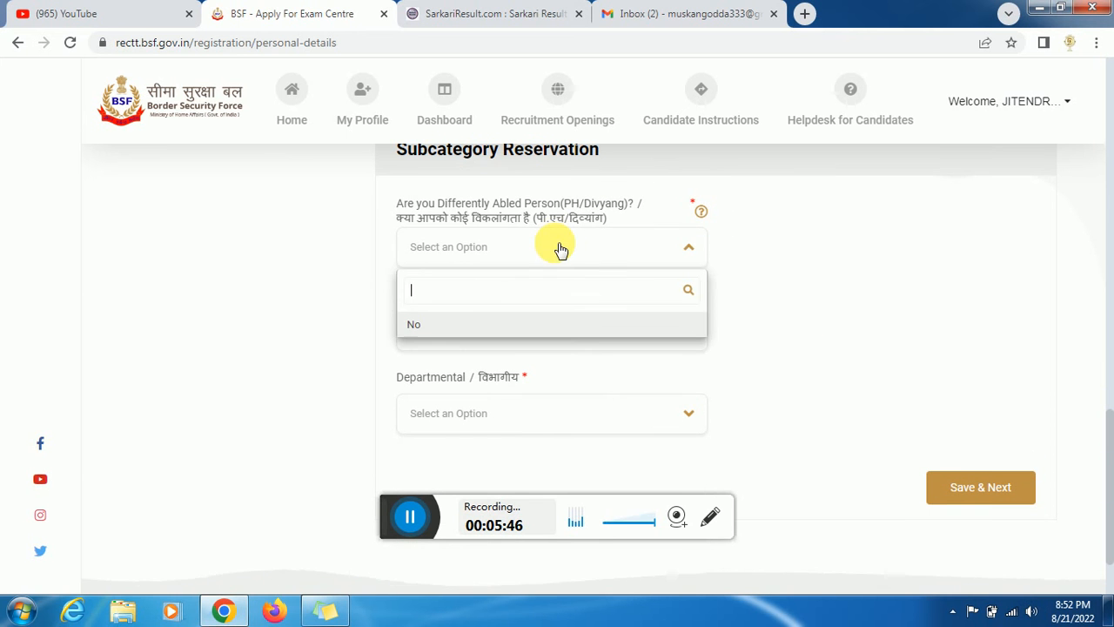
left_click(456, 328)
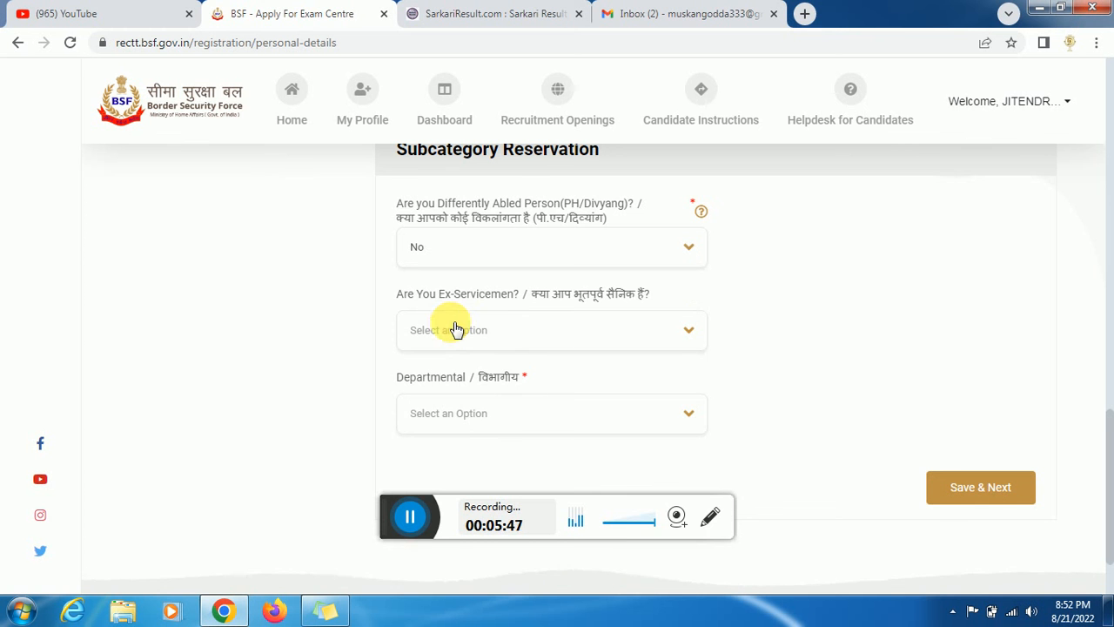
left_click(465, 335)
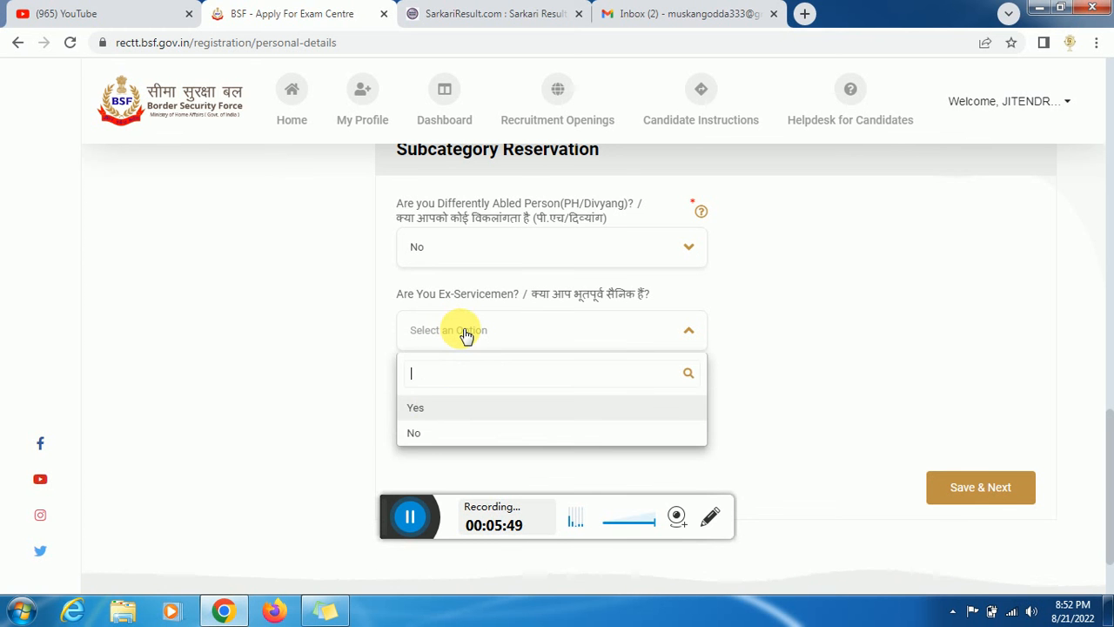
left_click(433, 439)
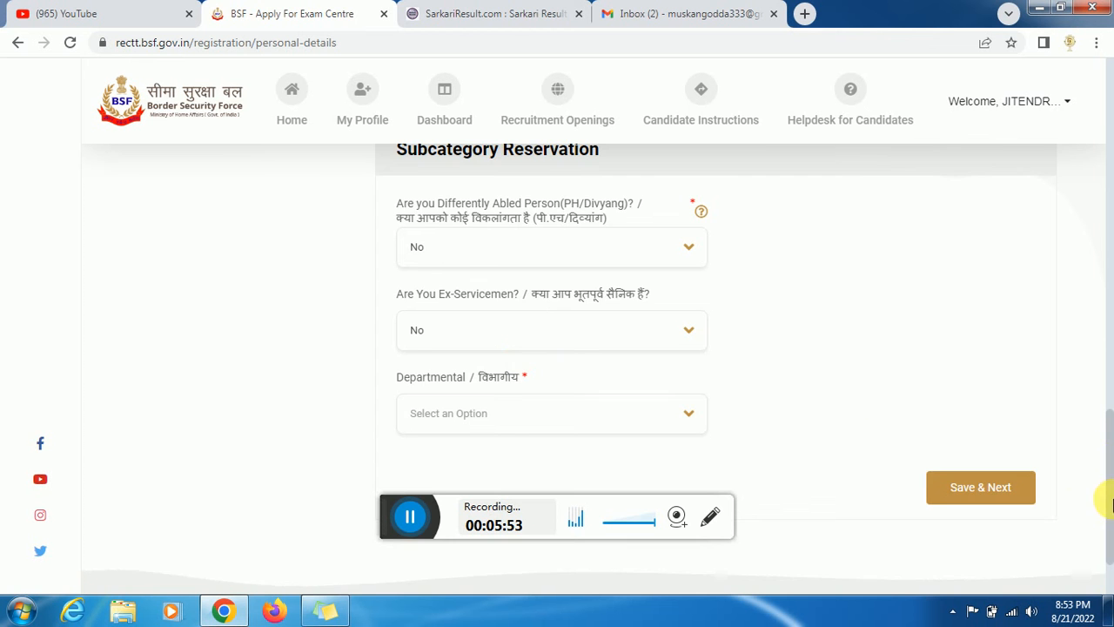
scroll(1101, 487, "down", 2)
left_click(539, 320)
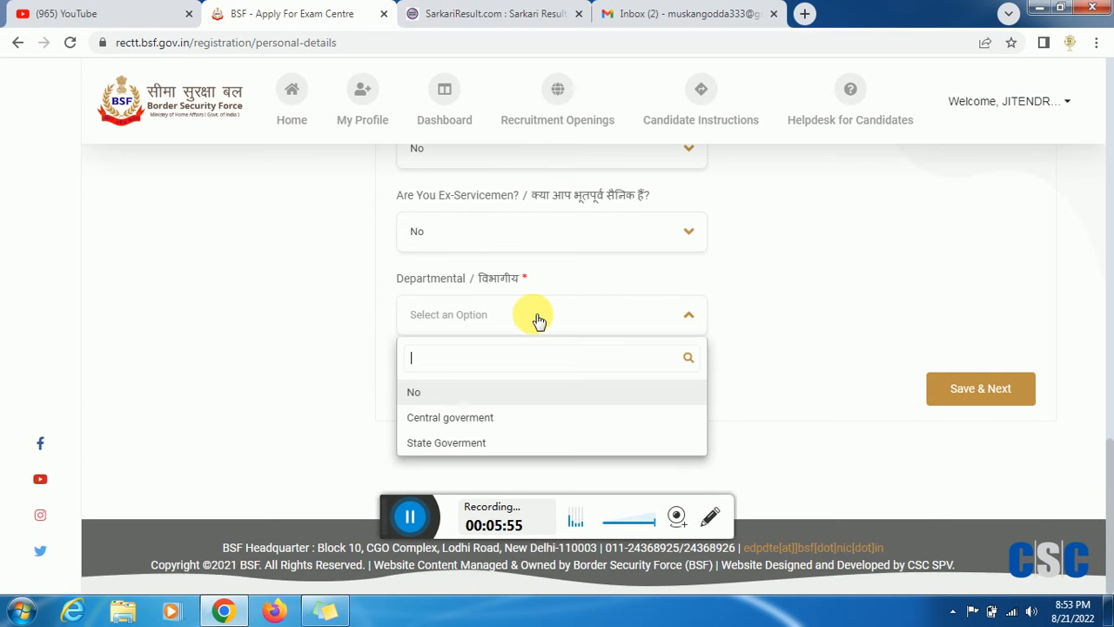
left_click(443, 397)
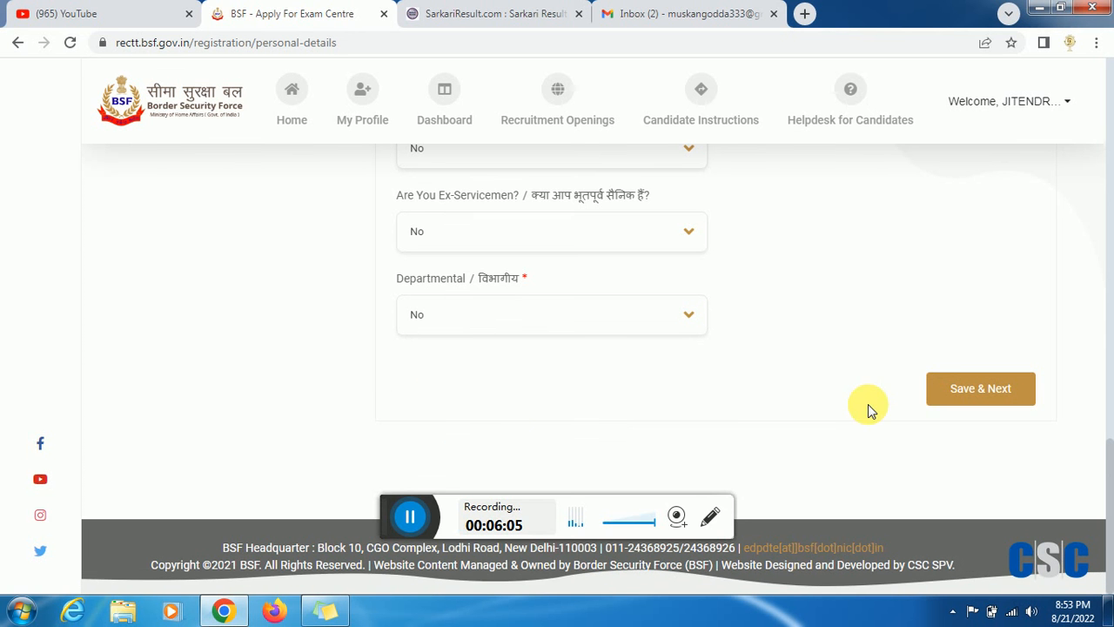
left_click(409, 516)
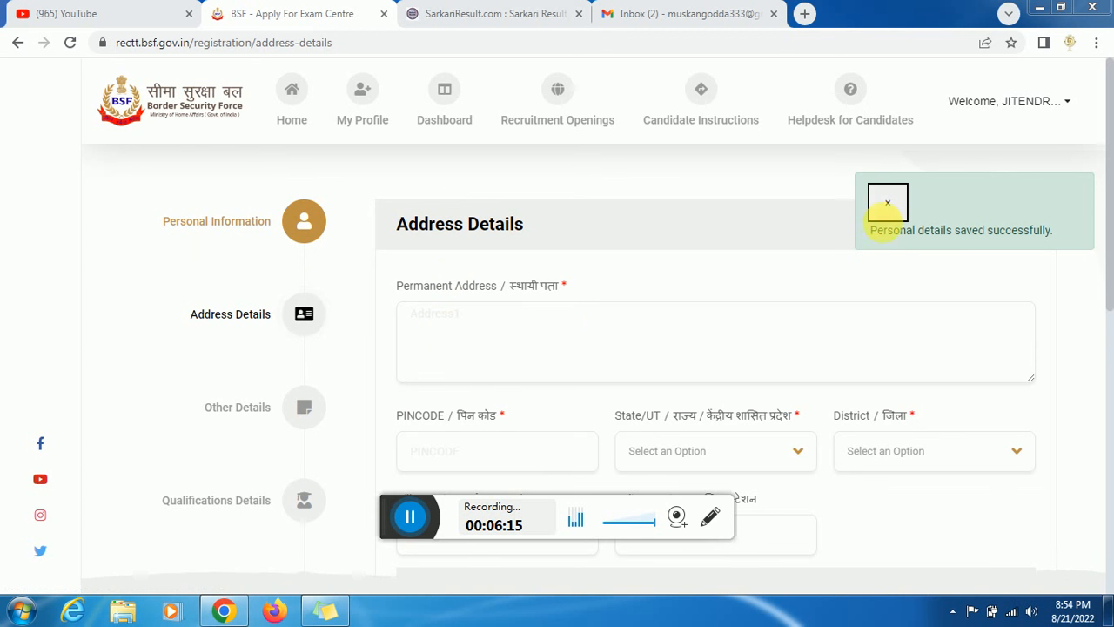
- Enter permanent address GODDA with PIN code 814133
left_click(522, 329)
type("GODDA")
key("Tab")
type("81")
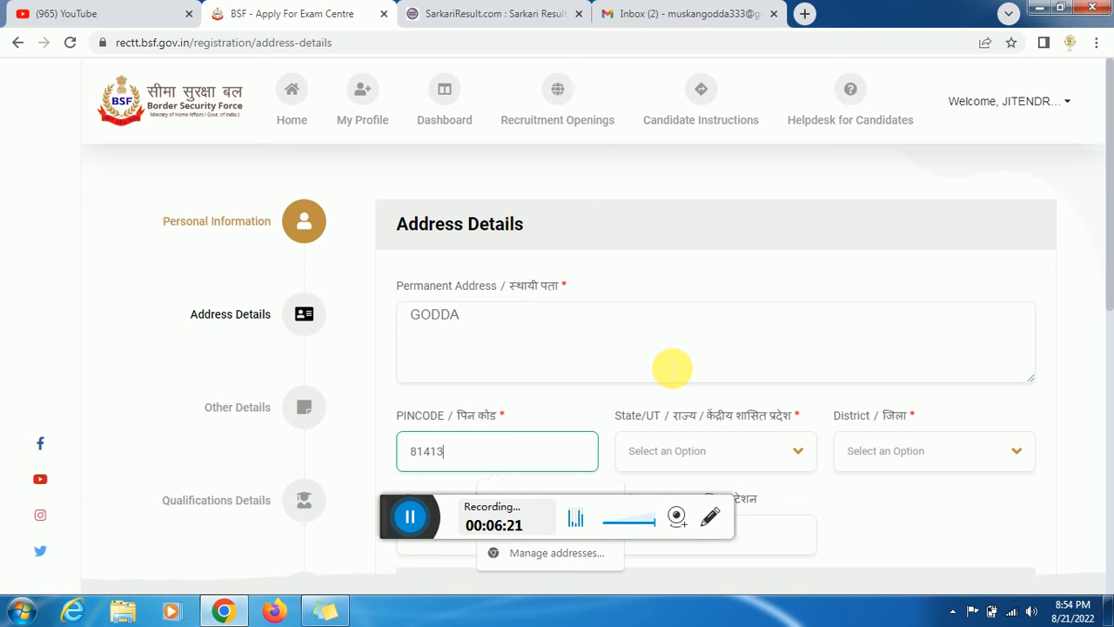
type("4136")
key("BackSpace")
type("3")
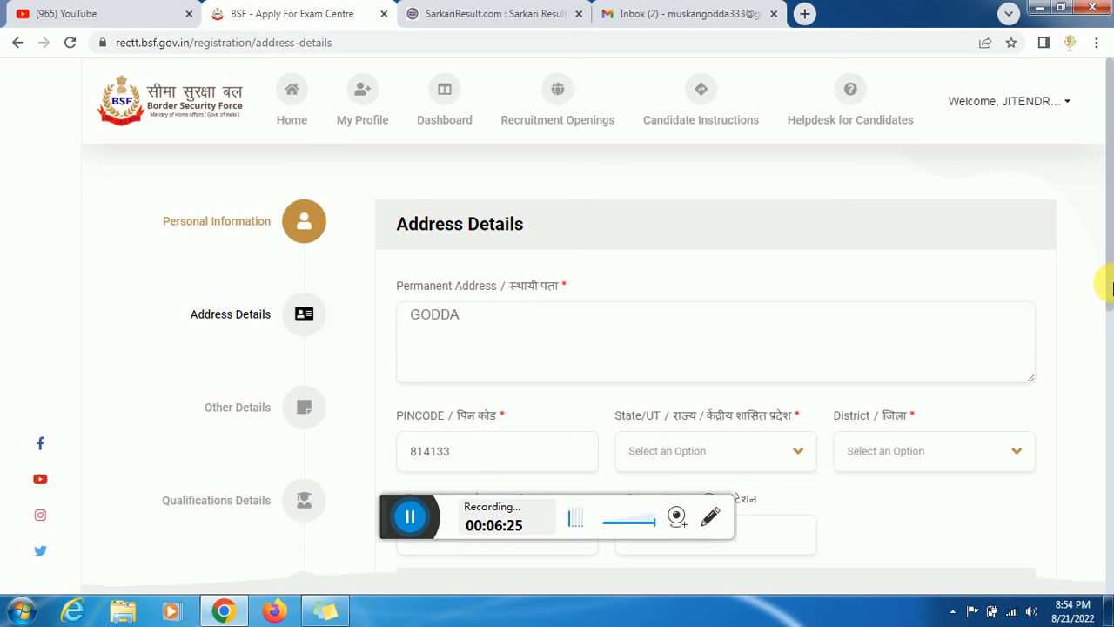
scroll(1109, 324, "down", 1)
scroll(1110, 324, "down", 1)
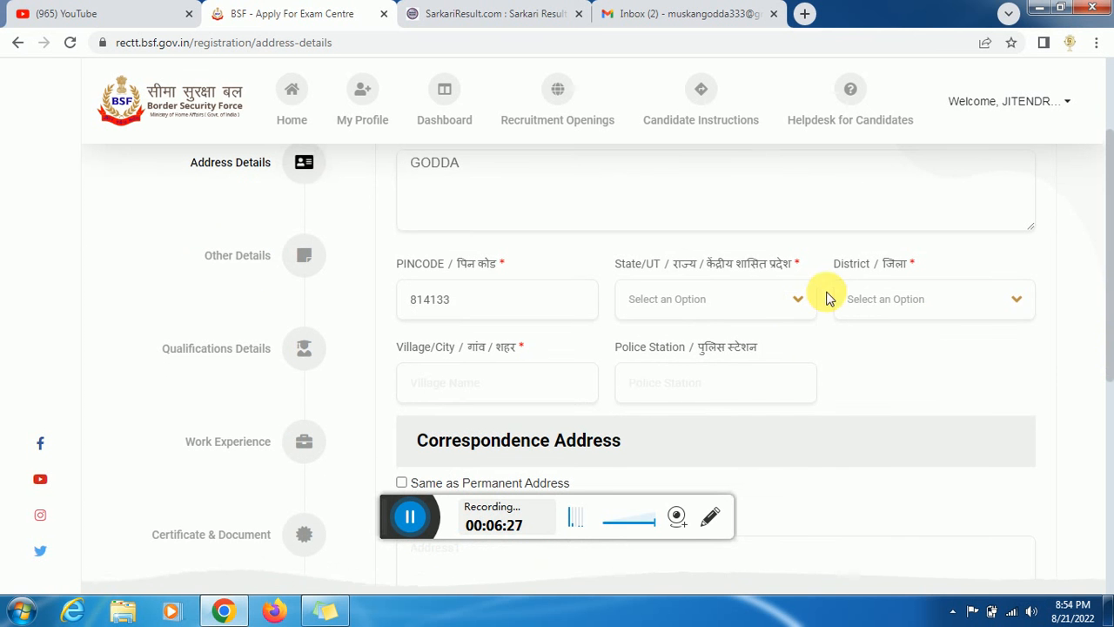
- Set state JHARKHAND, district Godda, and village and police station both GODDA
left_click(762, 301)
type("JH")
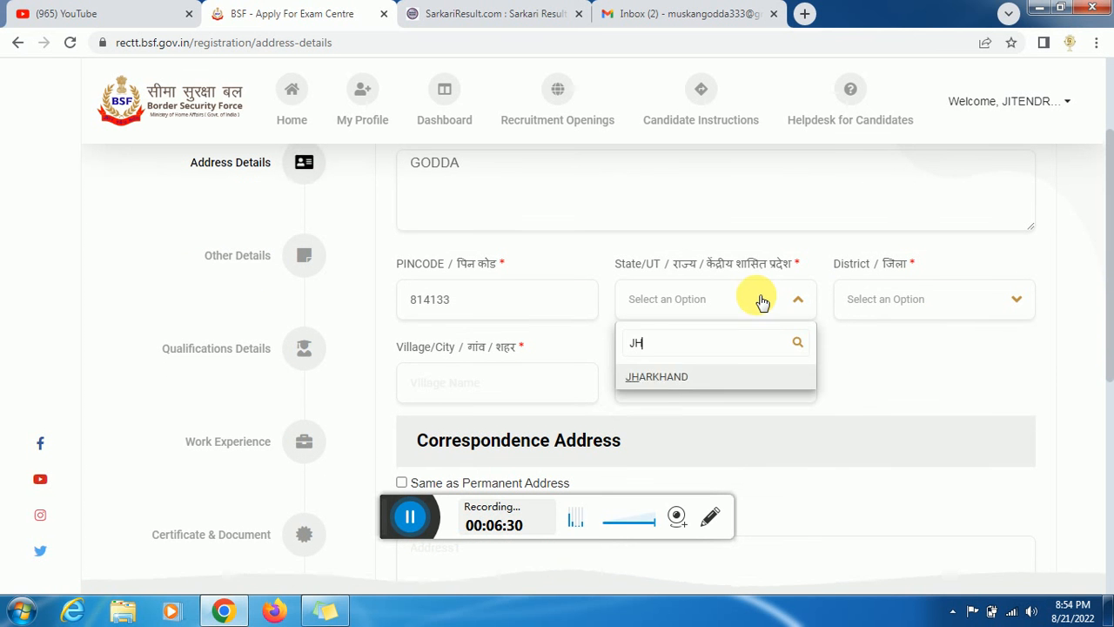
key("Return")
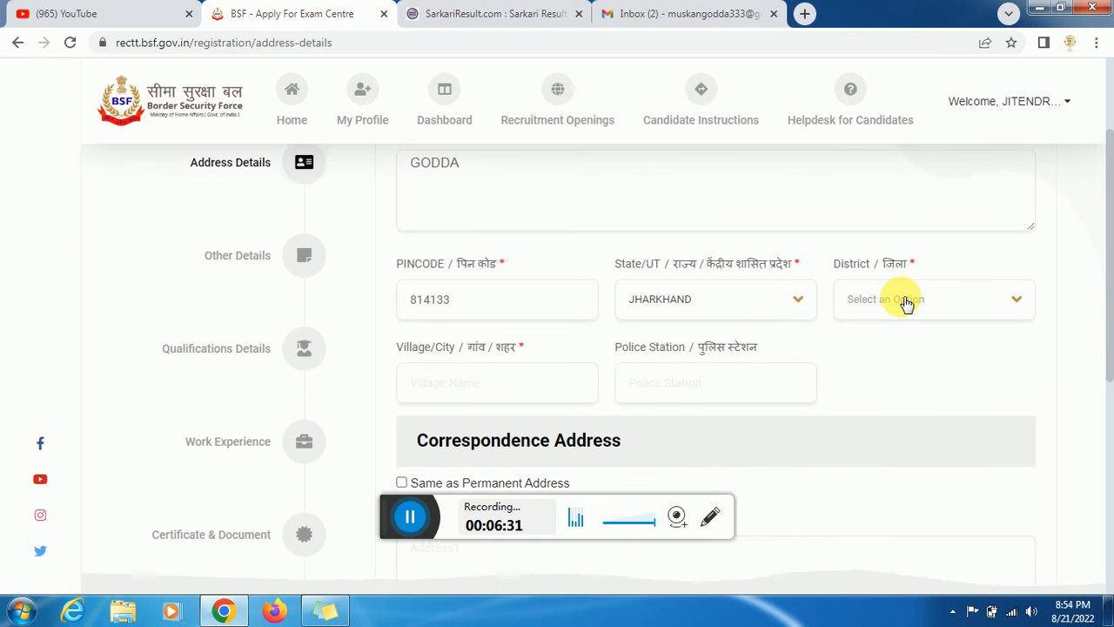
left_click(903, 300)
type("GO")
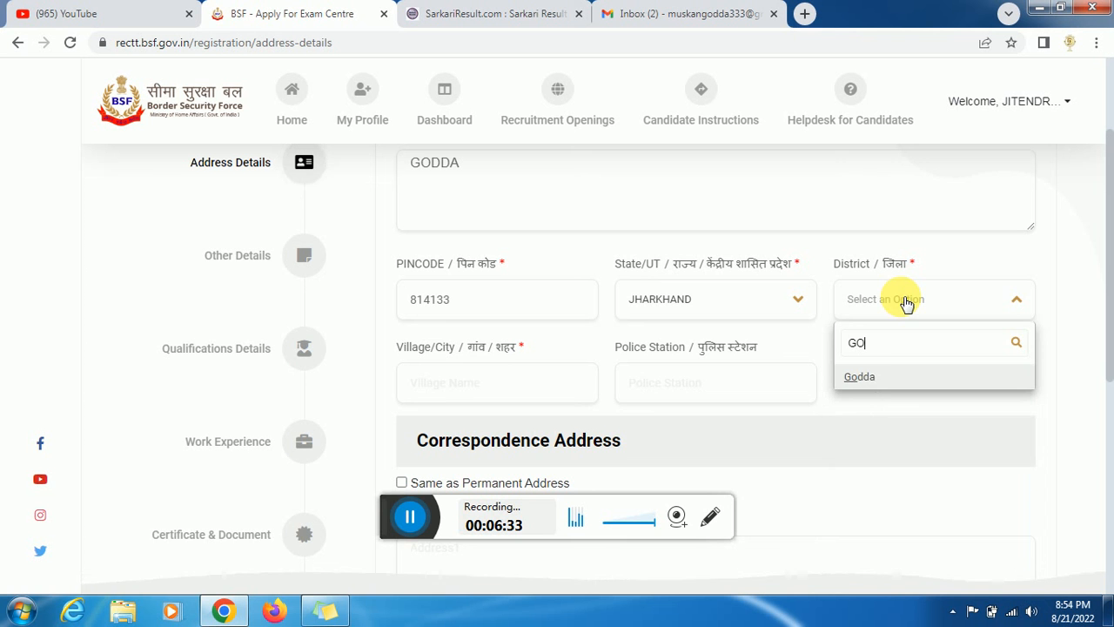
left_click(868, 383)
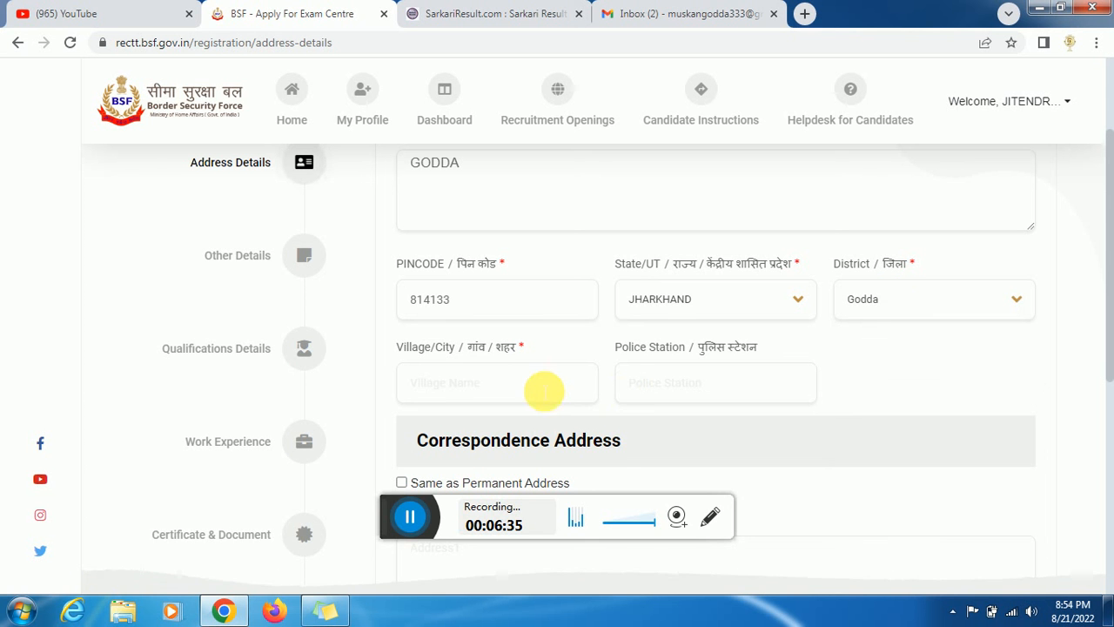
left_click(544, 390)
type("GODDA")
key("Tab")
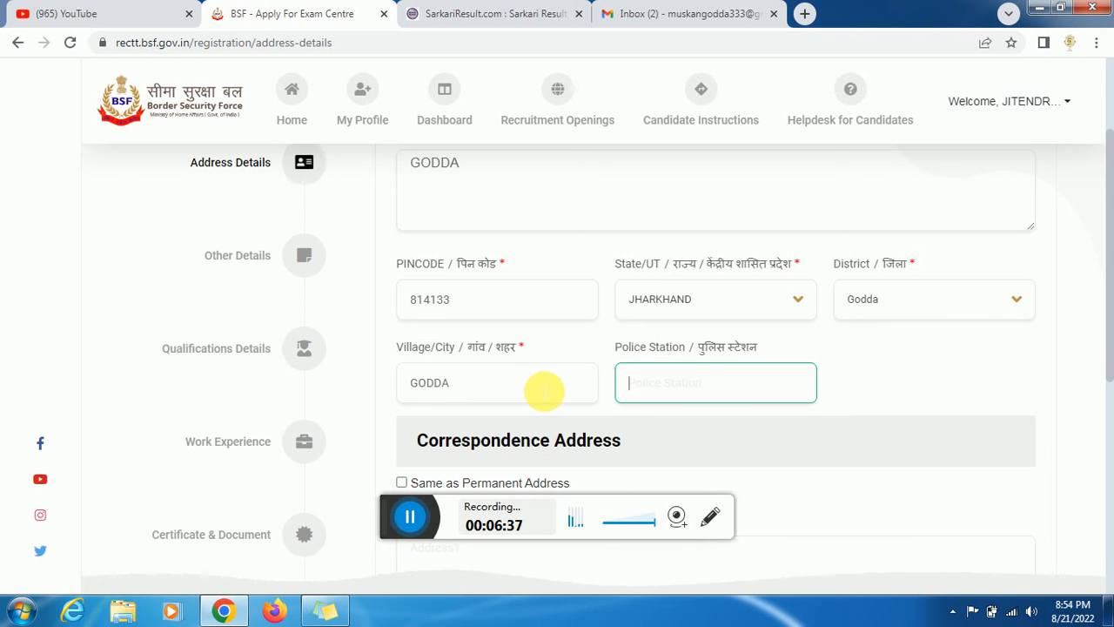
type("GODD")
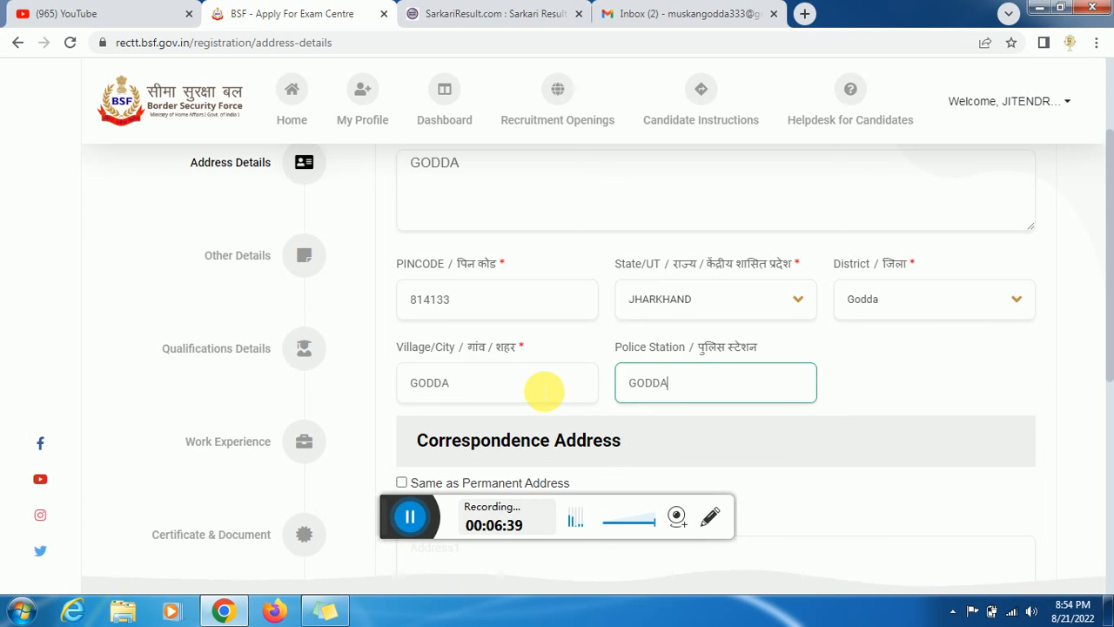
type("A")
- Make the correspondence address the same as the permanent address
left_click_drag(1112, 339, 1112, 404)
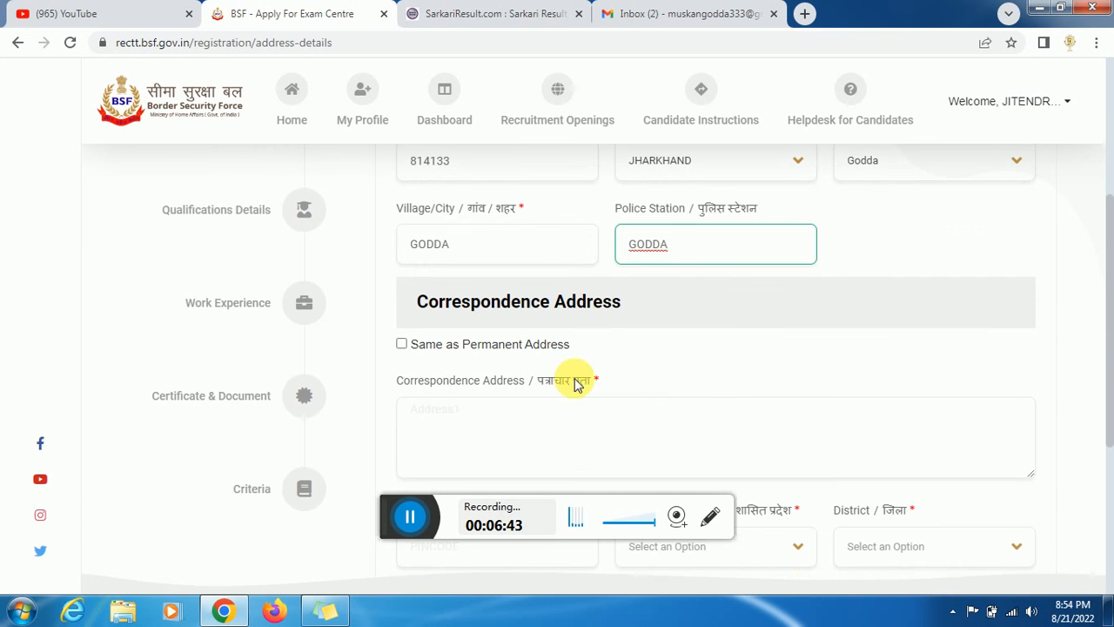
left_click(402, 345)
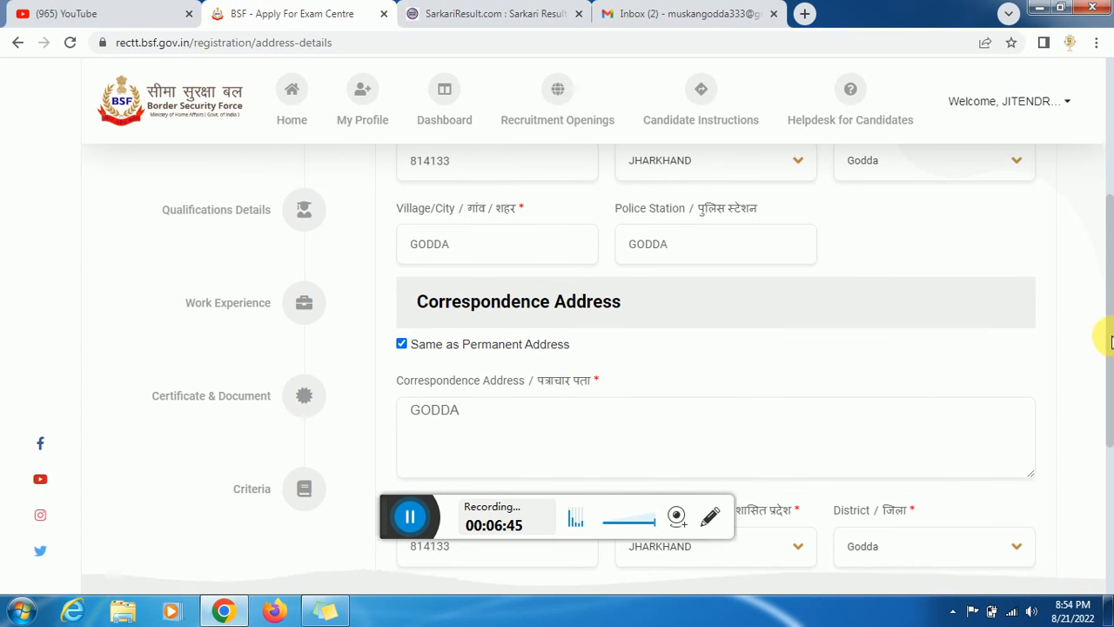
left_click_drag(1111, 325, 1112, 447)
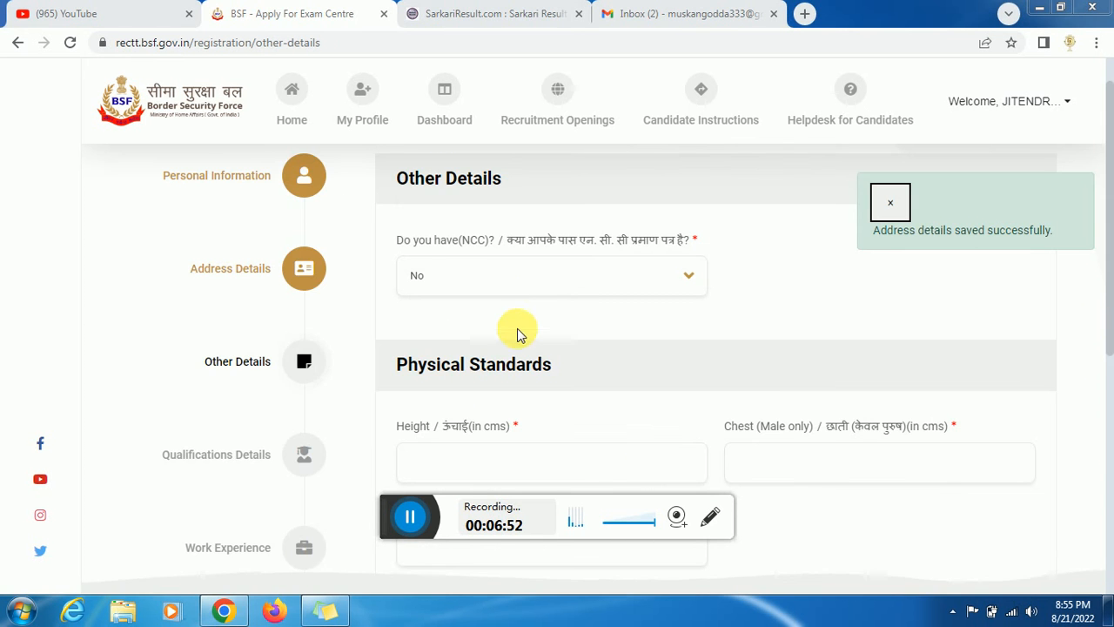
- Keep NCC at No and enter height 170 cm, chest 86 cm and weight 70 kg
left_click(492, 287)
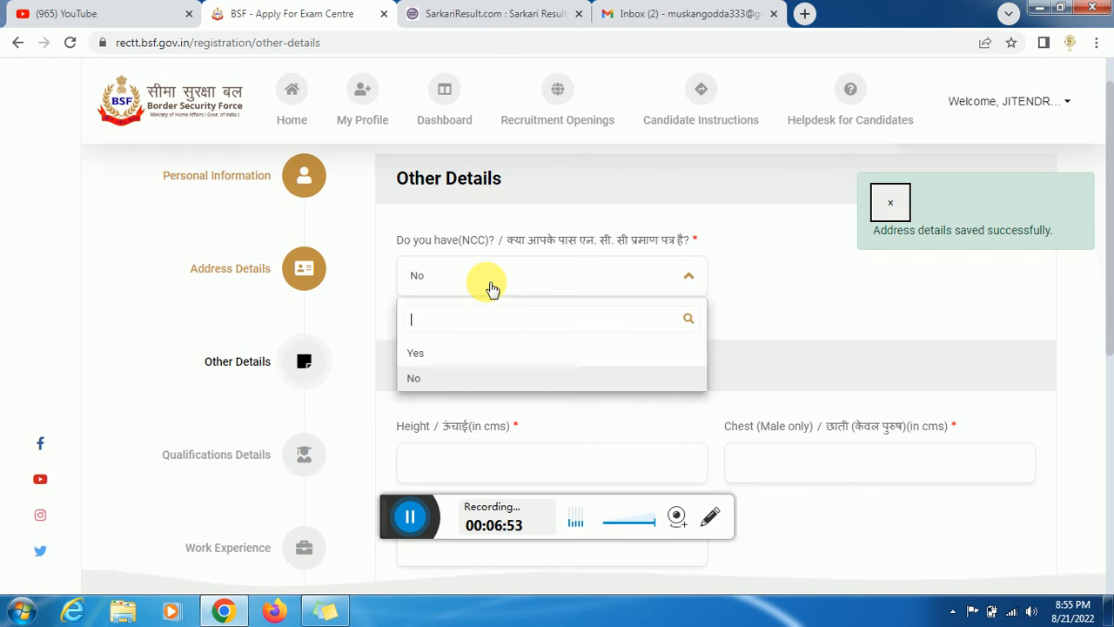
left_click(439, 377)
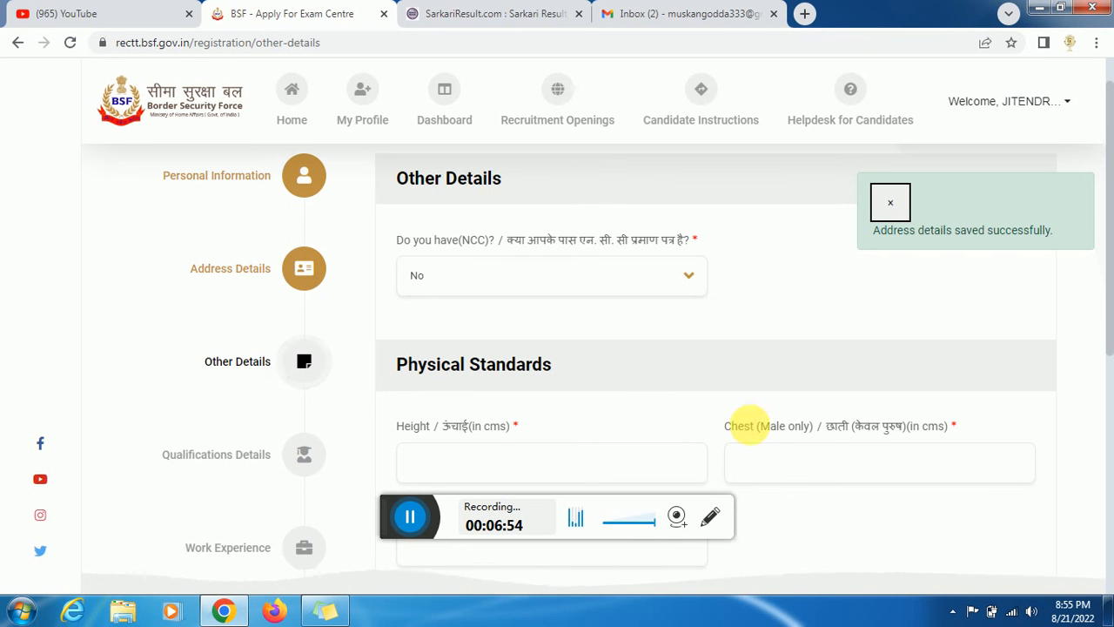
scroll(1111, 321, "down", 1)
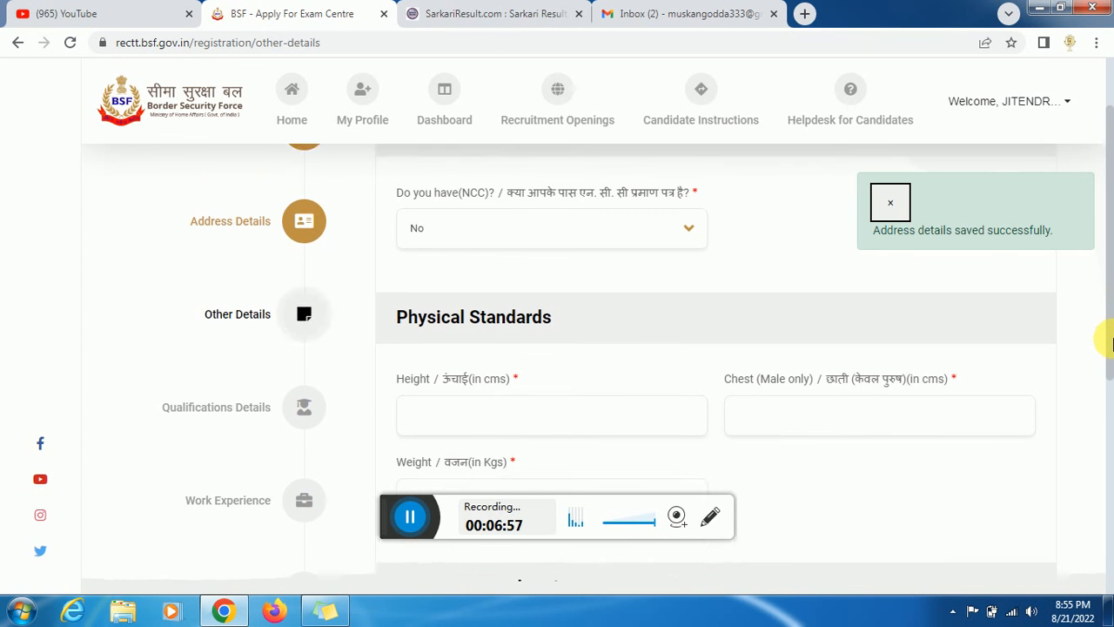
left_click(621, 359)
type("170")
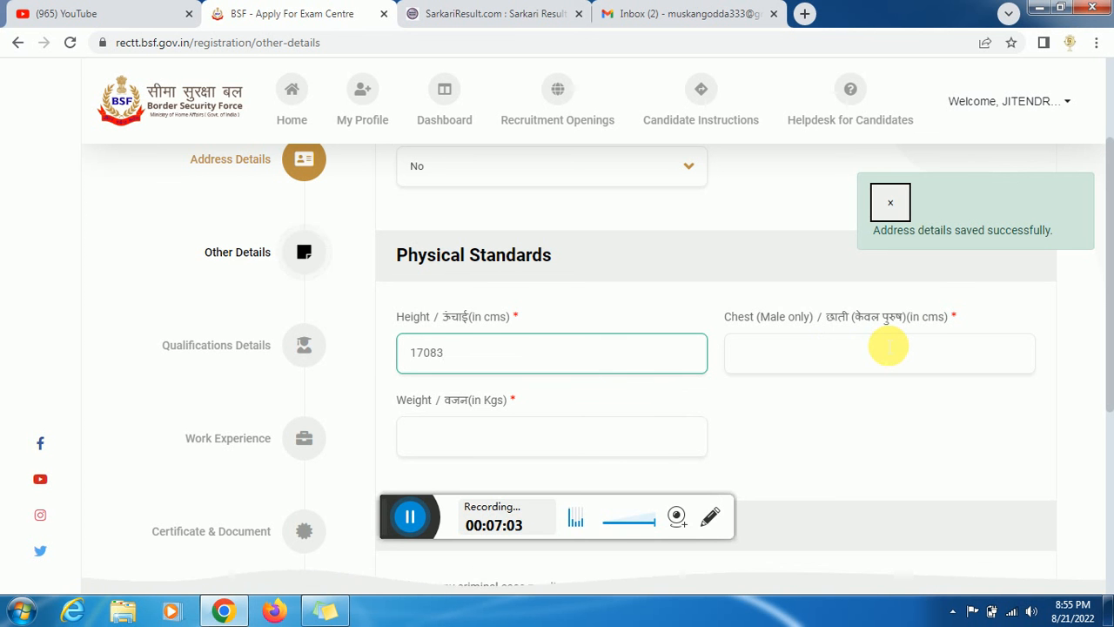
left_click(887, 347)
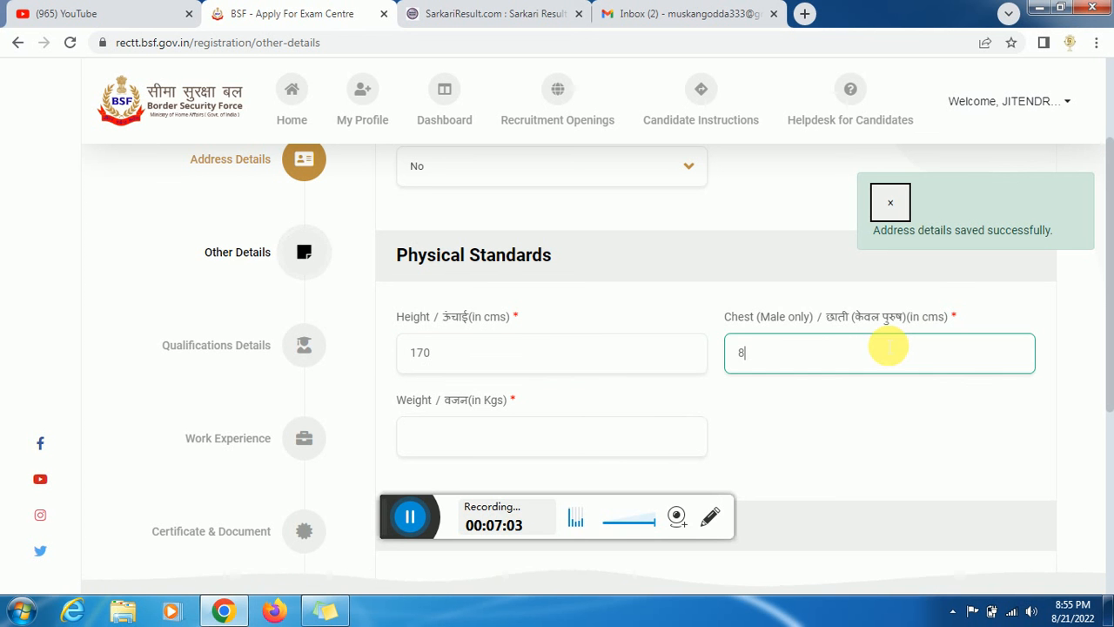
key("Tab")
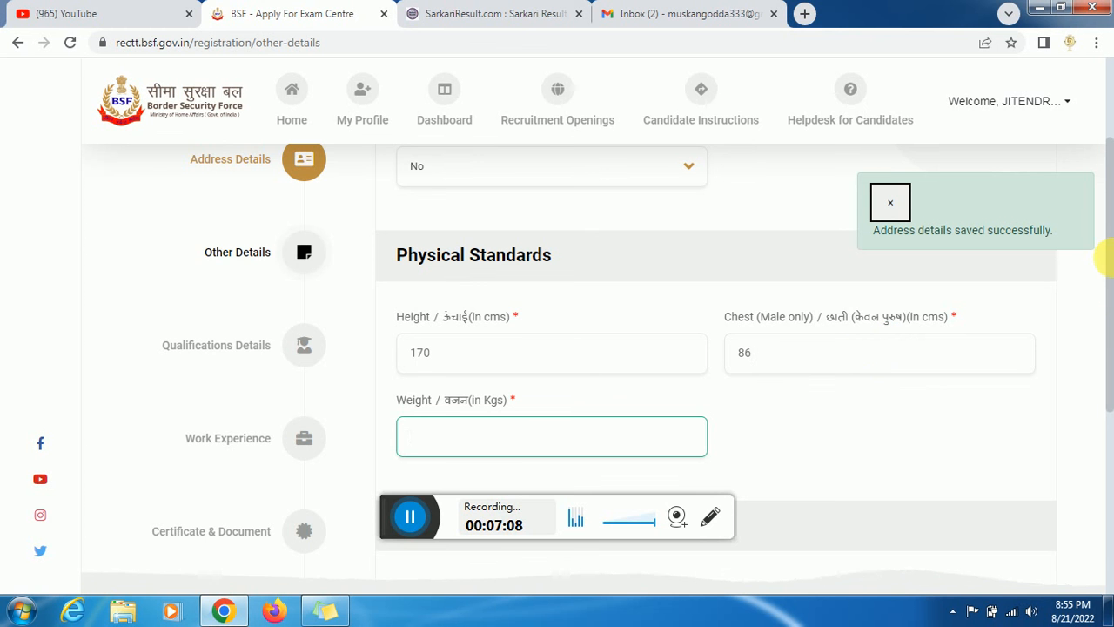
scroll(1110, 296, "down", 1)
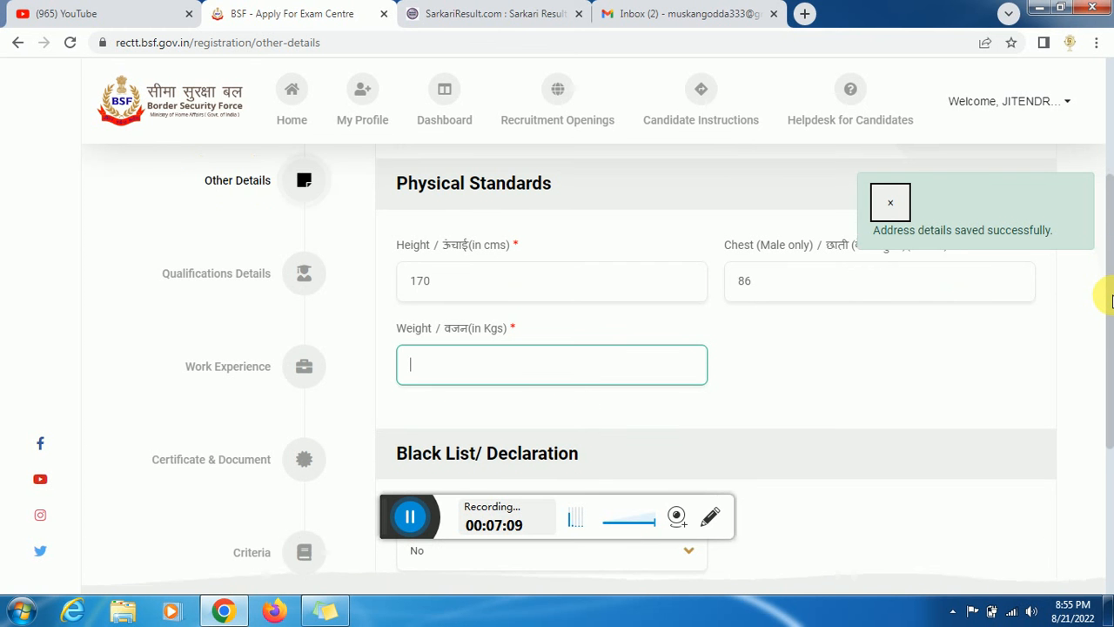
type("70")
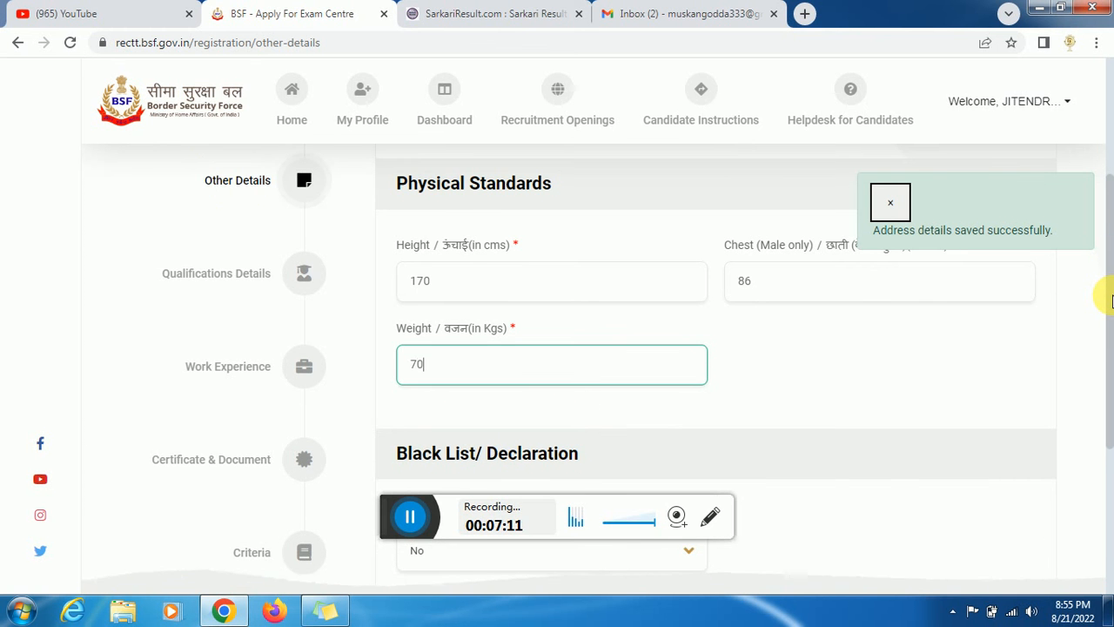
left_click(1111, 298)
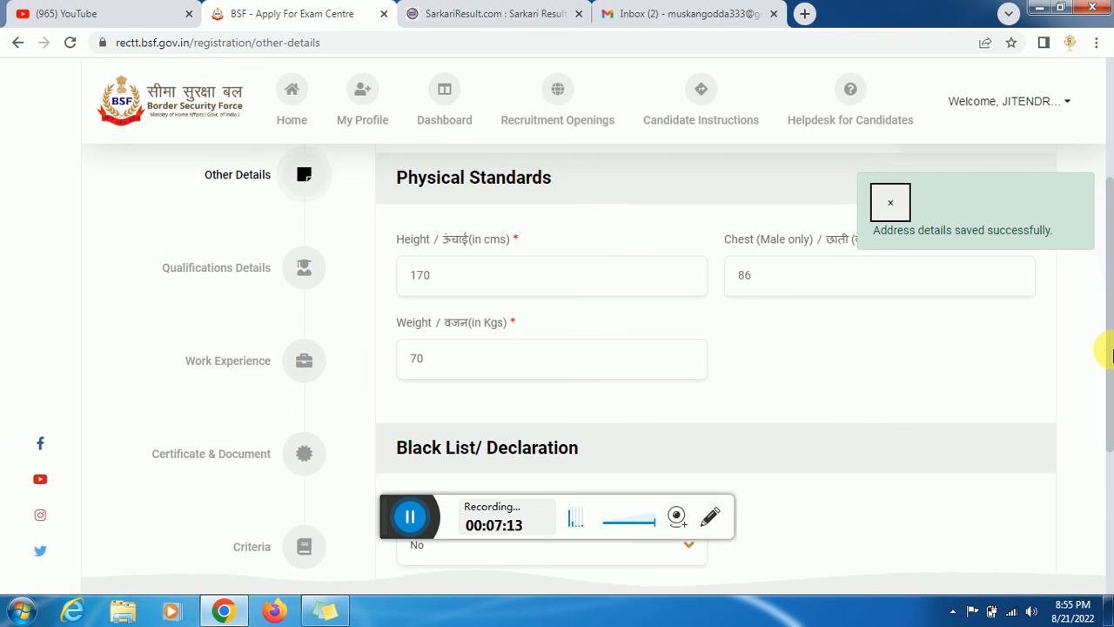
- Answer No to pending criminal cases and save the other details
scroll(1112, 392, "down", 1)
scroll(1111, 396, "down", 2)
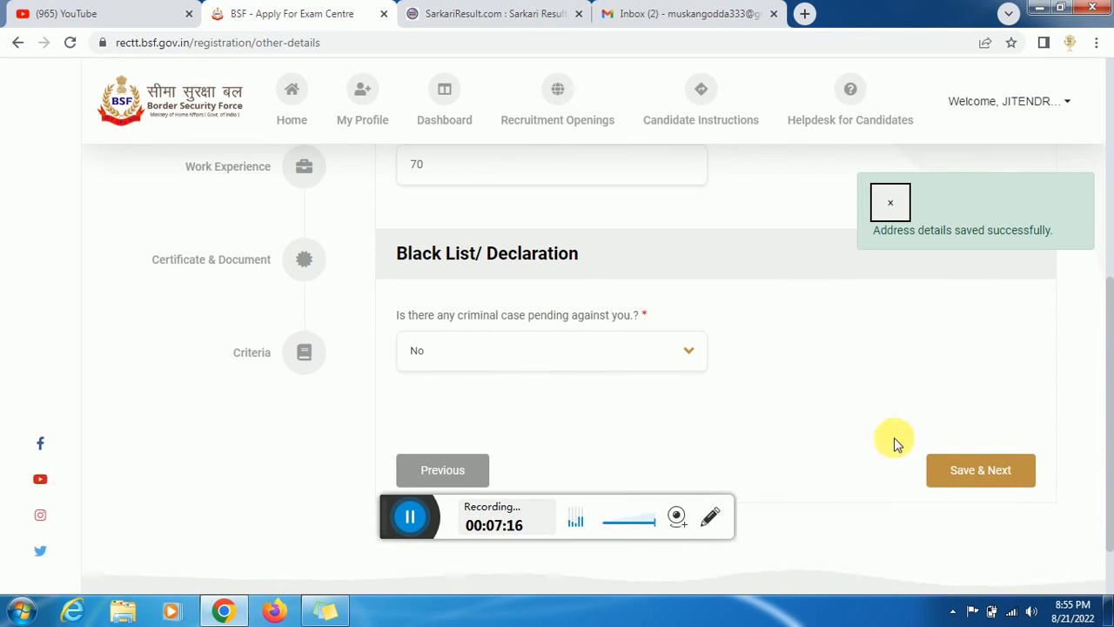
left_click(535, 346)
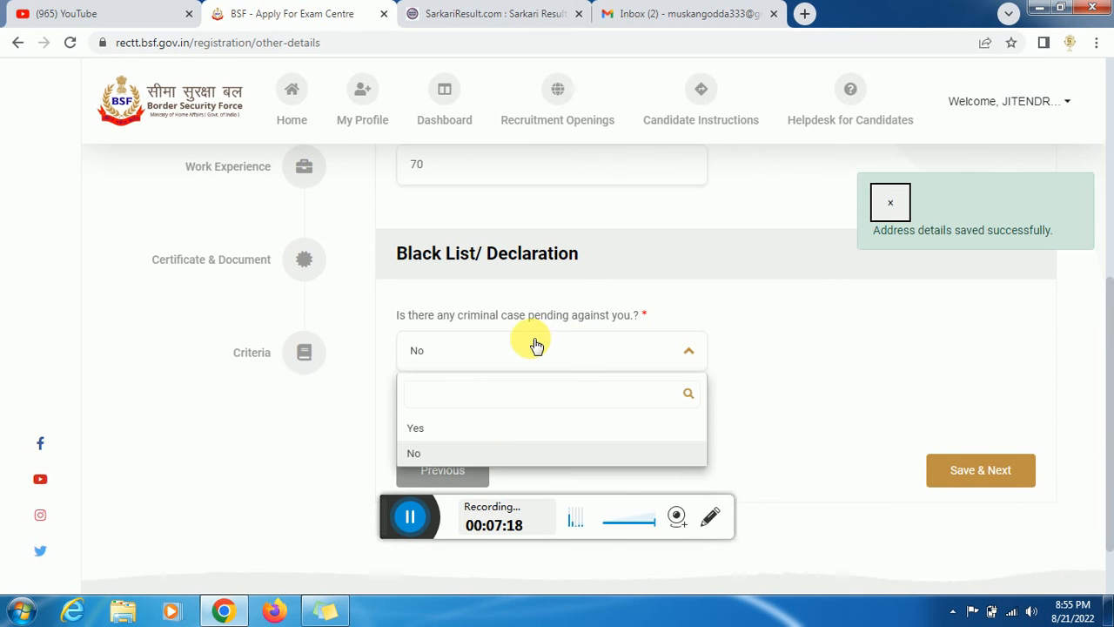
left_click(435, 454)
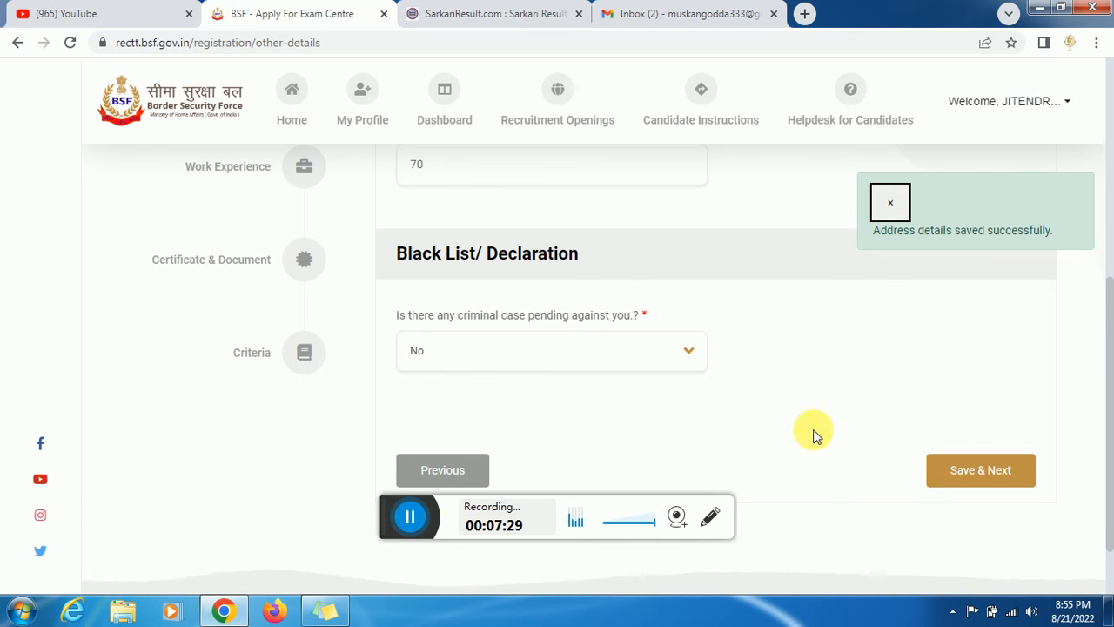
left_click(407, 520)
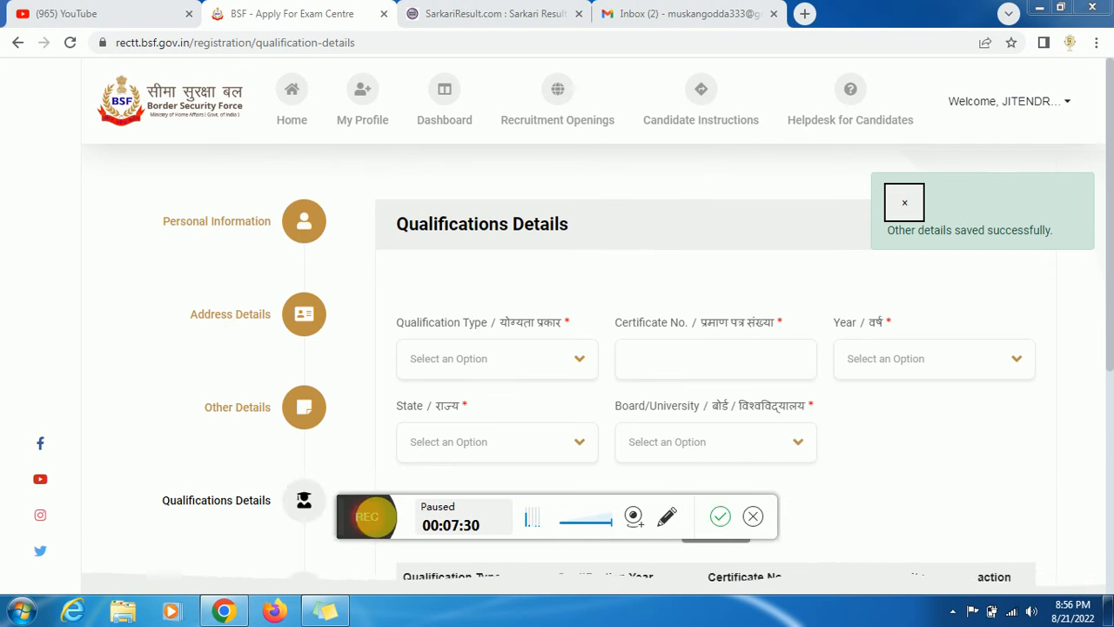
- Choose Intermediate(10+2) as the qualification type and enter the certificate number
left_click(373, 514)
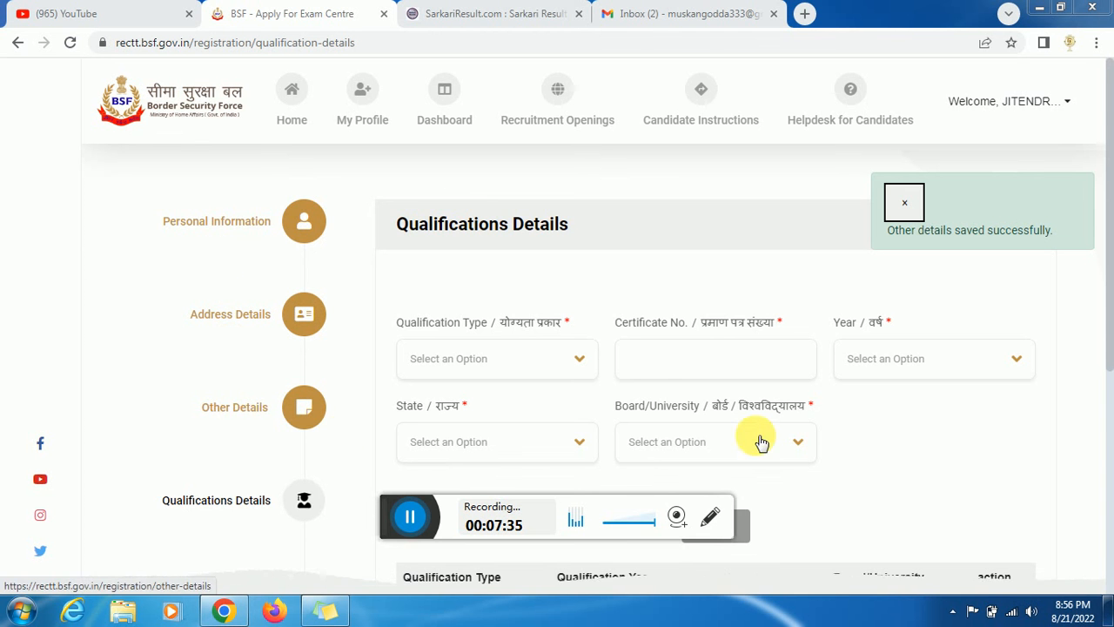
left_click_drag(1112, 331, 1112, 406)
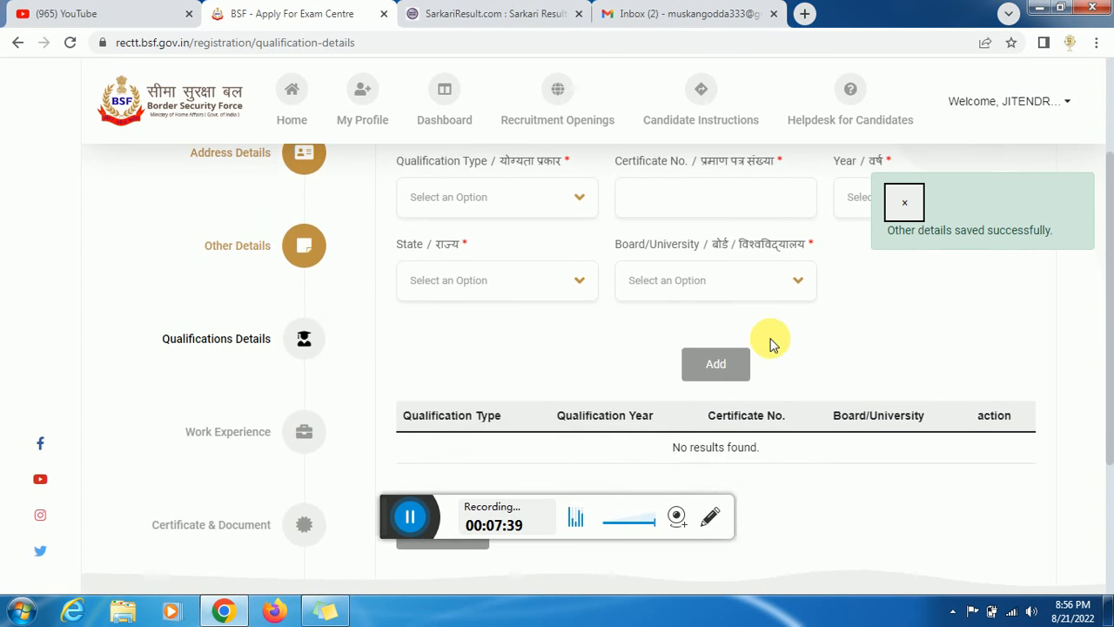
scroll(1111, 314, "up", 1)
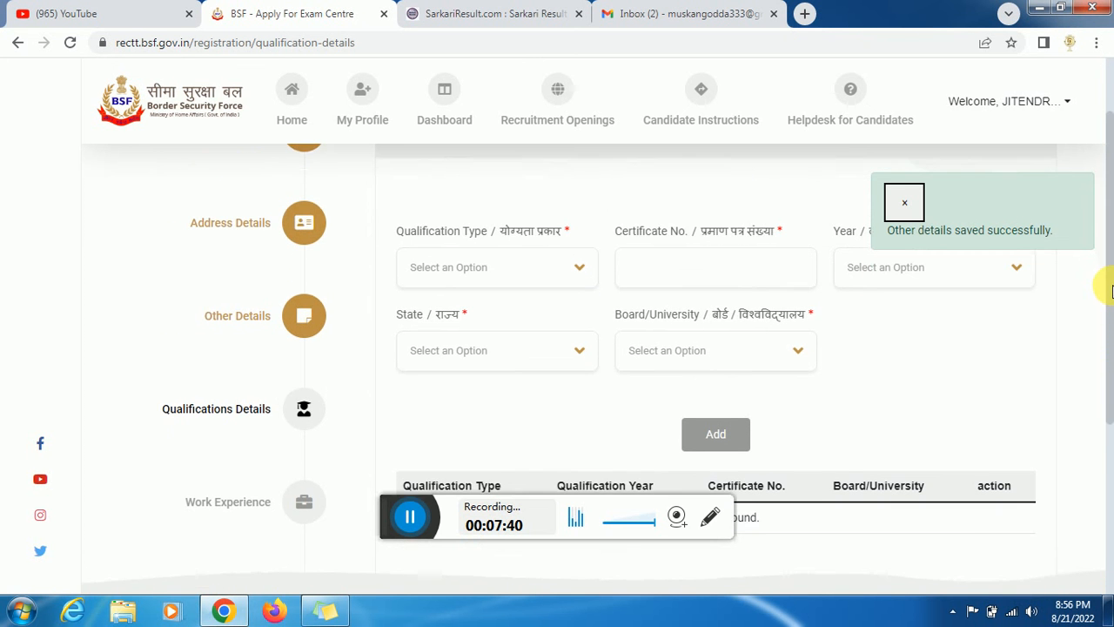
left_click(512, 294)
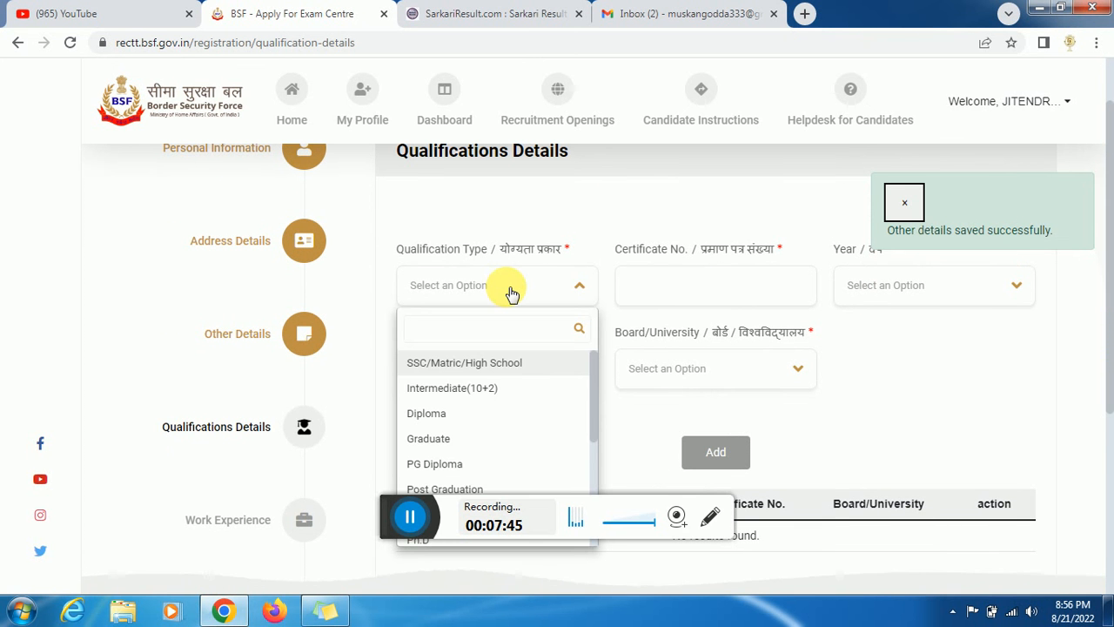
type("M")
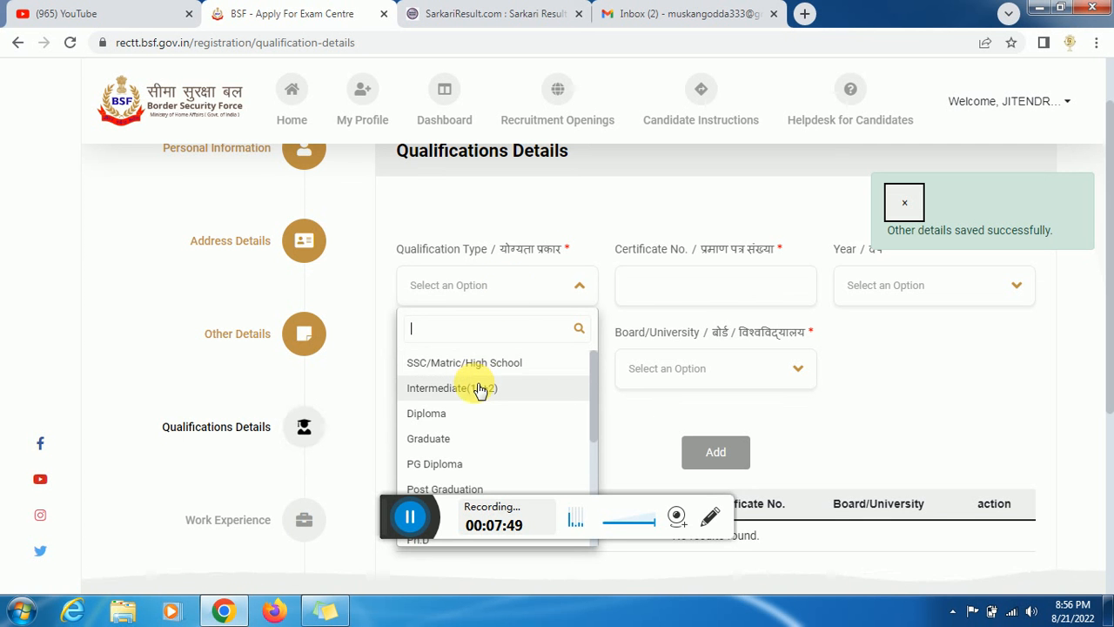
left_click(479, 389)
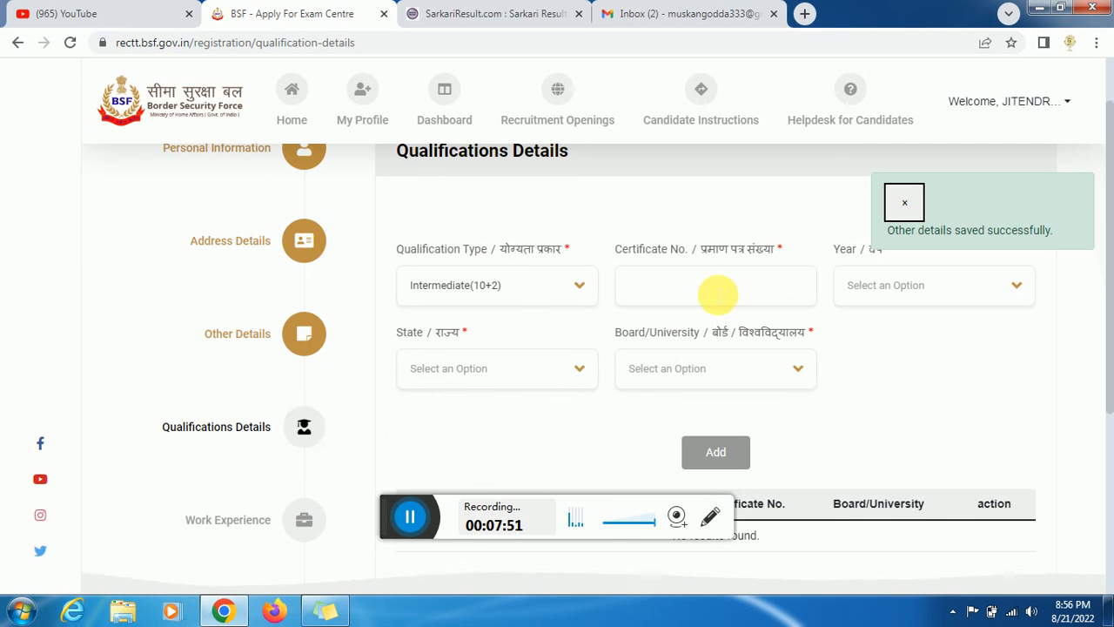
left_click(716, 295)
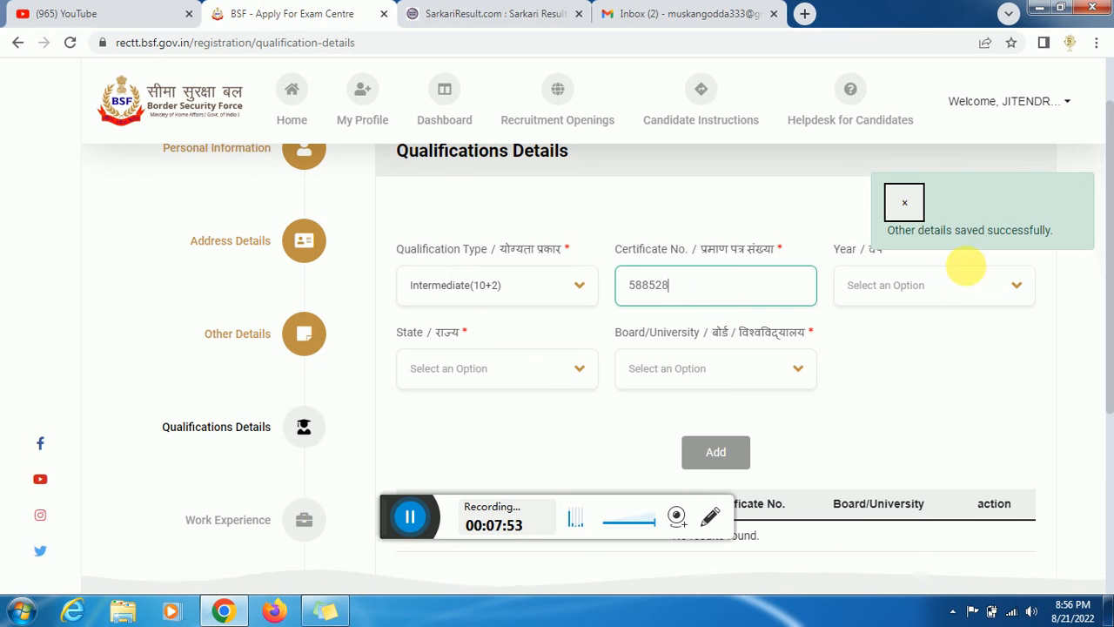
- Set passing year 2020, state JHARKHAND and board State Board, then add the entry
left_click(960, 281)
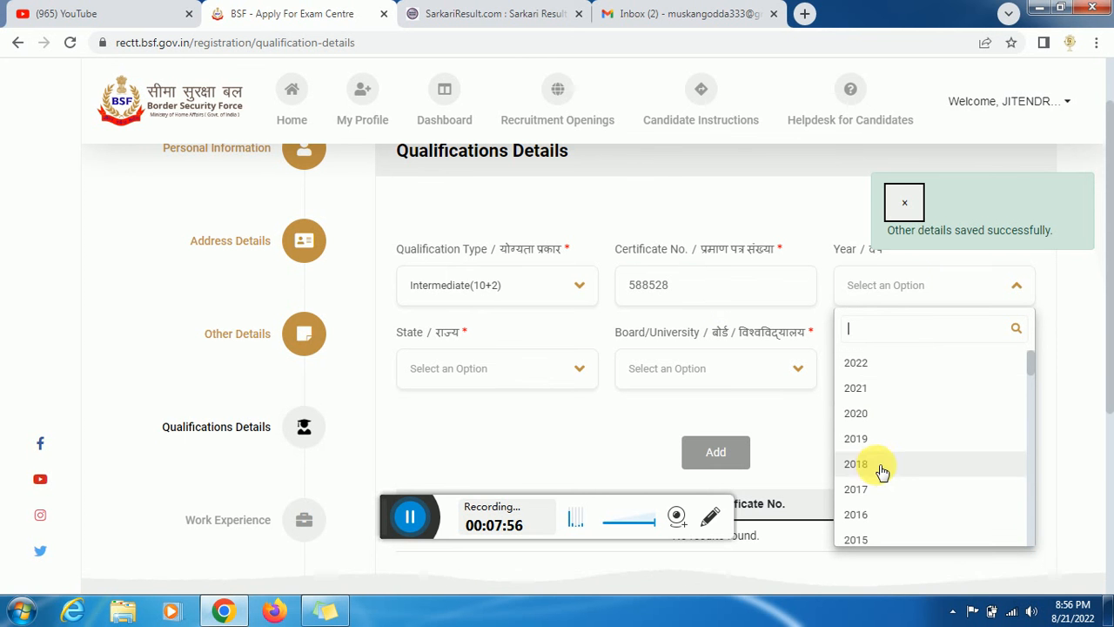
left_click(876, 415)
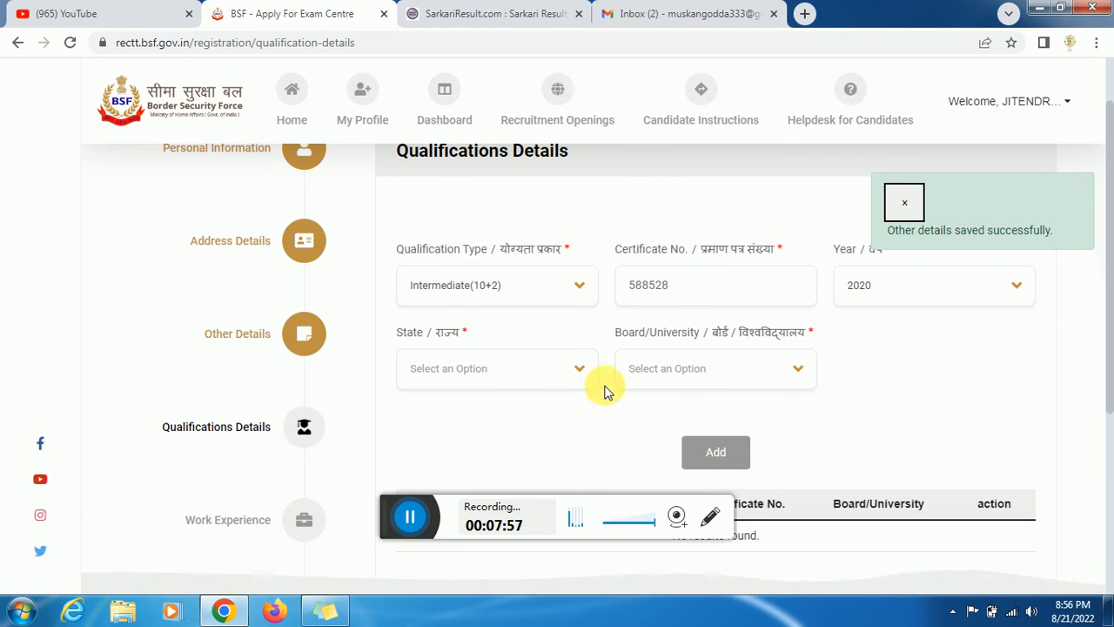
left_click(524, 369)
type("jh")
key("Return")
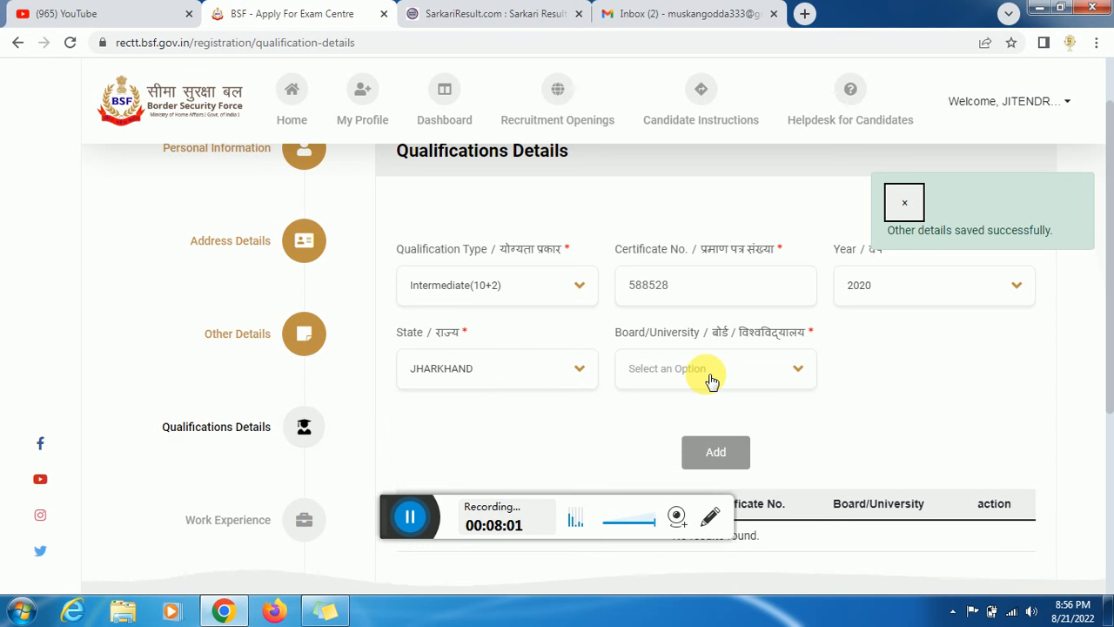
left_click(711, 379)
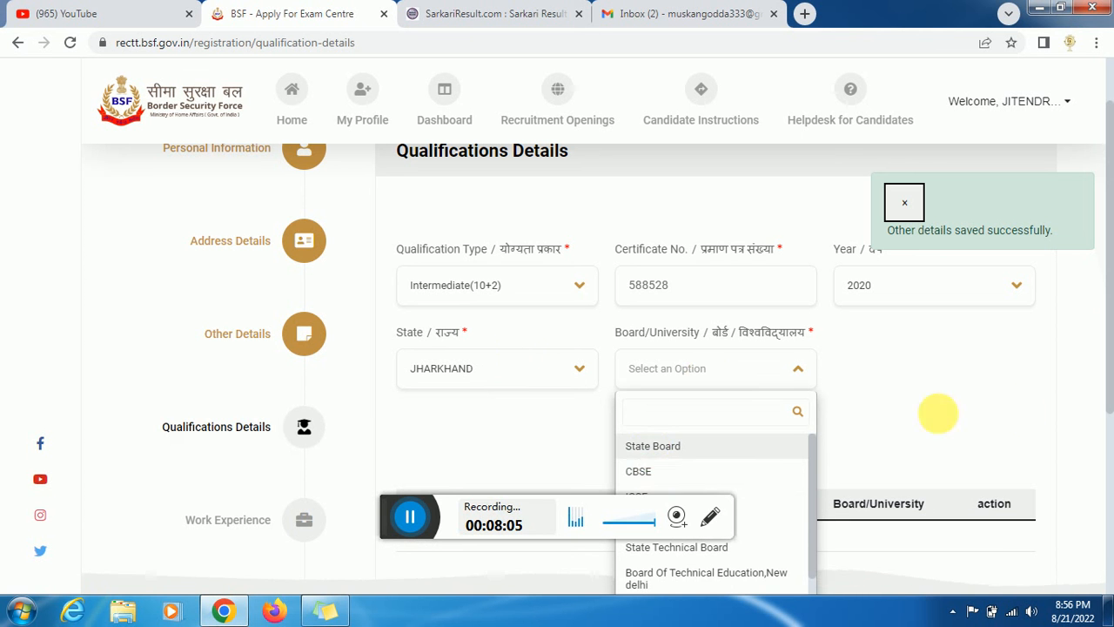
left_click(655, 447)
left_click_drag(1107, 323, 927, 360)
left_click(719, 394)
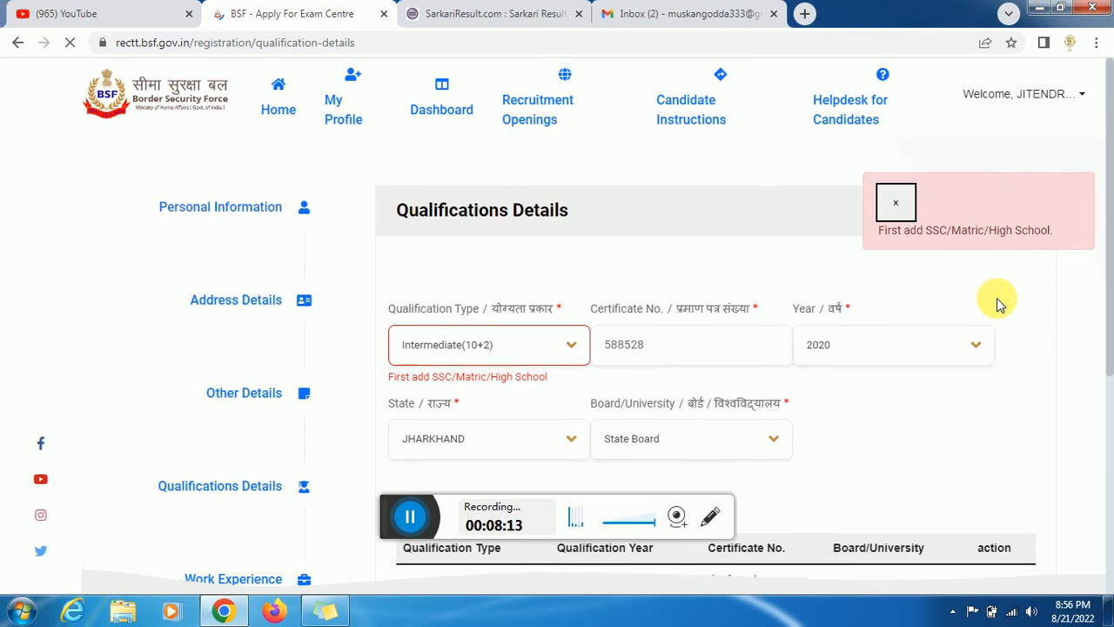
- Change the qualification type to SSC/Matric/High School and reselect State Board as the board
left_click(507, 367)
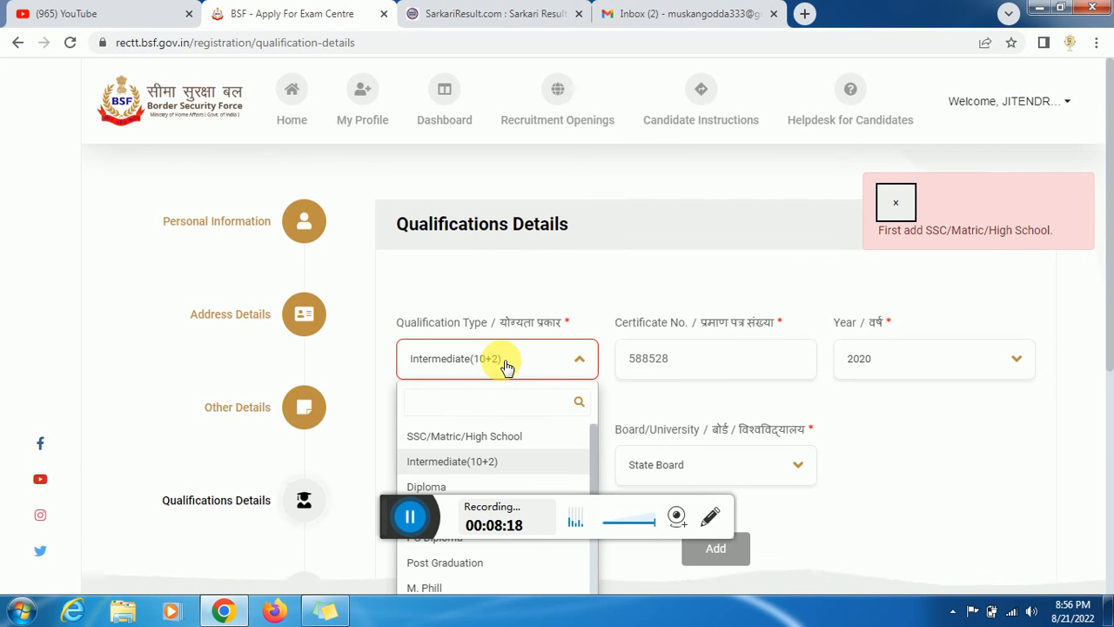
left_click(519, 435)
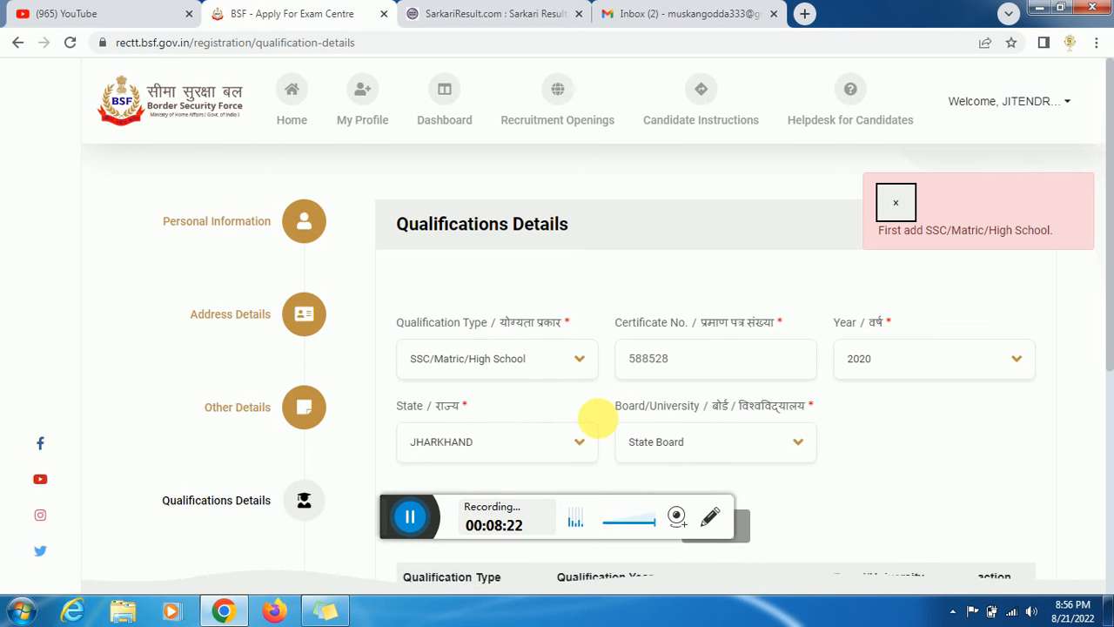
scroll(892, 358, "down", 1)
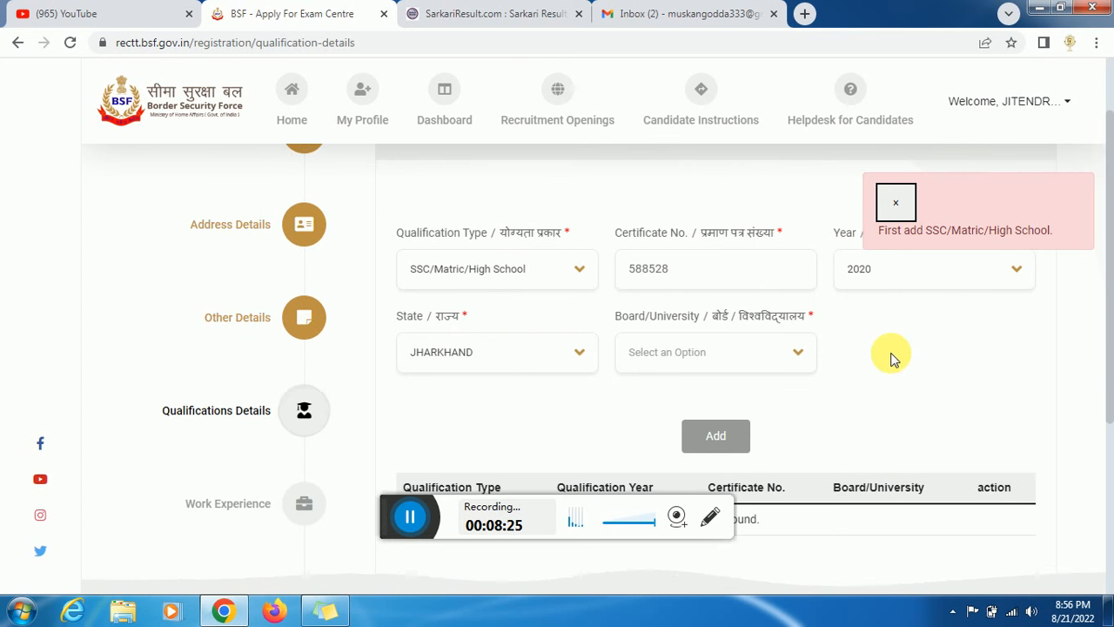
left_click(761, 354)
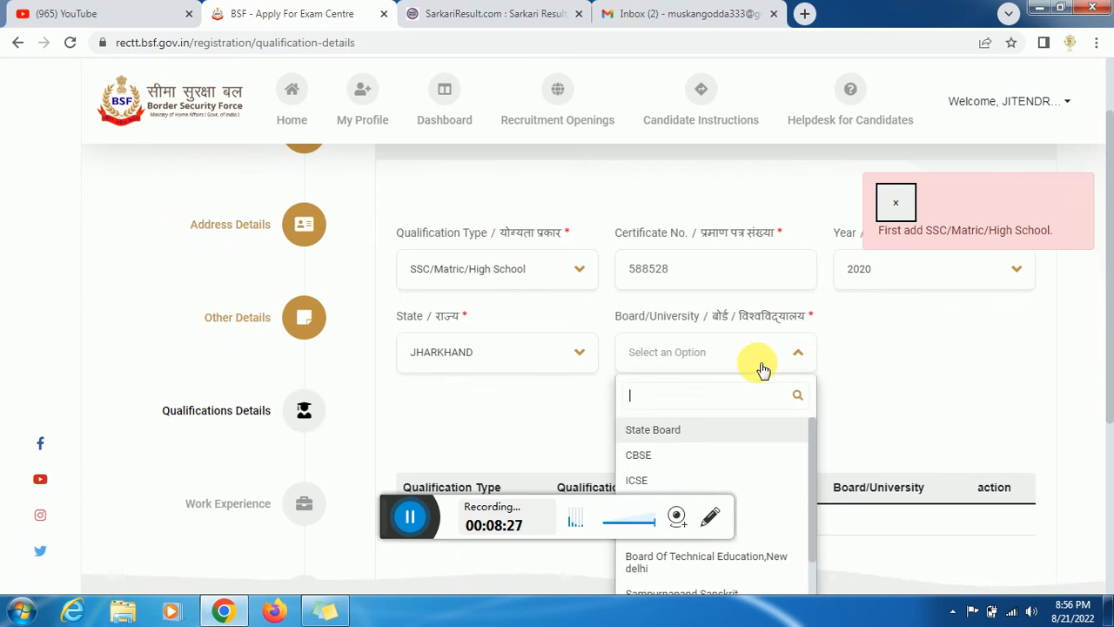
left_click(651, 432)
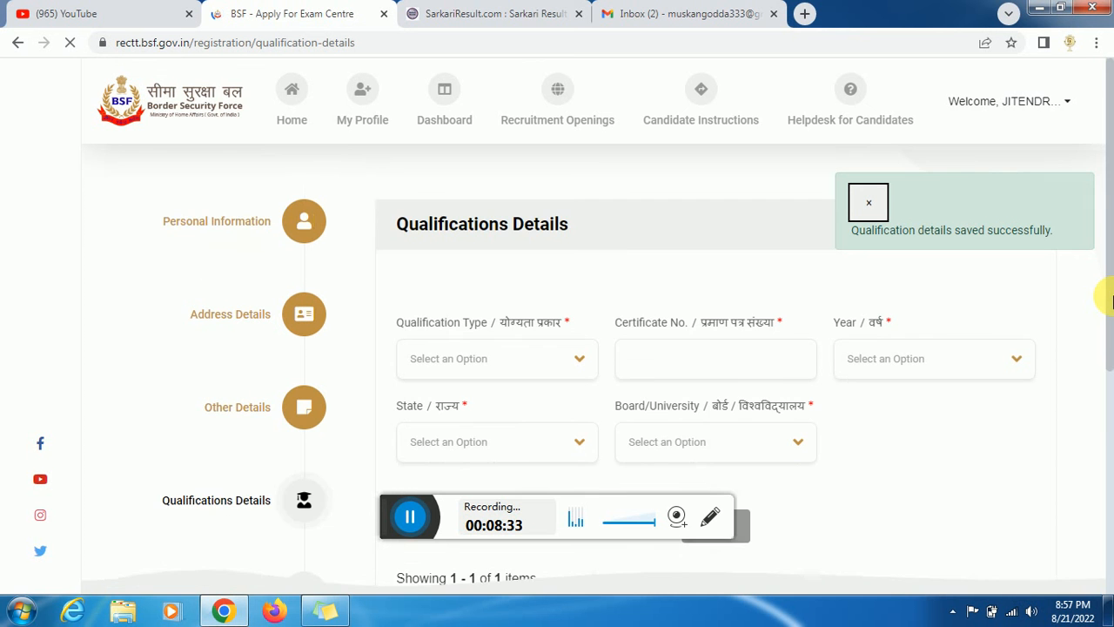
- Choose Intermediate(10+2) as the qualification type and enter the certificate number
left_click_drag(1111, 315, 1109, 357)
left_click(557, 285)
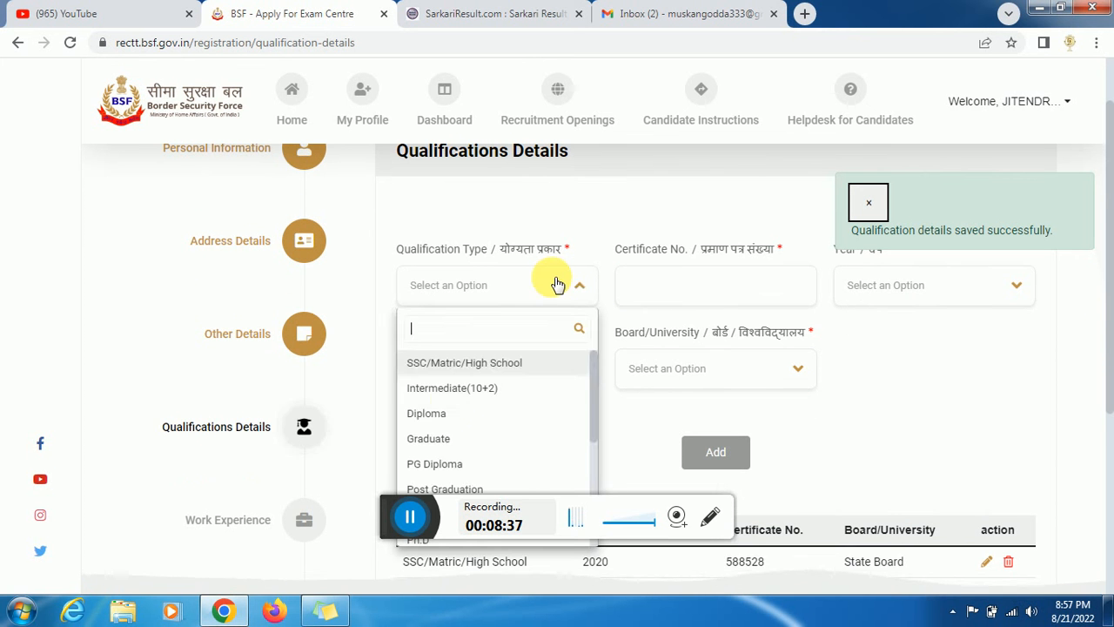
left_click(447, 383)
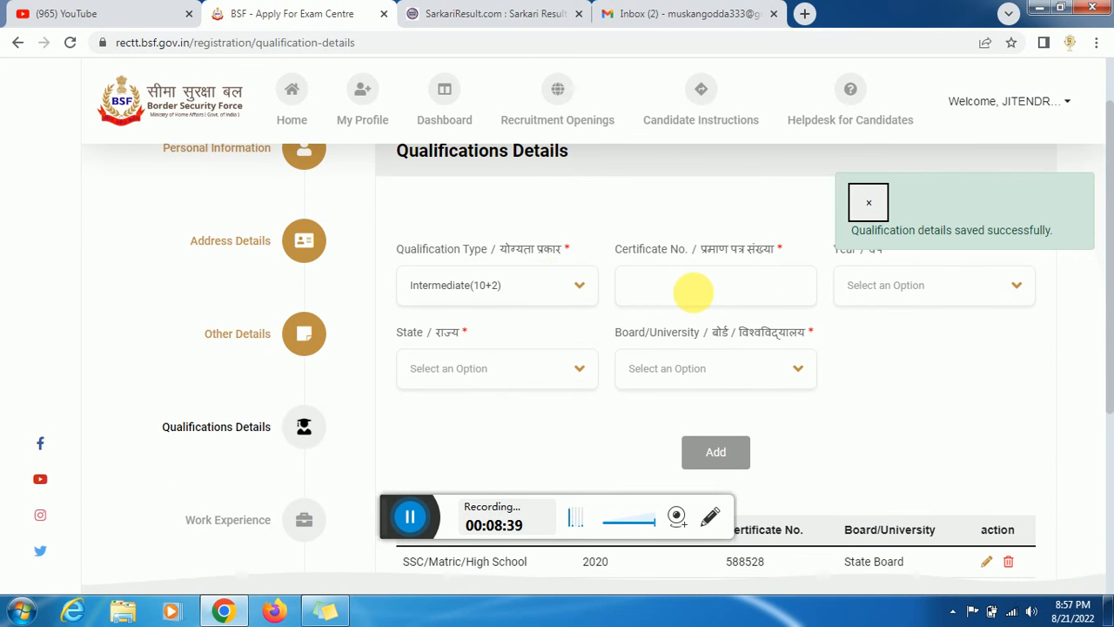
left_click(696, 301)
type("588528")
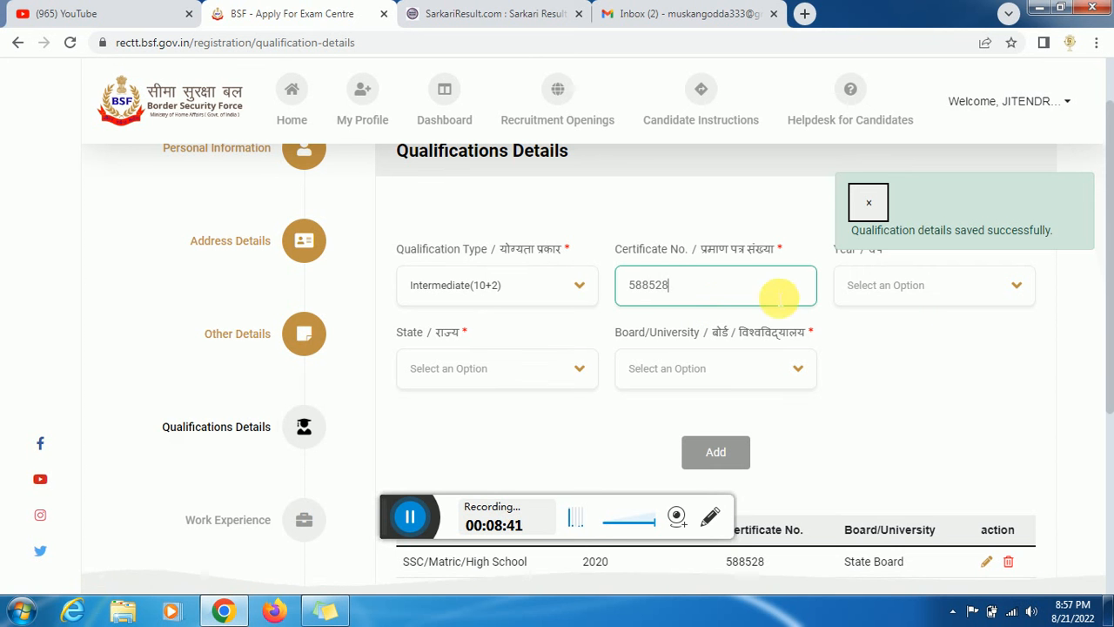
- Set passing year 2021, state JHARKHAND and board State Board, then add it and continue
left_click(925, 296)
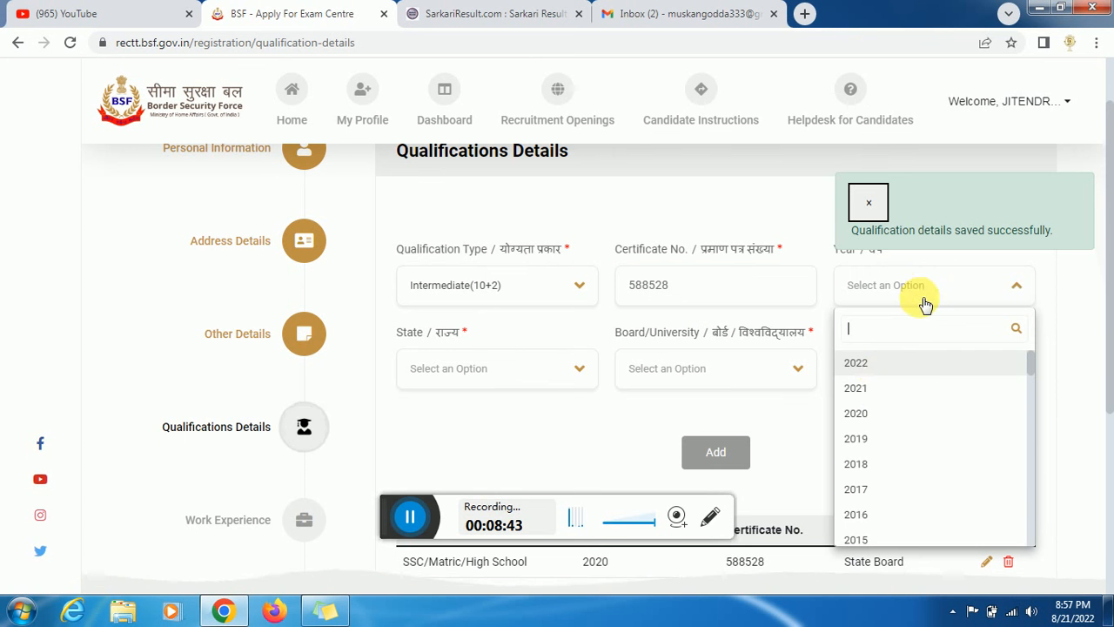
left_click(875, 389)
left_click(501, 376)
type("JH")
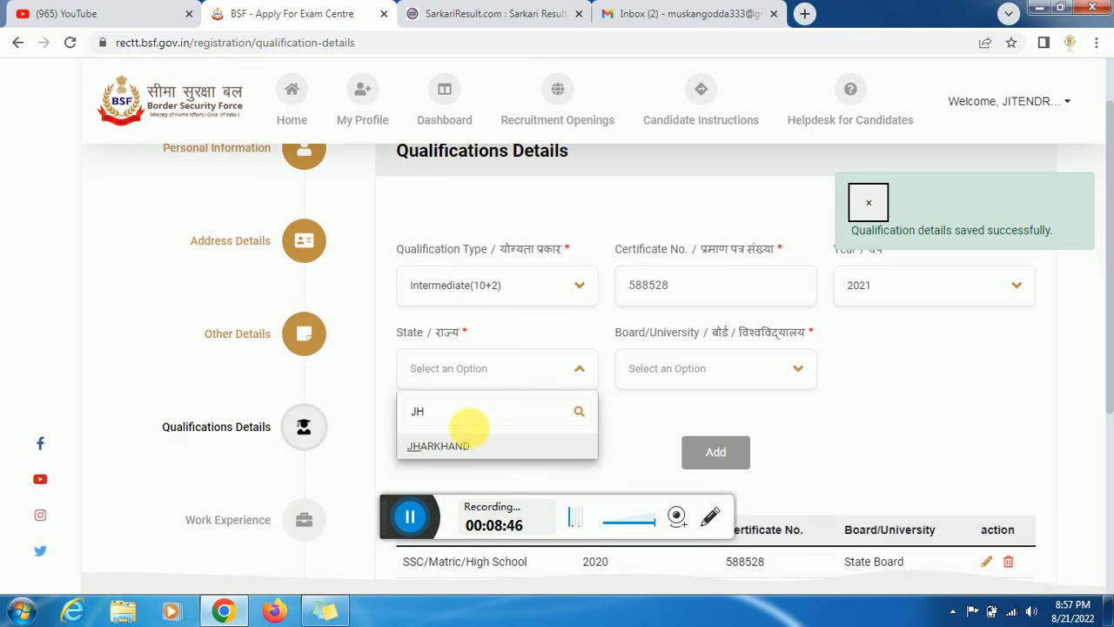
left_click(462, 447)
left_click(721, 370)
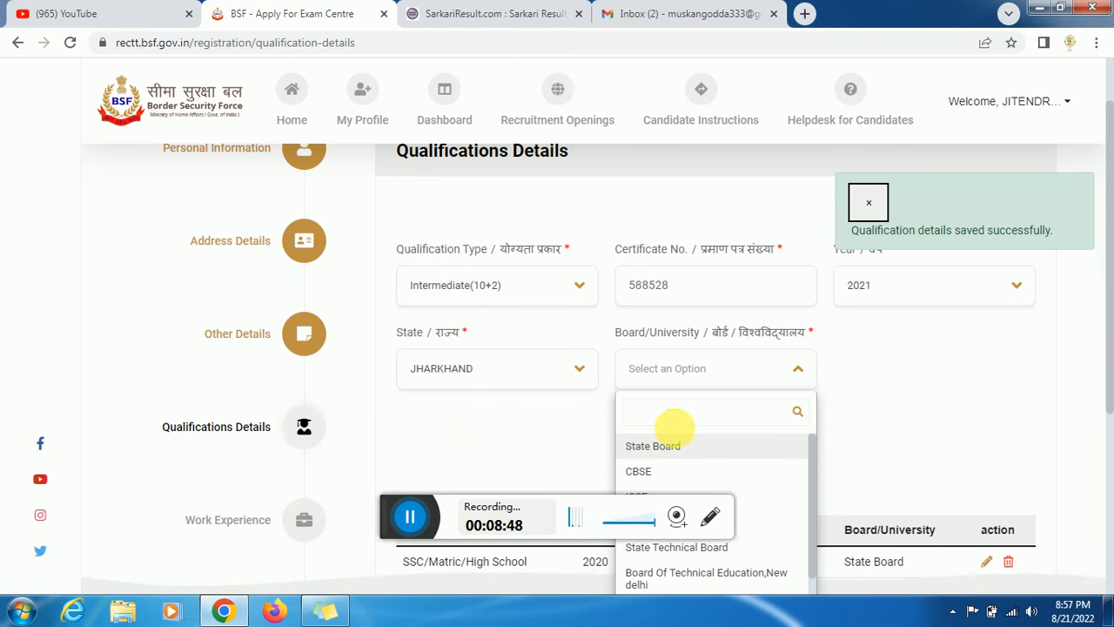
left_click(653, 446)
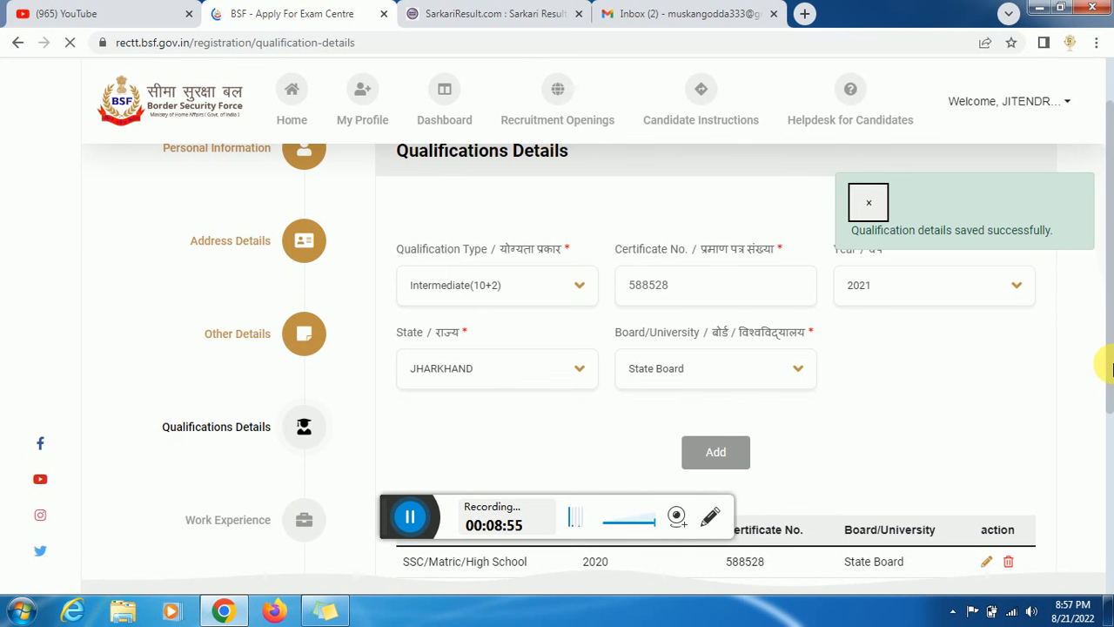
left_click_drag(1112, 341, 1104, 474)
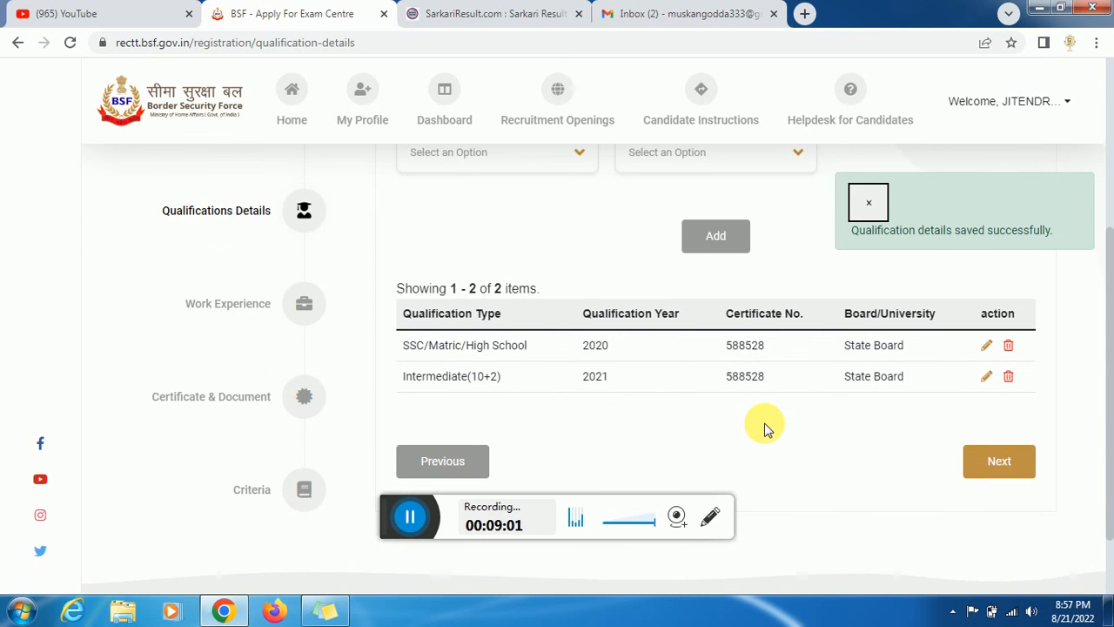
left_click(407, 517)
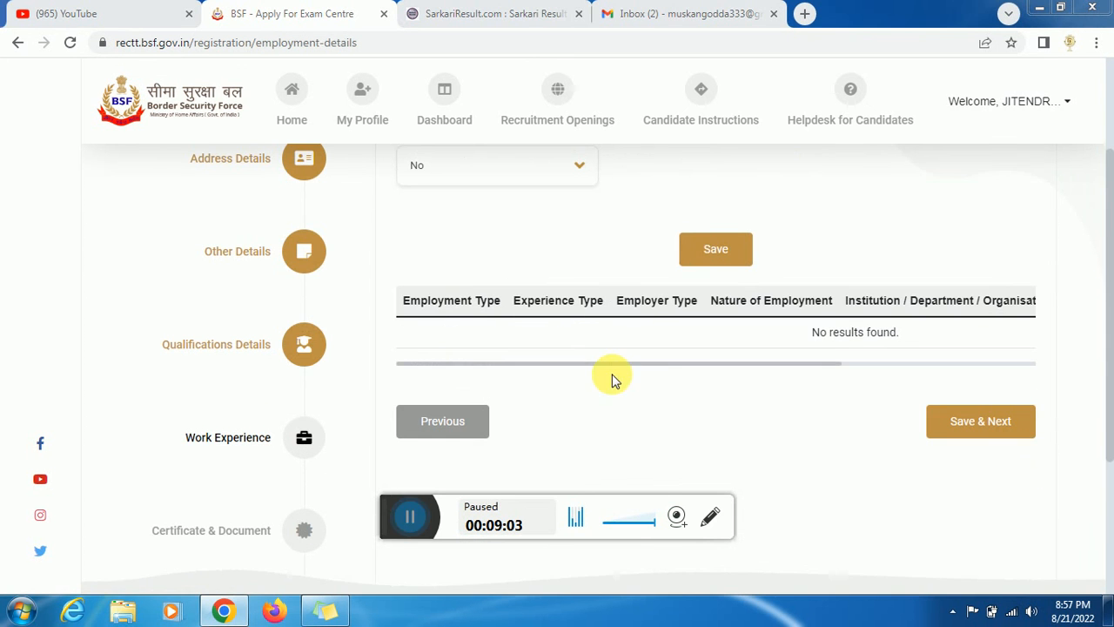
- Save the work experience details and dismiss the employment-saved notice
left_click(365, 516)
left_click(699, 250)
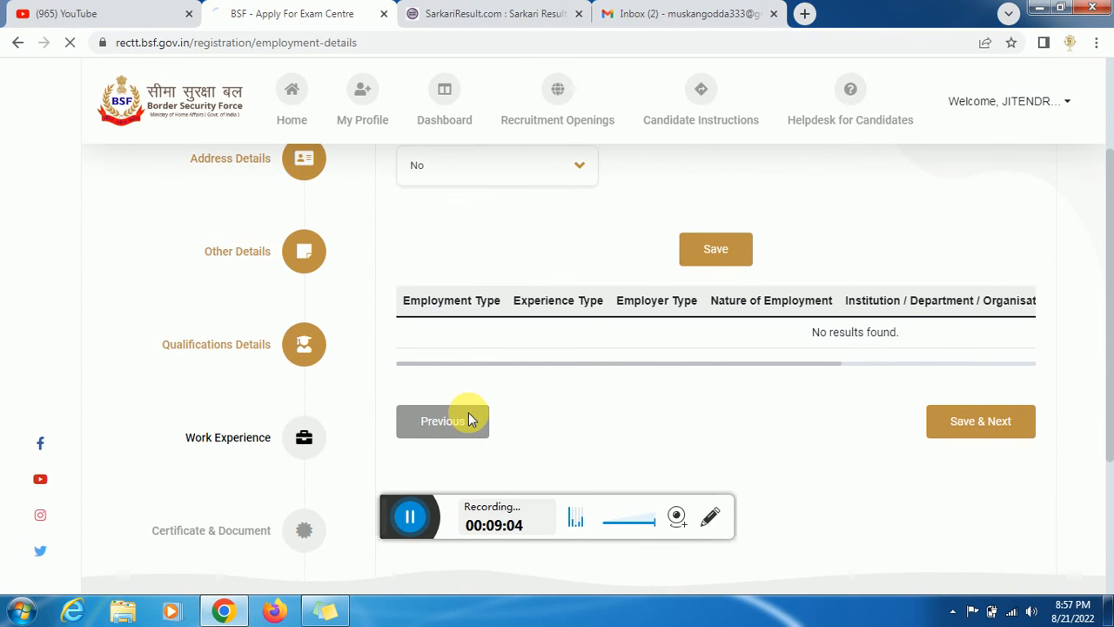
left_click(409, 517)
left_click(366, 516)
scroll(1112, 274, "down", 1)
scroll(1111, 273, "down", 2)
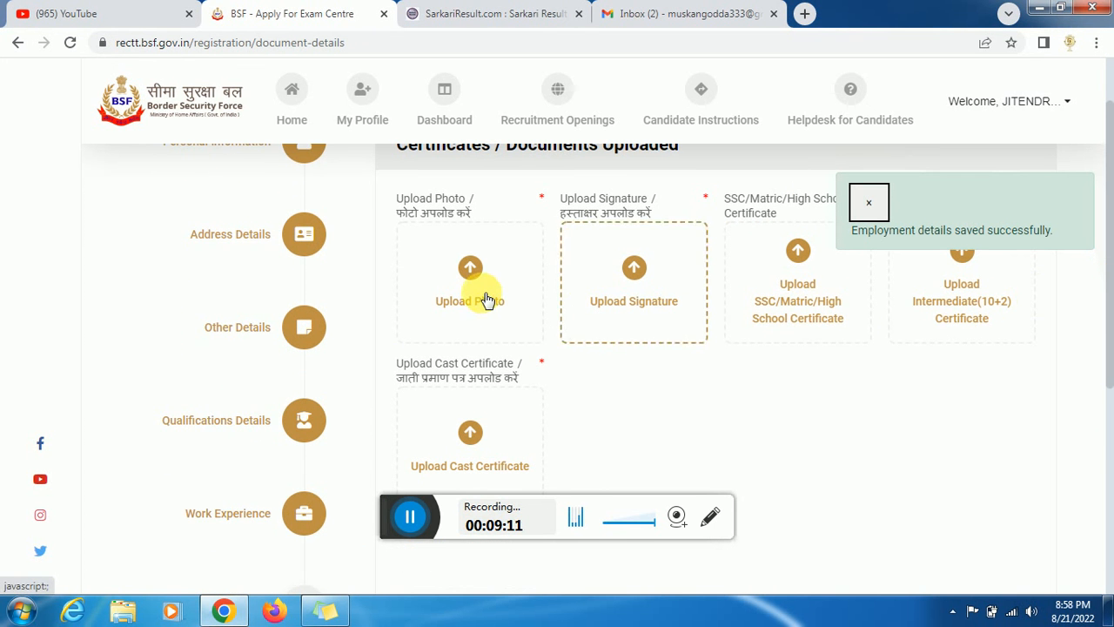
left_click(869, 202)
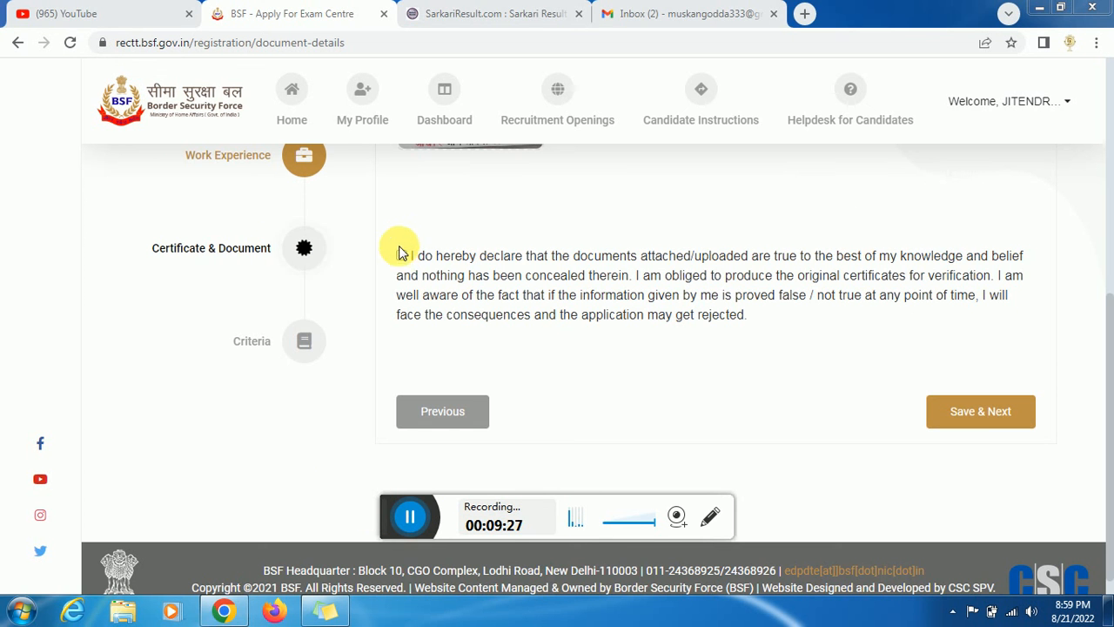
- Accept the document declaration and save the Certificates page with Save & Next
left_click(402, 257)
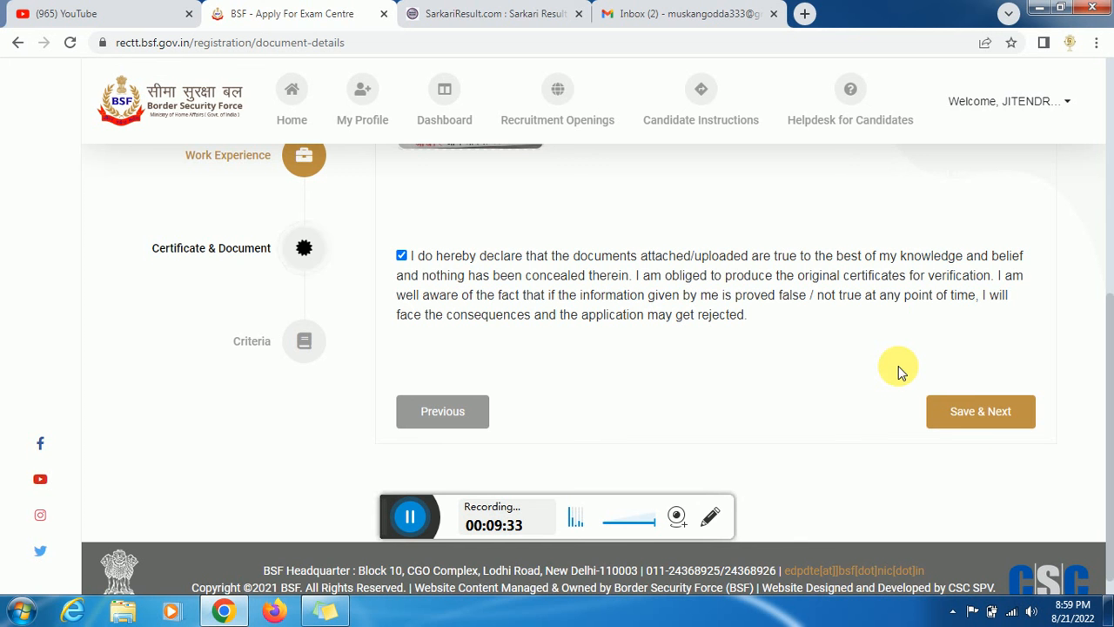
left_click(964, 416)
left_click(410, 516)
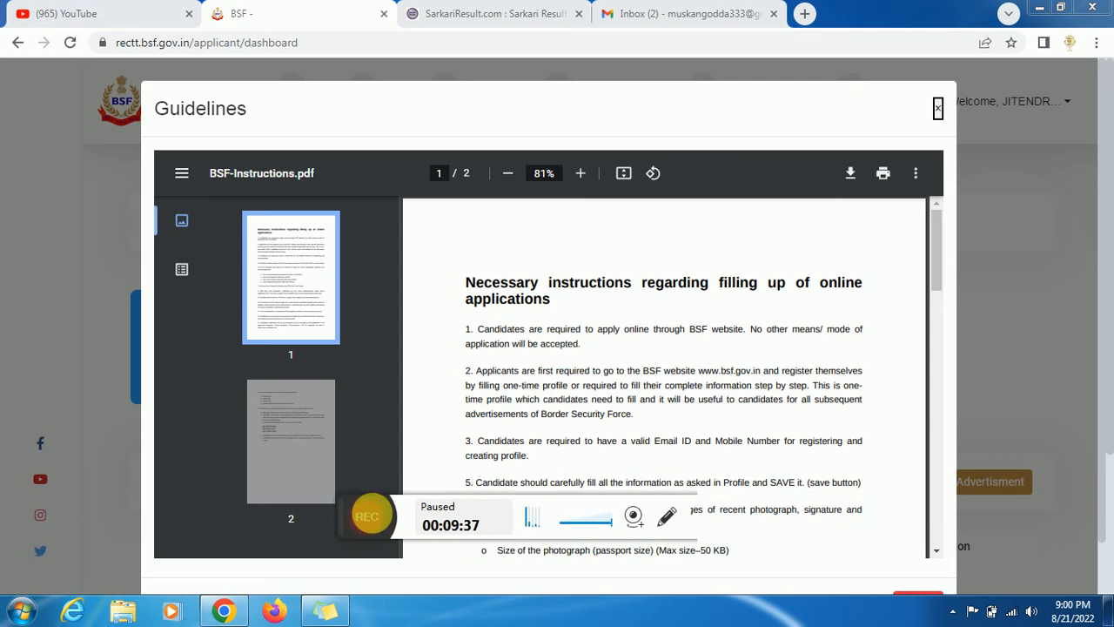
left_click(369, 515)
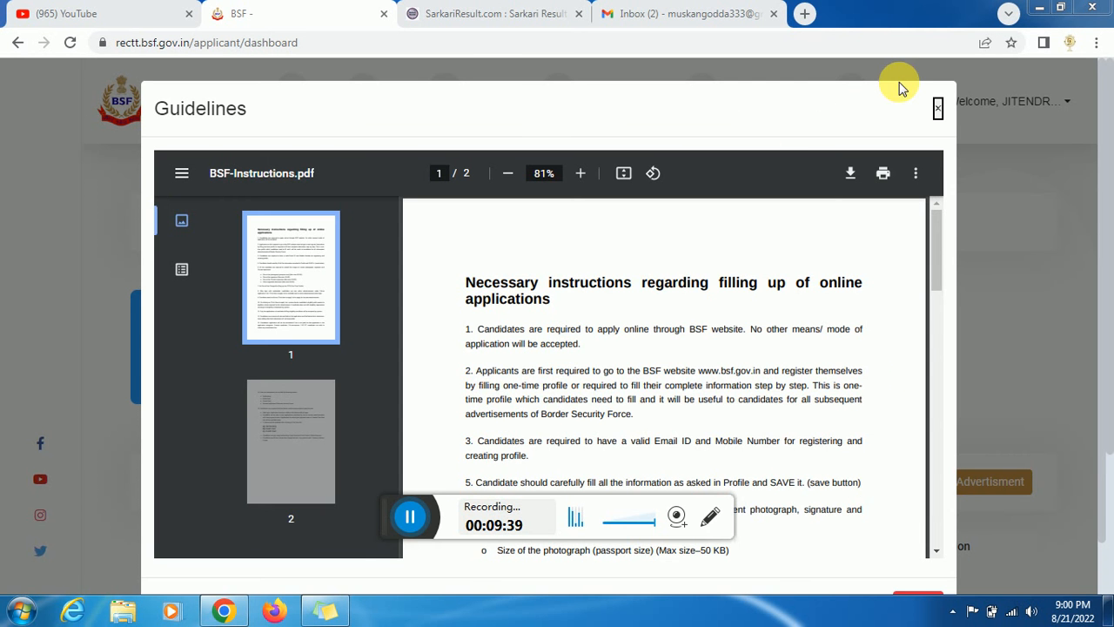
- Close the Guidelines PDF and open Current Recruitment Openings via Apply New Advertisment
left_click(409, 520)
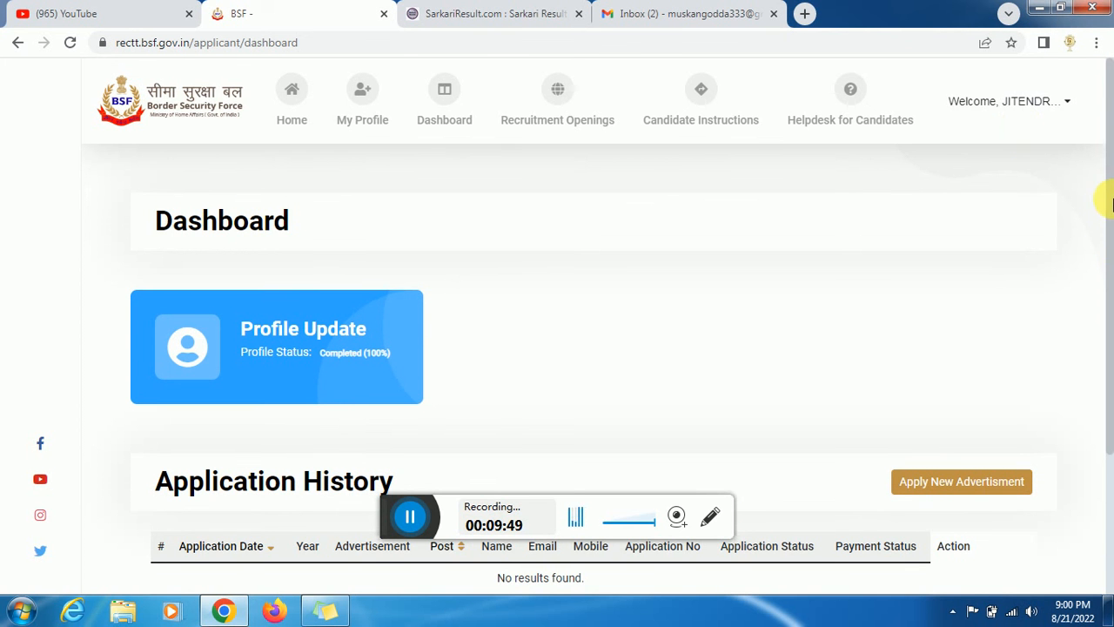
left_click_drag(1110, 219, 1107, 283)
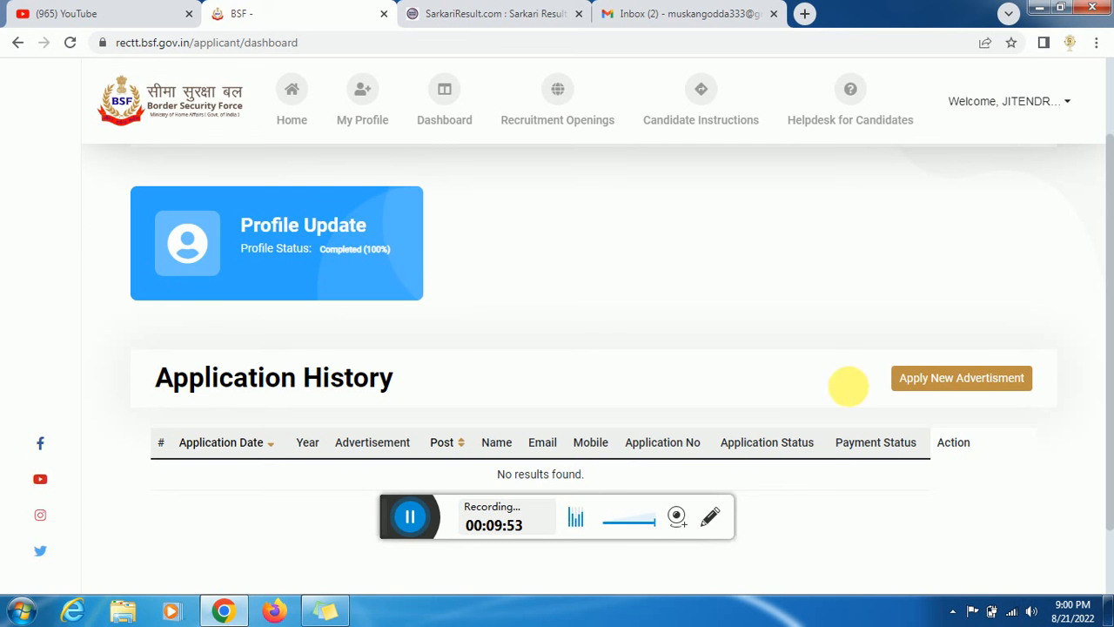
left_click(984, 392)
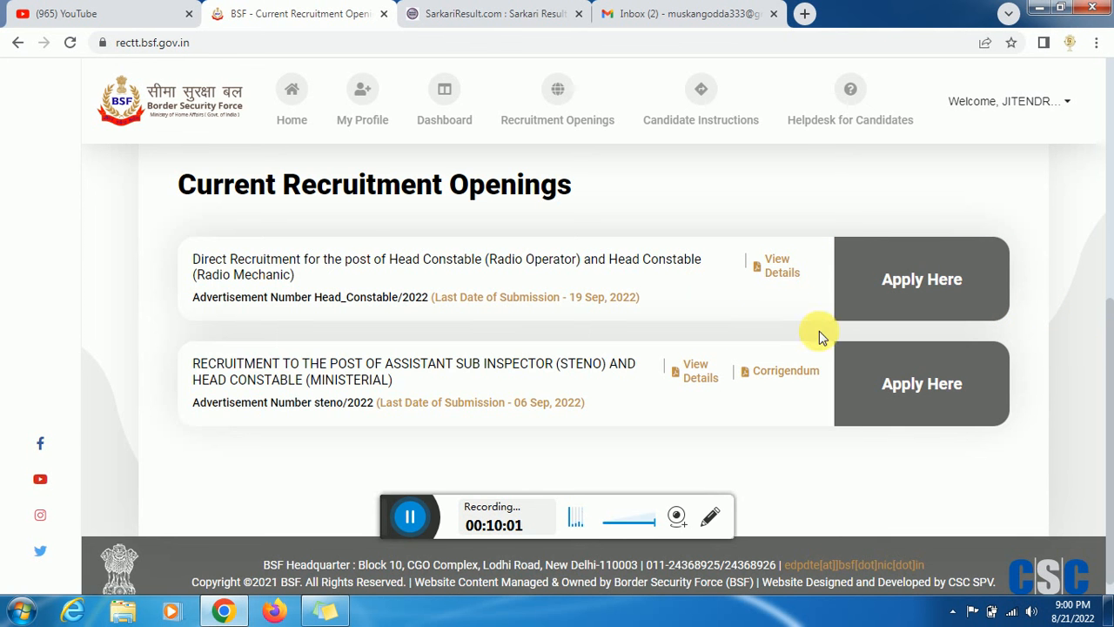
- Apply for the Head Constable opening and select the Head Constable (Radio Operator) post
left_click_drag(1111, 359, 1111, 209)
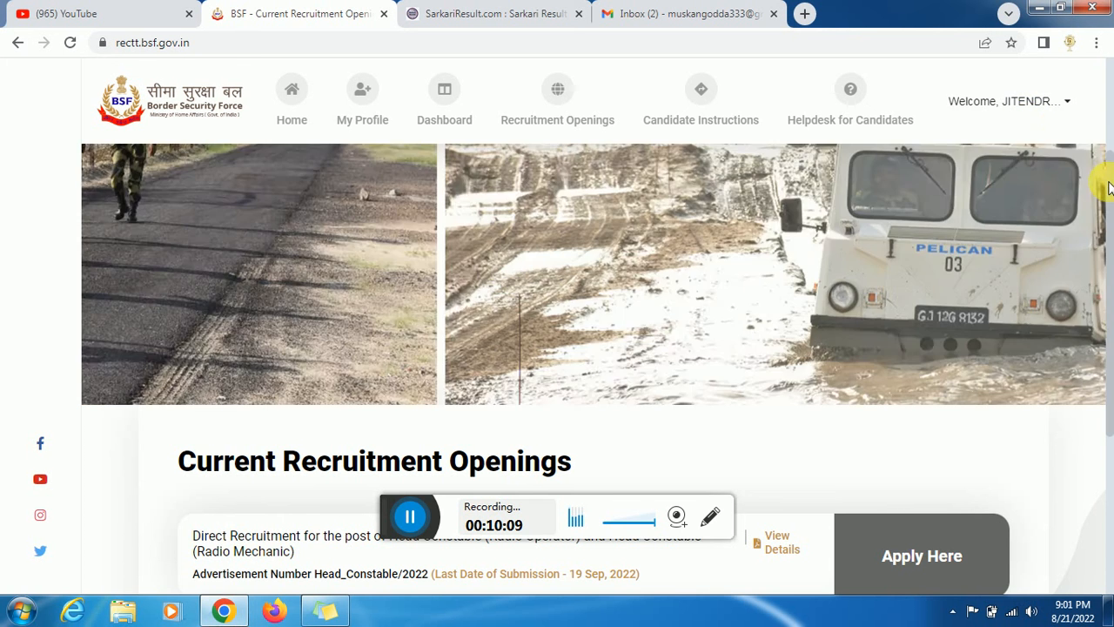
left_click_drag(1109, 190, 1088, 323)
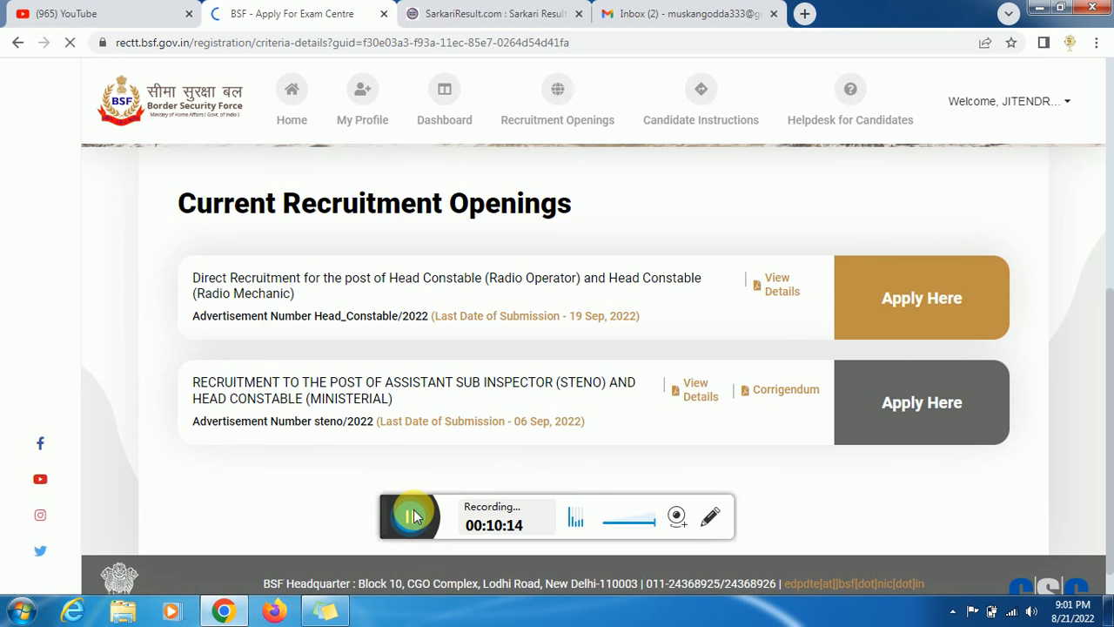
left_click(414, 516)
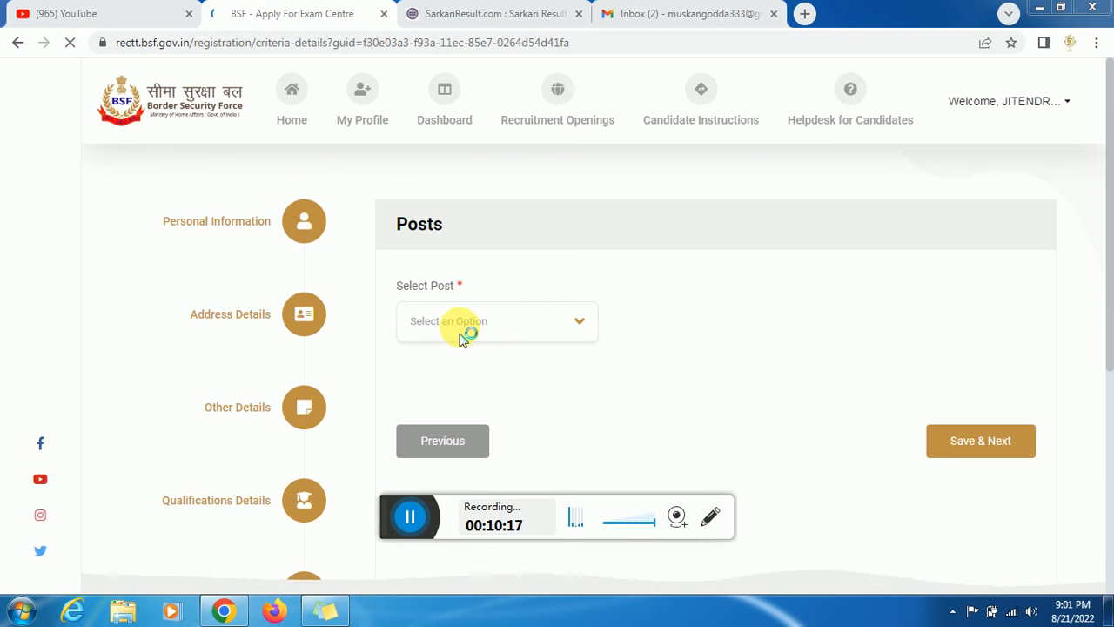
left_click(463, 338)
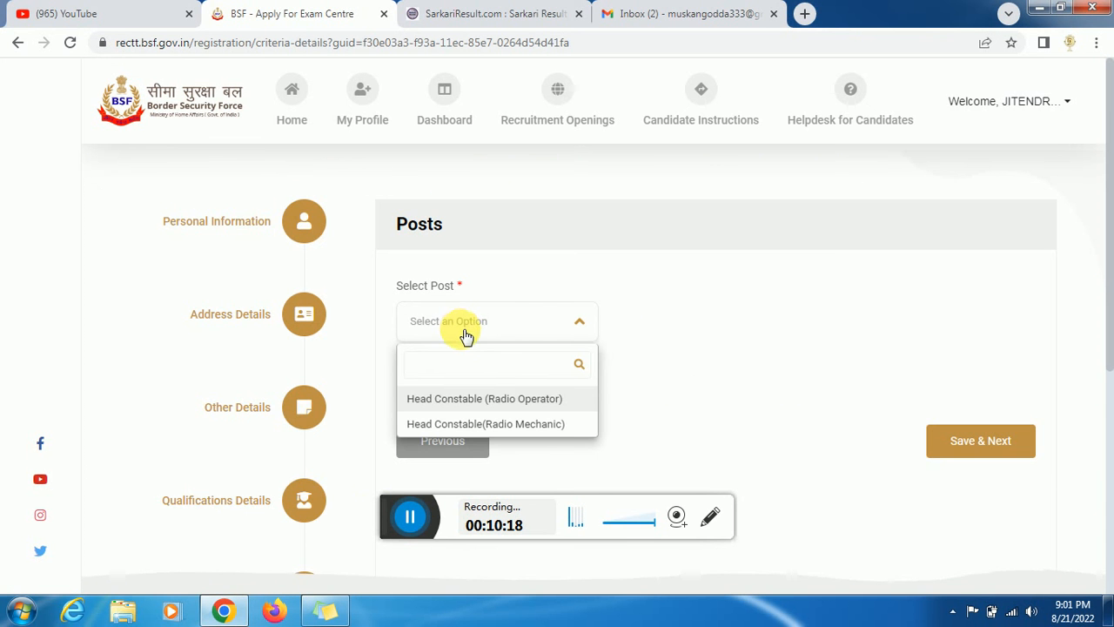
left_click(467, 400)
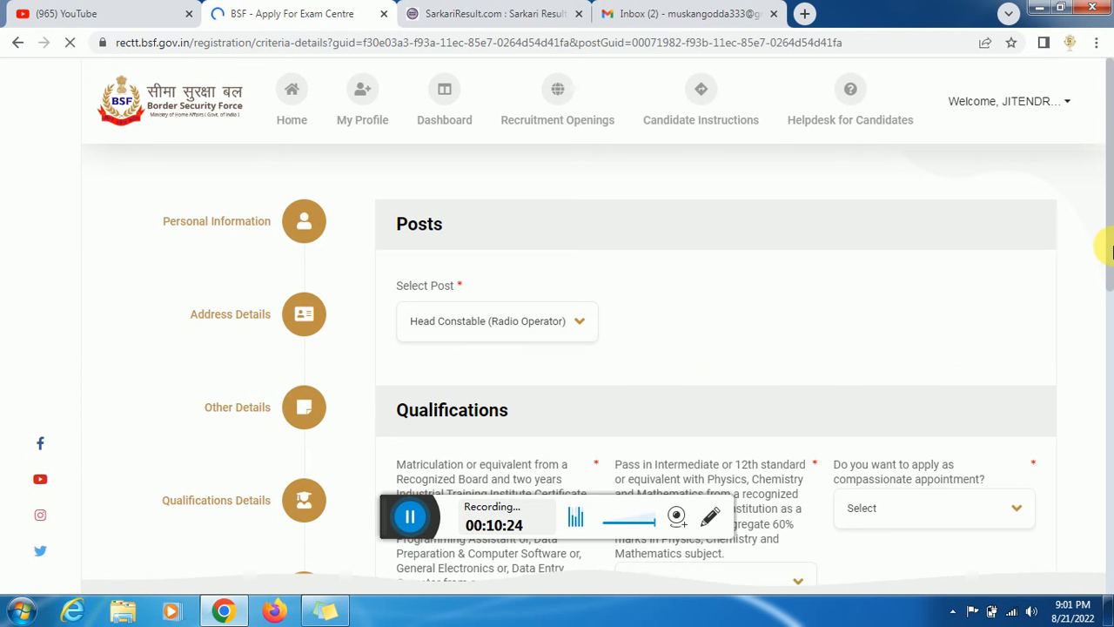
- Answer the 12th-pass question, save the criteria, and dismiss the qualification error
scroll(1112, 221, "down", 3)
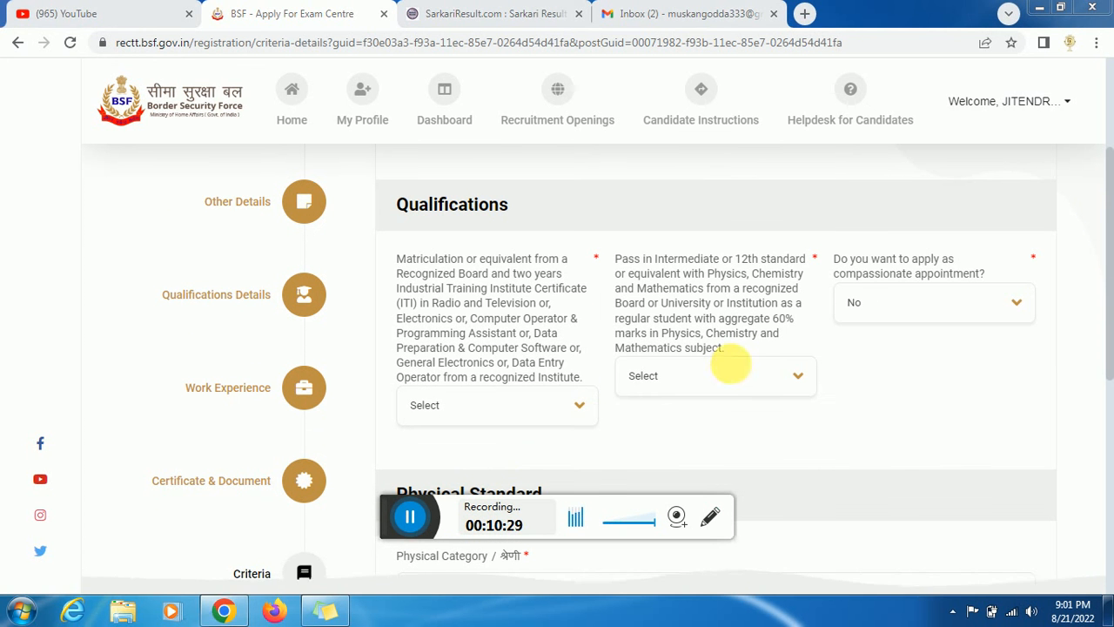
left_click(733, 376)
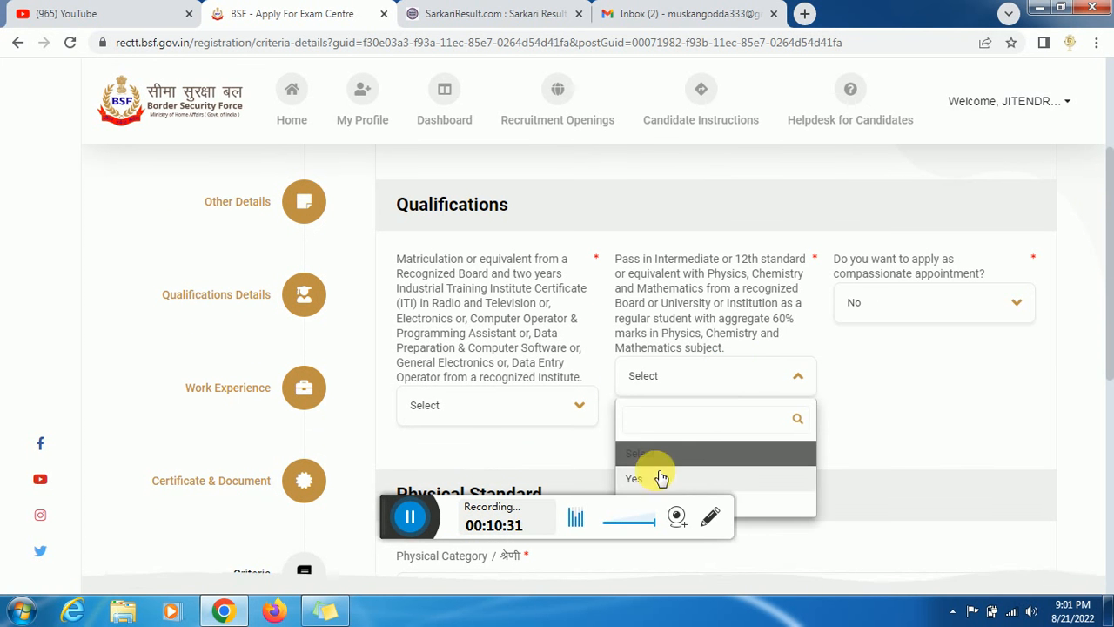
left_click(404, 517)
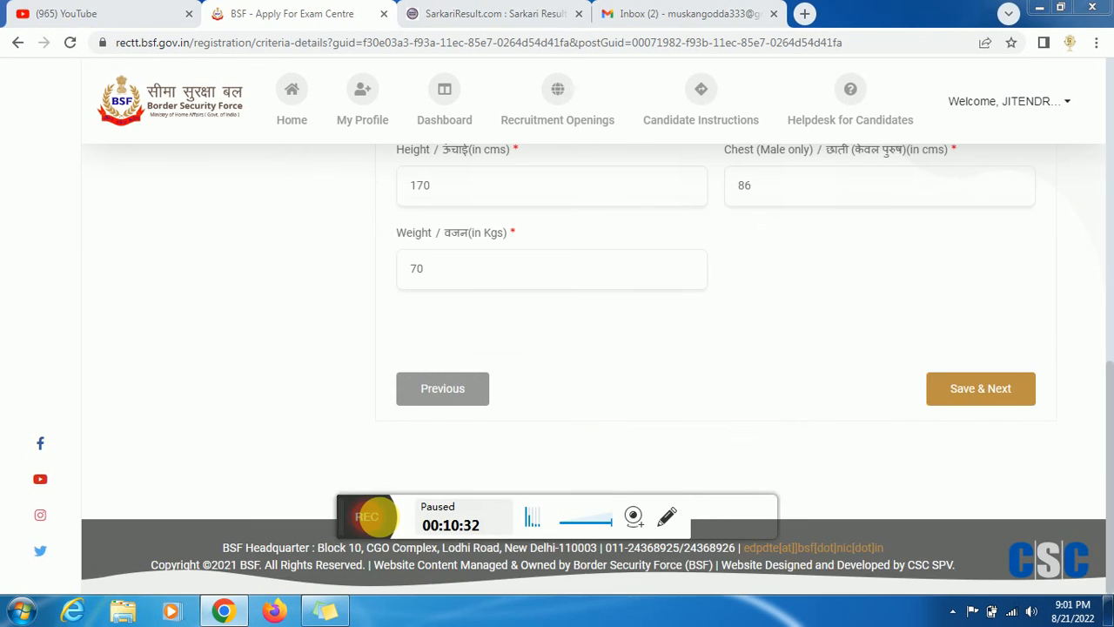
left_click(366, 517)
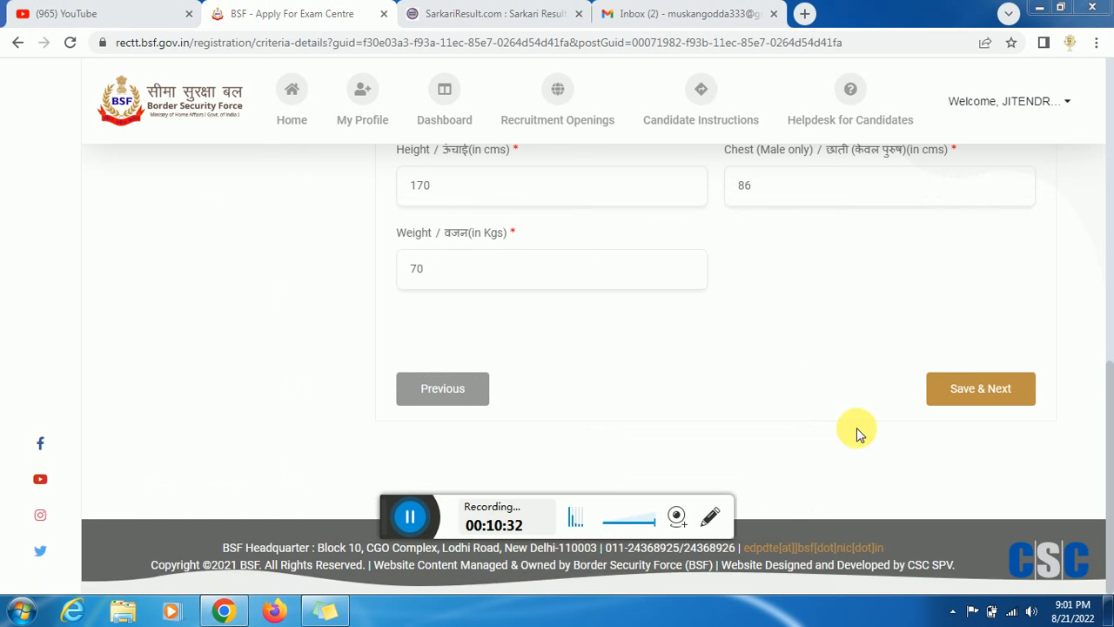
left_click(966, 392)
left_click(409, 516)
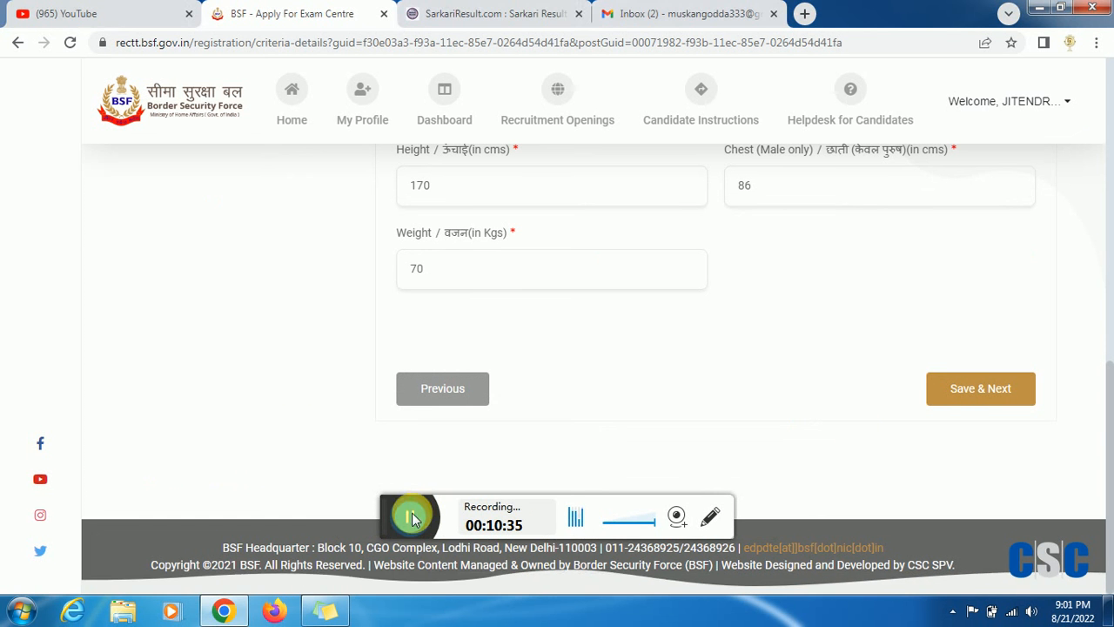
left_click(367, 517)
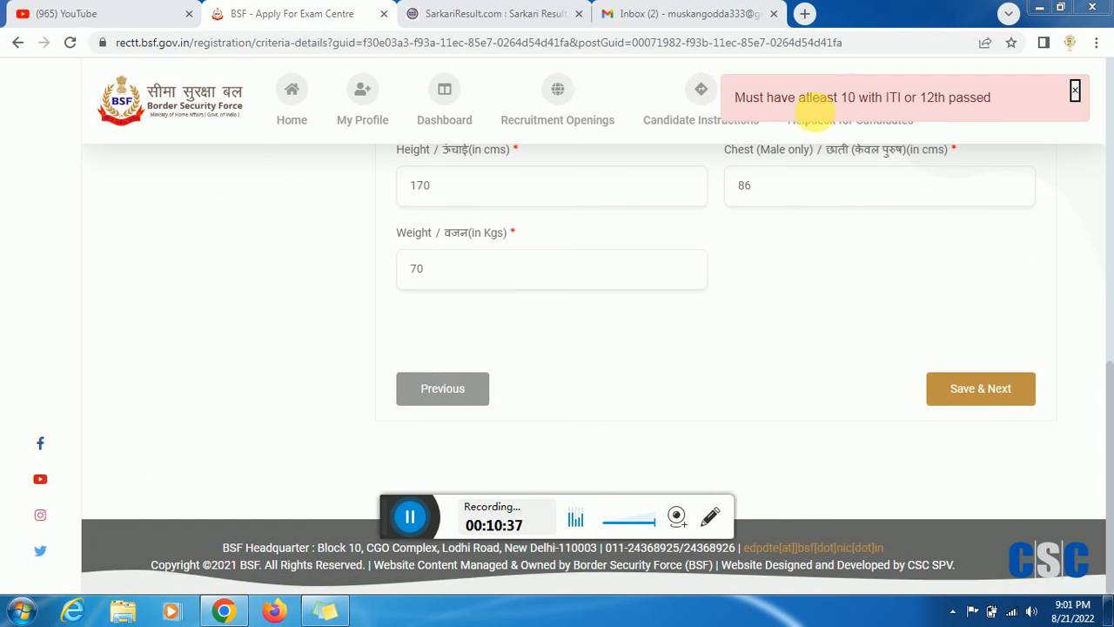
left_click(840, 117)
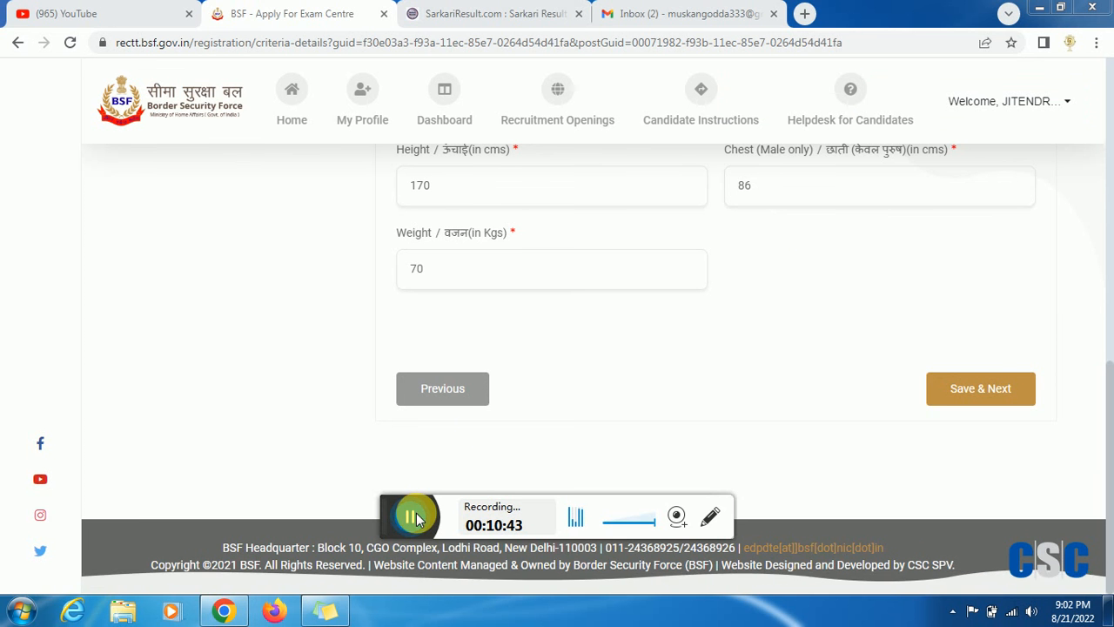
left_click(416, 519)
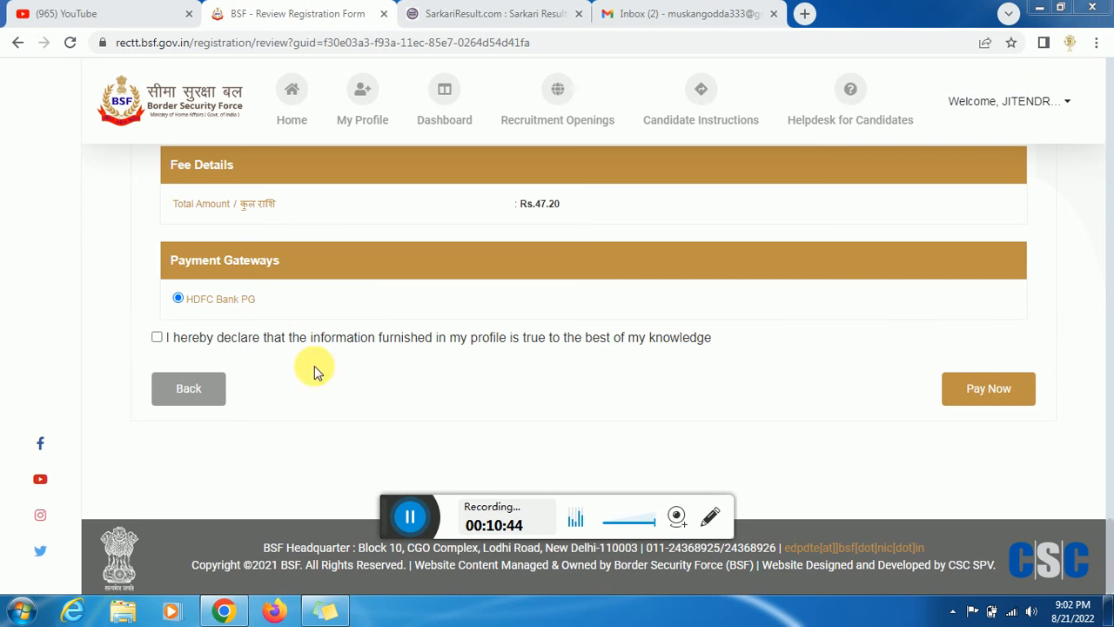
- Accept the profile declaration and choose Bangaluru as the preferred exam centre
left_click(157, 339)
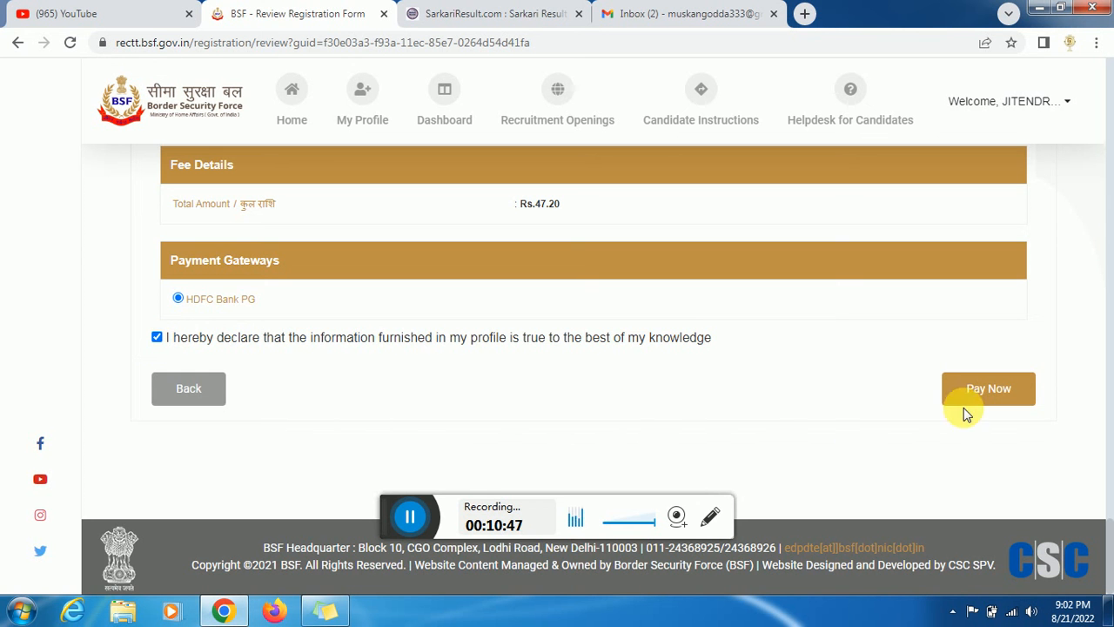
left_click(412, 524)
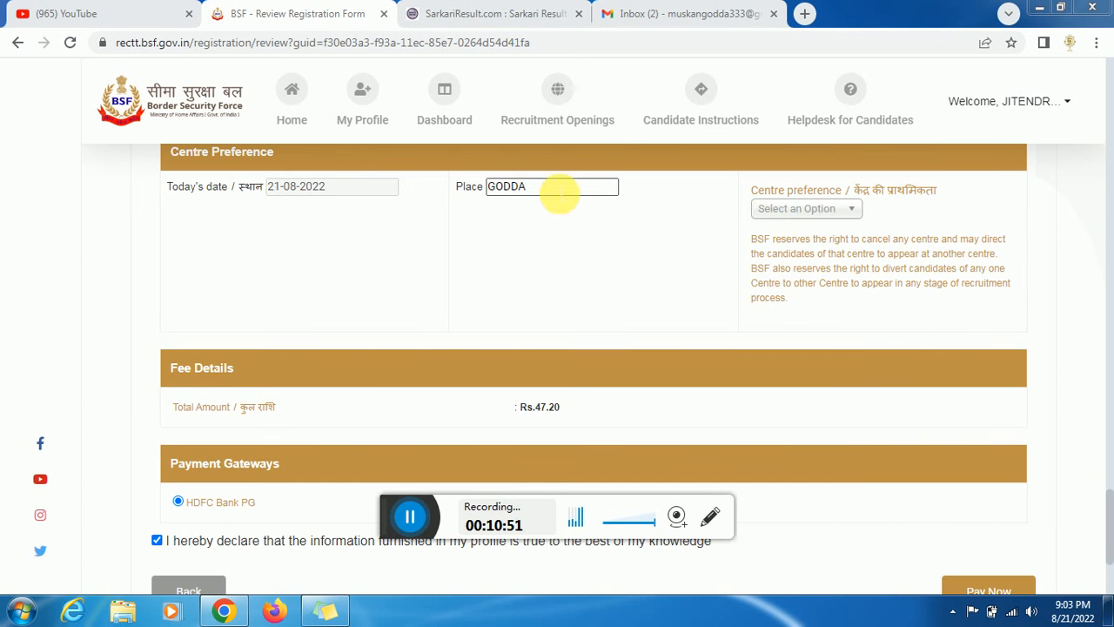
left_click(819, 218)
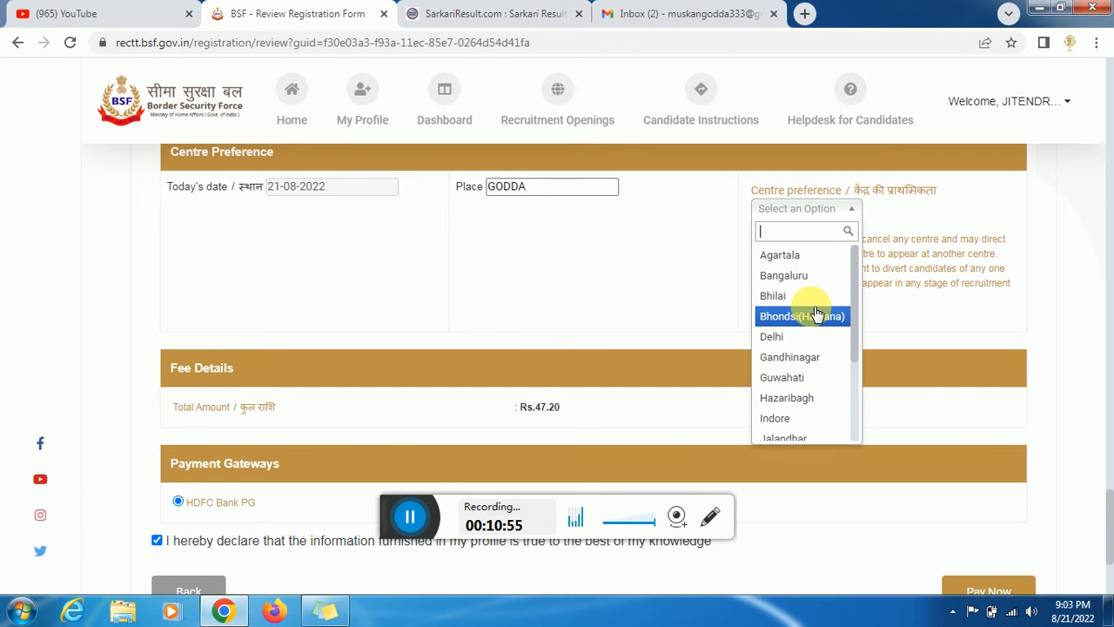
type("JH")
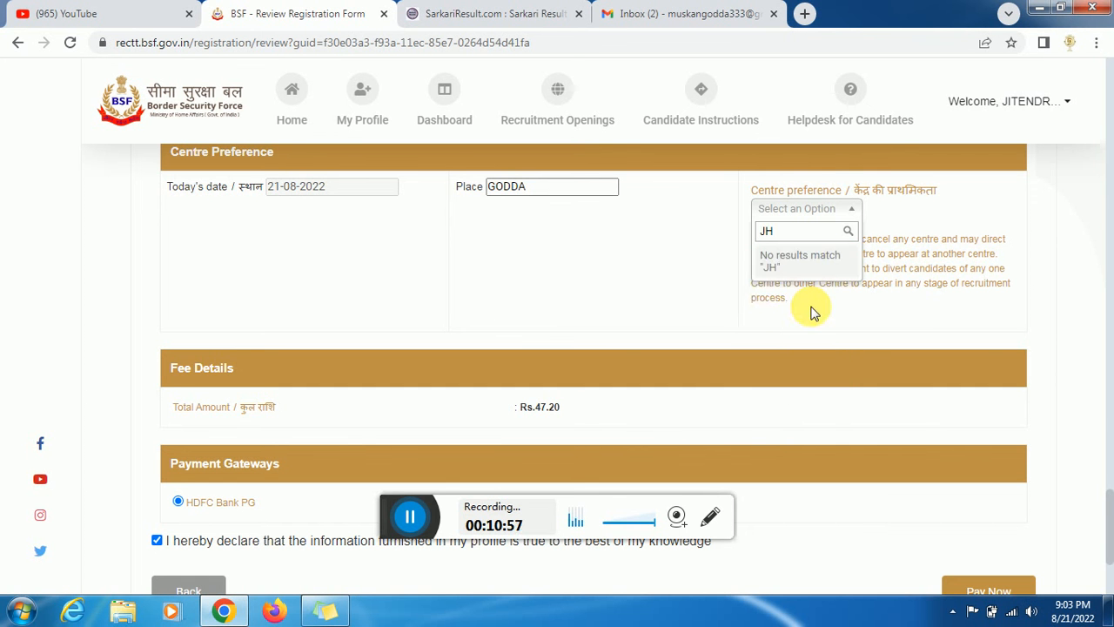
key("BackSpace")
key("BackSpace")
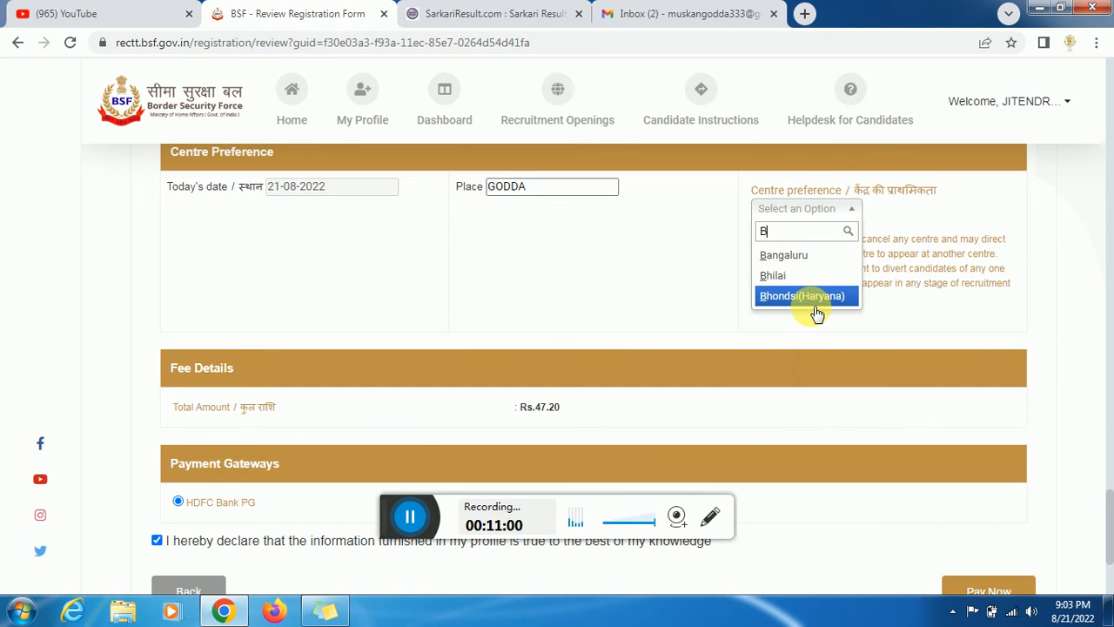
left_click(789, 264)
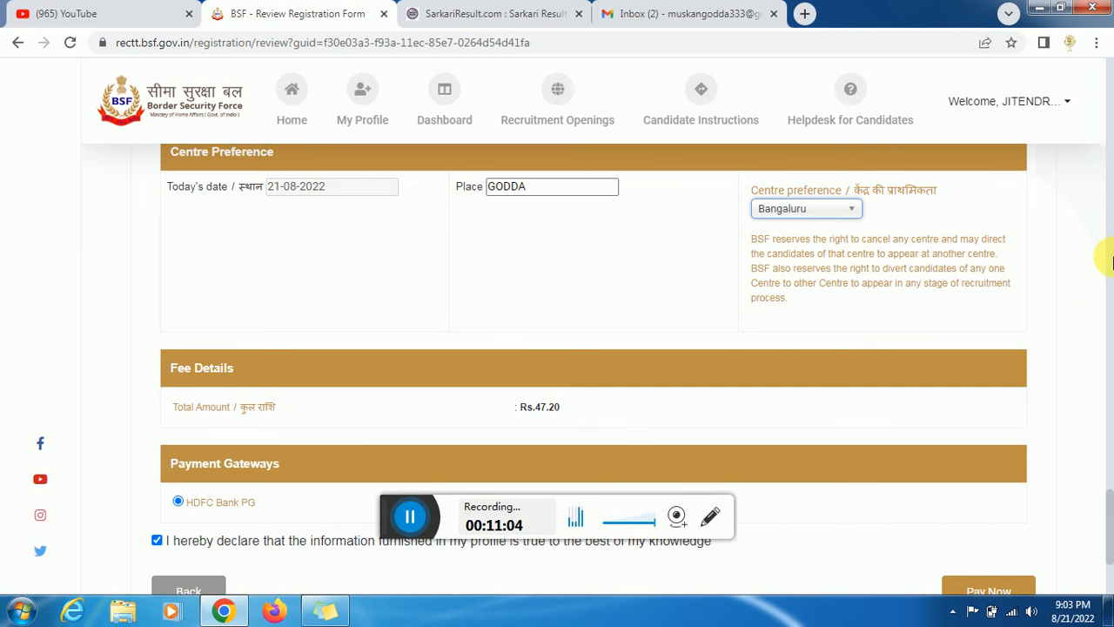
- Proceed with Pay Now and Agree & Pay to reach the payment page
scroll(1110, 261, "up", 10)
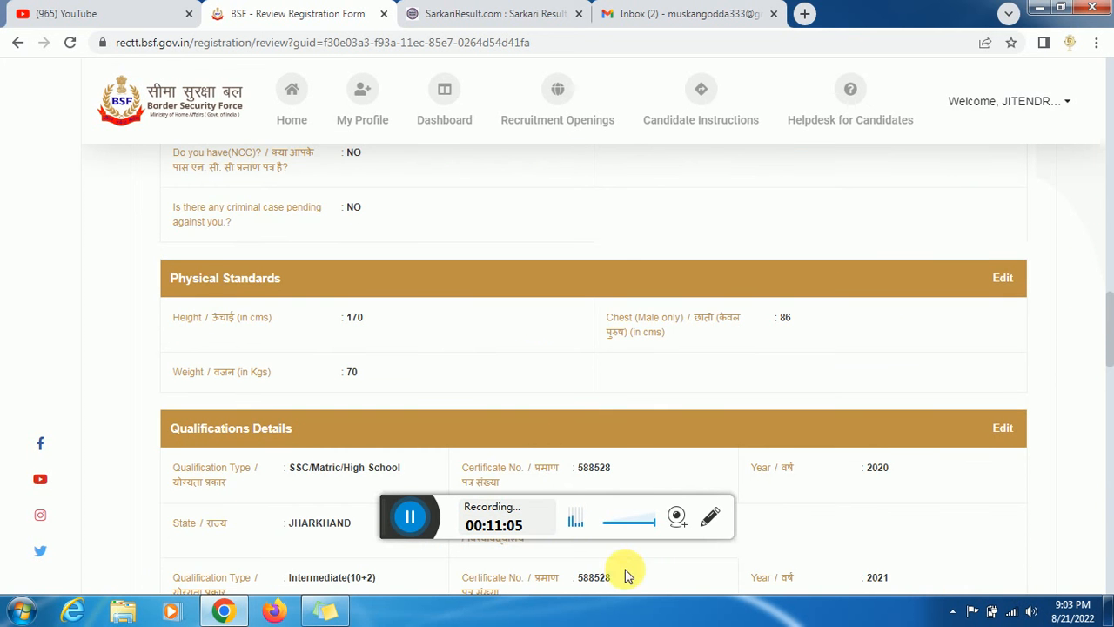
scroll(383, 517, "down", 12)
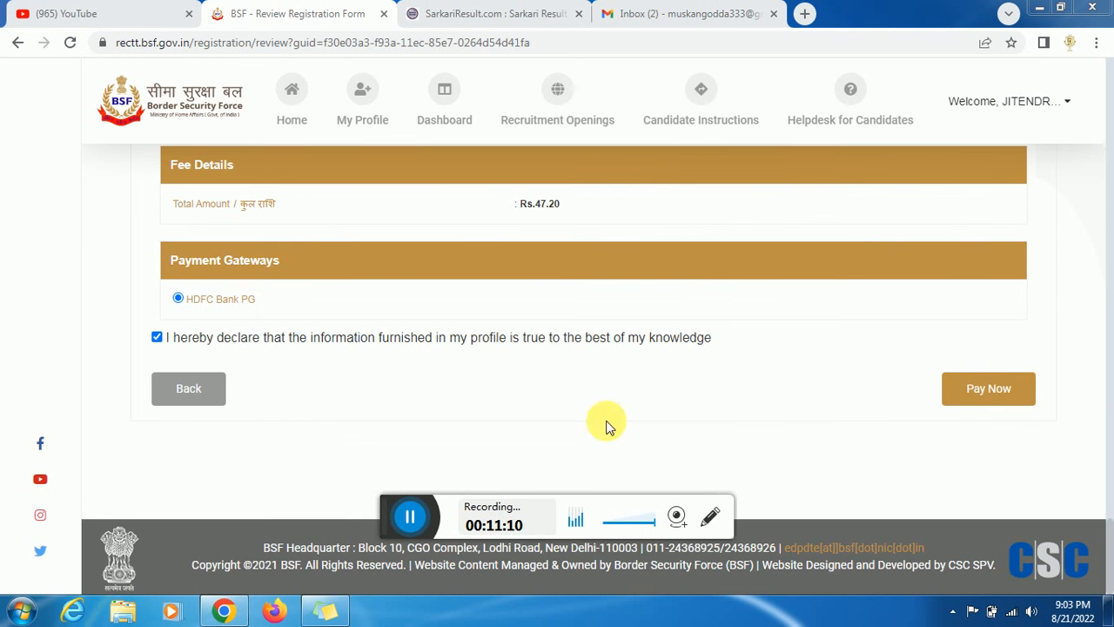
left_click(409, 516)
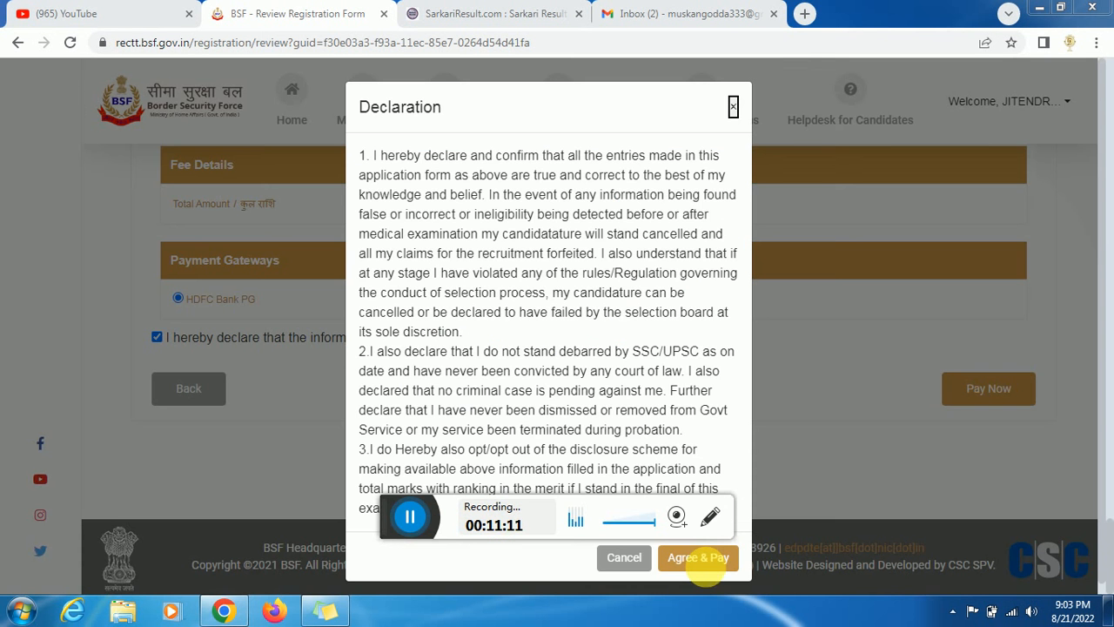
left_click(409, 516)
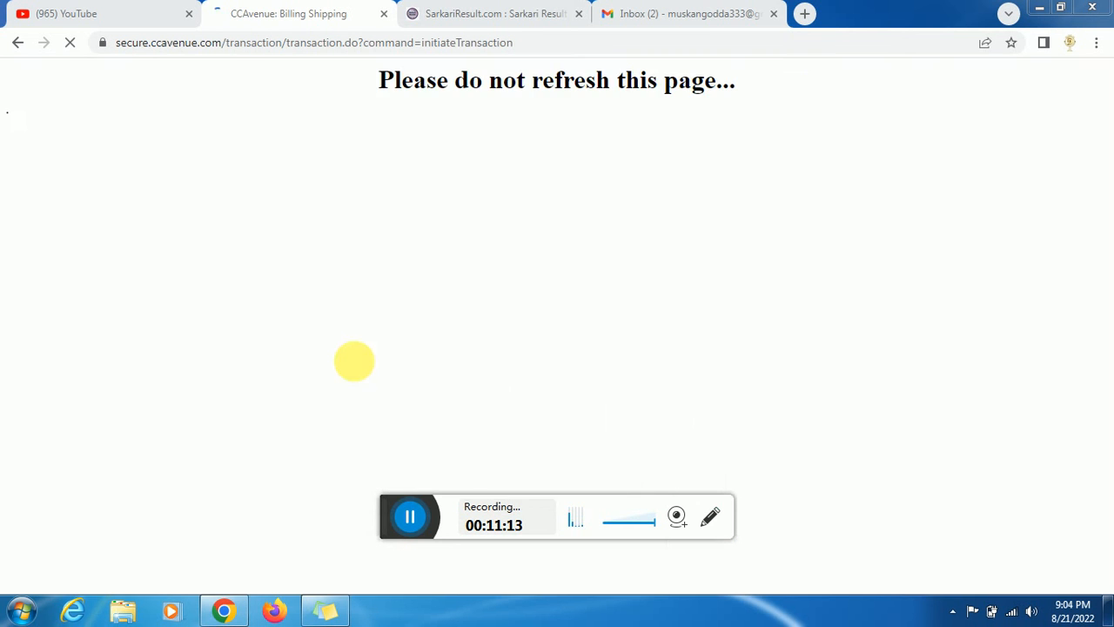